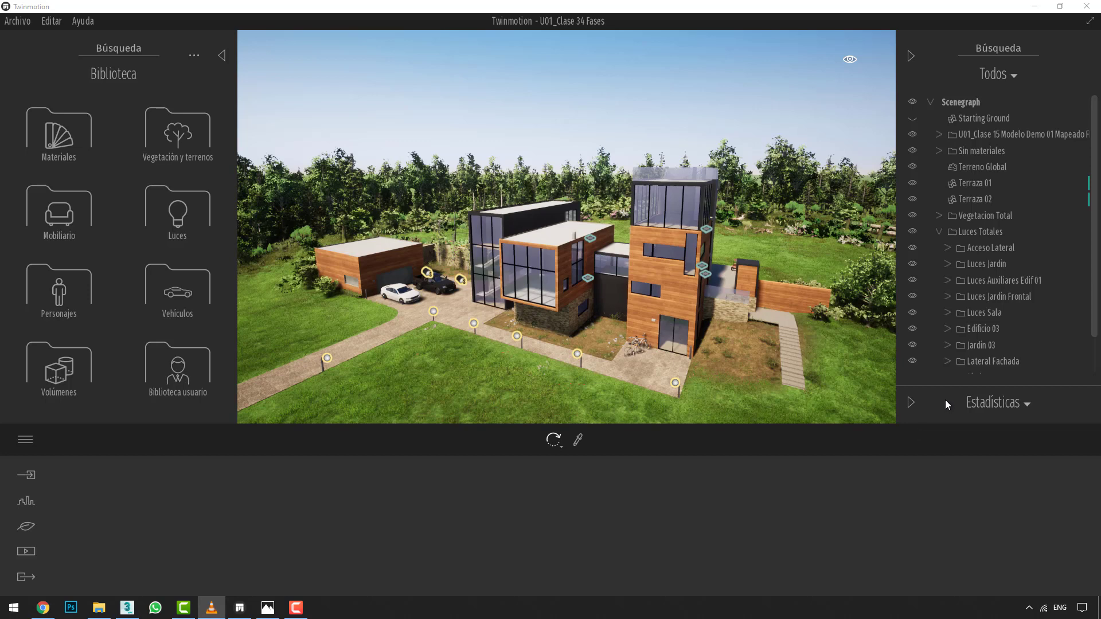
Step: Frame the front of the house and set the time of day to night
{"action": "left_click_drag", "start_coordinate": [658, 226], "coordinate": [675, 172]}
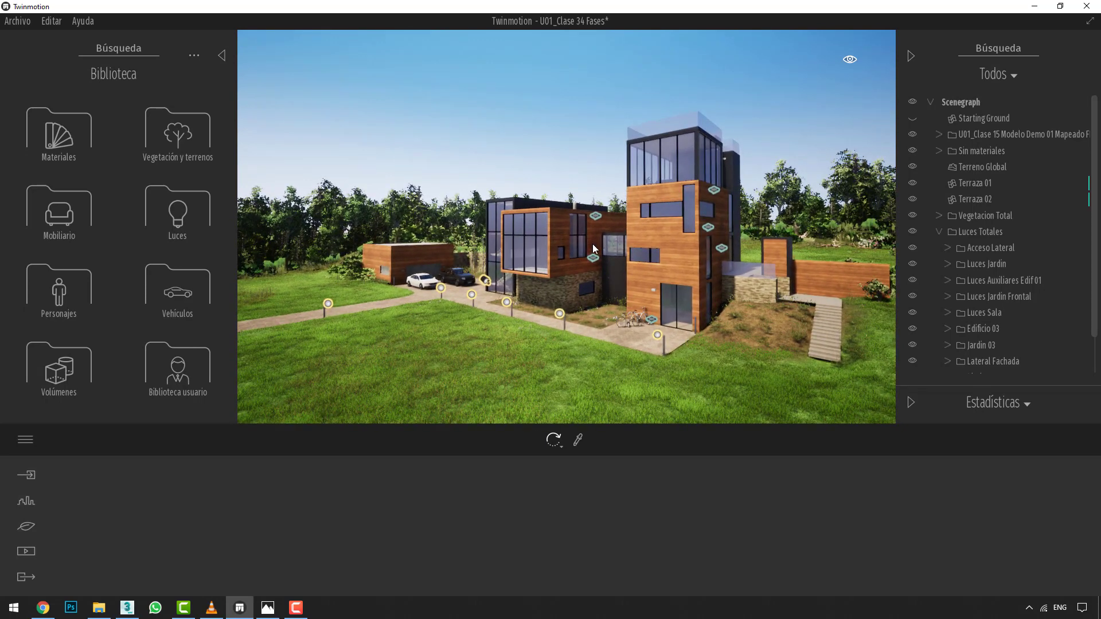
{"action": "left_click_drag", "start_coordinate": [593, 243], "coordinate": [515, 267]}
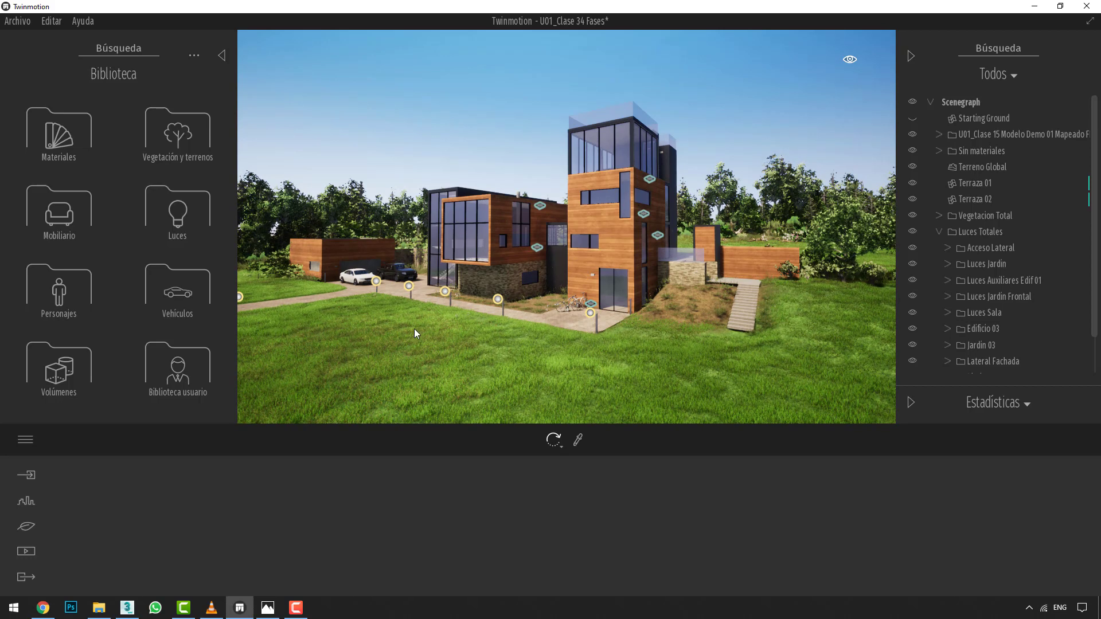
{"action": "left_click_drag", "start_coordinate": [526, 326], "coordinate": [526, 329]}
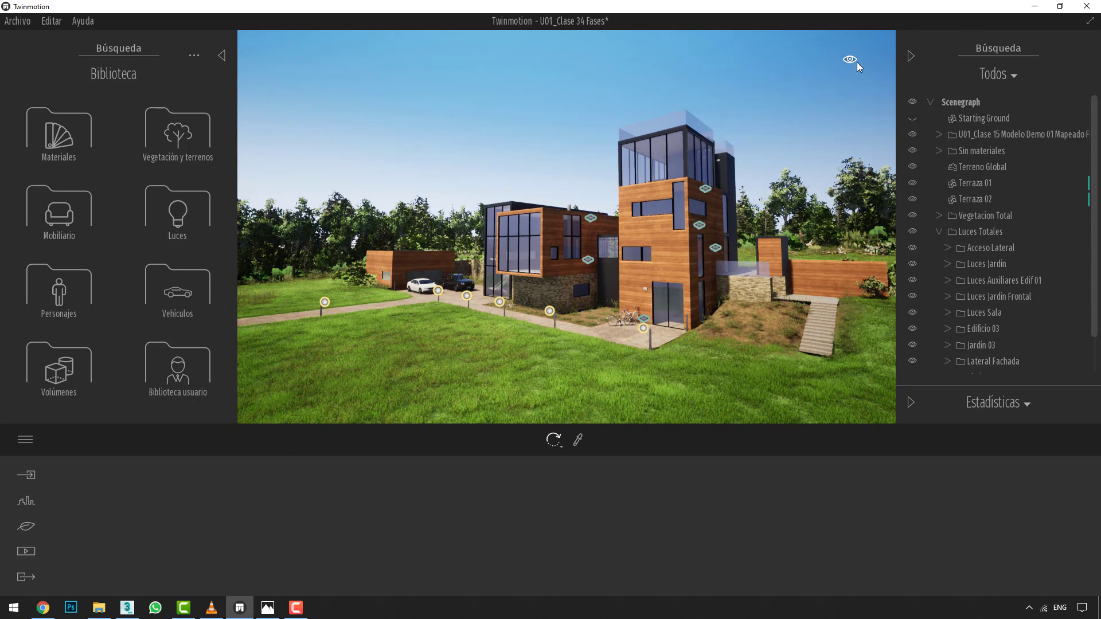
{"action": "mouse_move", "coordinate": [851, 59]}
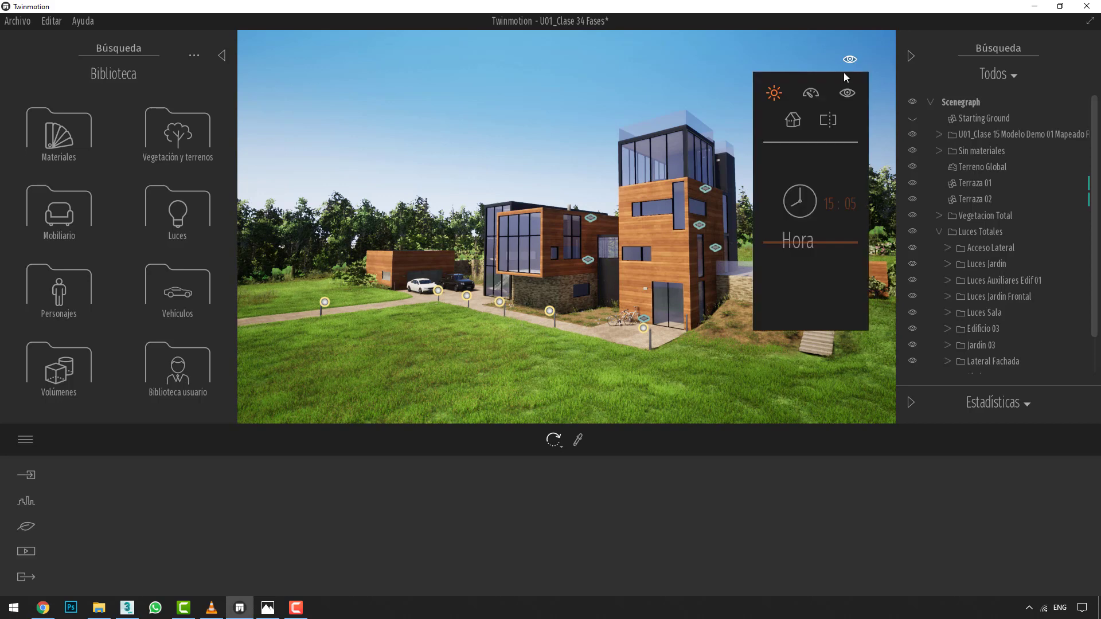
{"action": "left_click_drag", "start_coordinate": [793, 242], "coordinate": [792, 356]}
{"action": "mouse_move", "coordinate": [846, 68]}
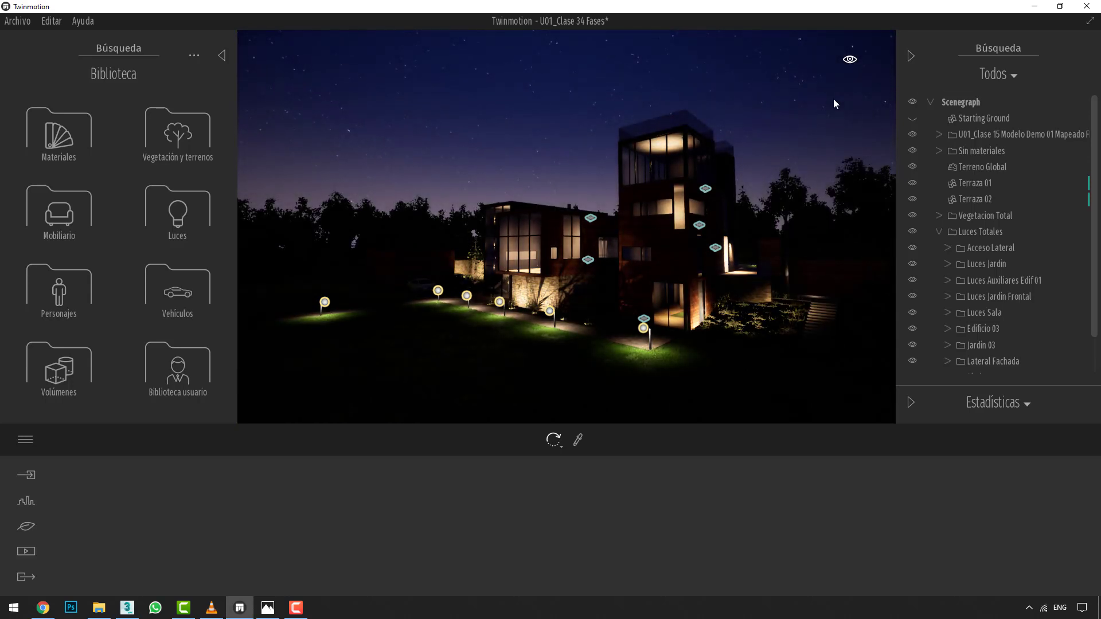
Step: Hide the Acceso Lateral, Luces Jardin, Luces Auxiliares Edif 01, Luces Jardin Frontal and Luces Sala folders inside Luces Totales
{"action": "middle_click_drag", "start_coordinate": [655, 169], "coordinate": [608, 171]}
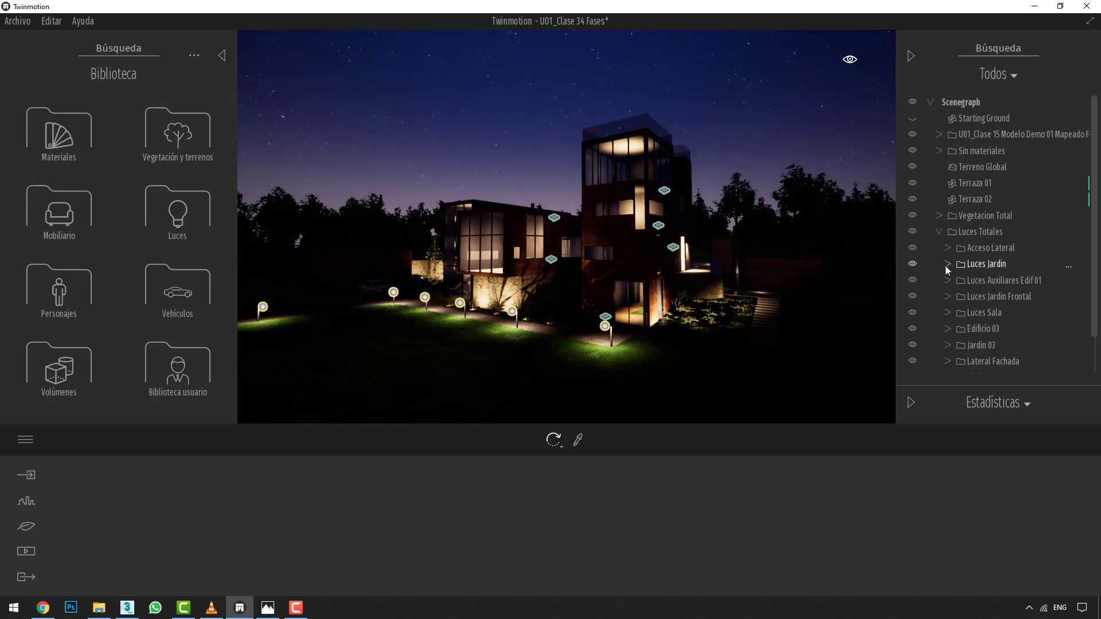
{"action": "left_click", "coordinate": [914, 232]}
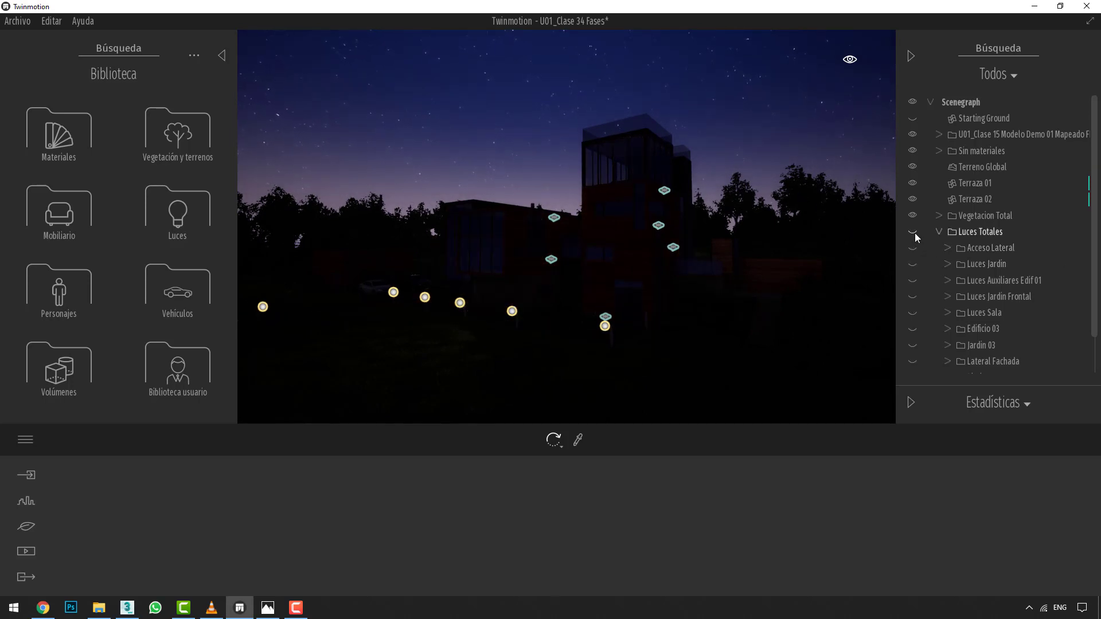
{"action": "left_click", "coordinate": [914, 232]}
{"action": "left_click", "coordinate": [912, 247]}
{"action": "left_click", "coordinate": [912, 263]}
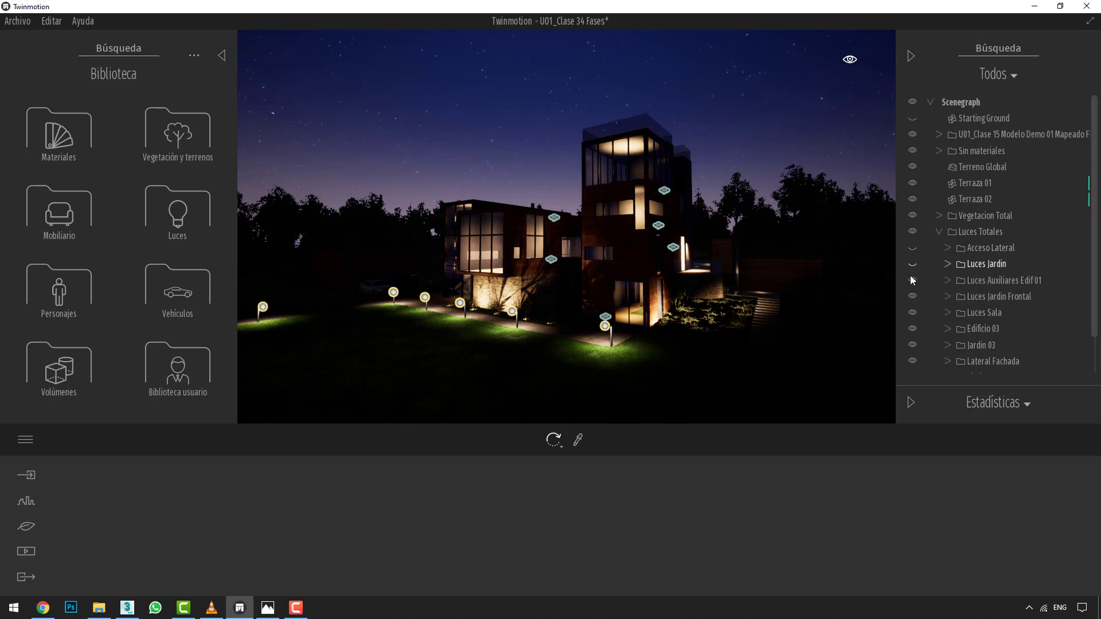
{"action": "left_click", "coordinate": [912, 281]}
{"action": "left_click", "coordinate": [913, 297]}
{"action": "left_click", "coordinate": [912, 312]}
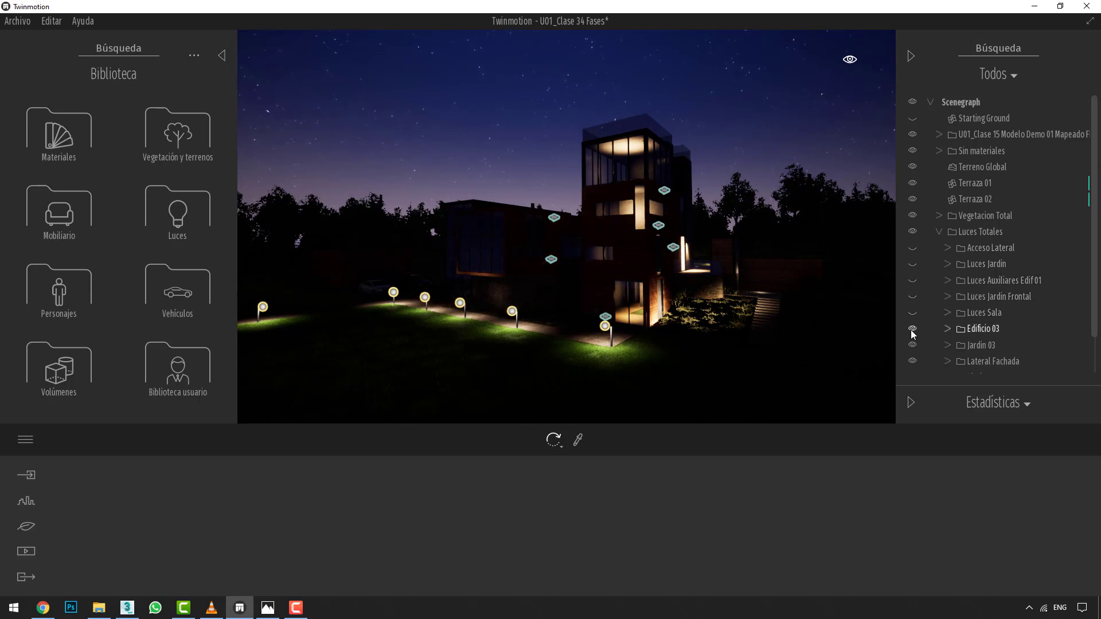
Step: Hide the remaining light folders Edificio 03, Jardin 03, Lateral Fachada, Piscina, Jardin acceso and Jardin Trasero
{"action": "left_click", "coordinate": [912, 328]}
{"action": "left_click", "coordinate": [913, 345]}
{"action": "left_click", "coordinate": [912, 361]}
{"action": "scroll", "coordinate": [934, 304], "scroll_direction": "down", "scroll_amount": 1}
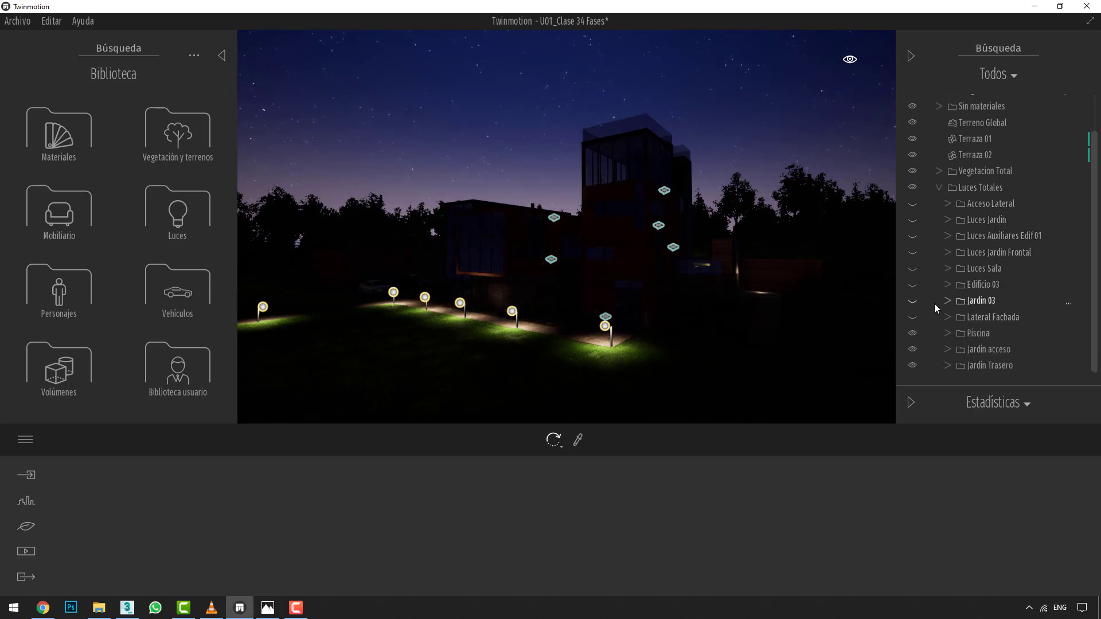
{"action": "left_click", "coordinate": [911, 333]}
{"action": "left_click", "coordinate": [913, 349]}
{"action": "left_click", "coordinate": [912, 365]}
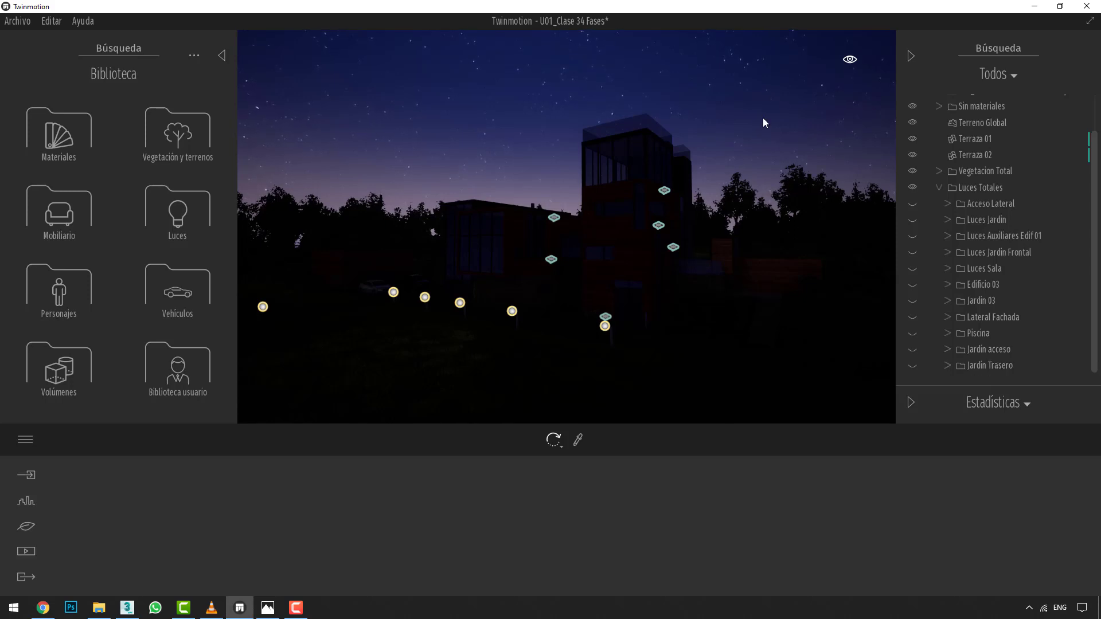
Step: Display the phasing settings (Puesta en fase) in place of the statistics and expand them
{"action": "left_click_drag", "start_coordinate": [688, 259], "coordinate": [757, 229]}
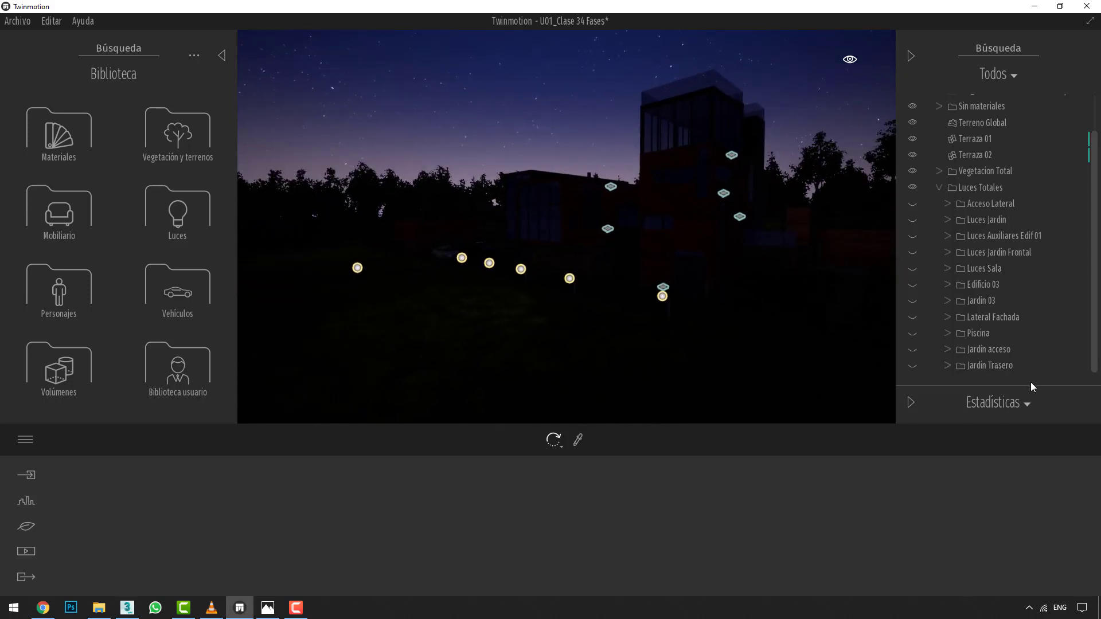
{"action": "left_click", "coordinate": [1014, 413]}
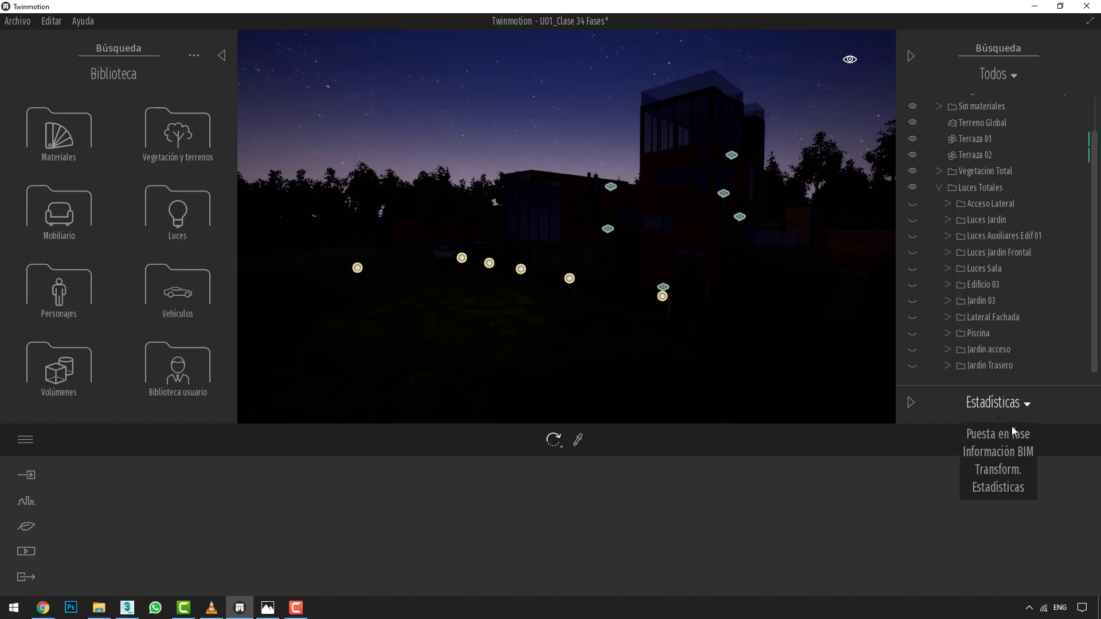
{"action": "left_click", "coordinate": [1014, 433]}
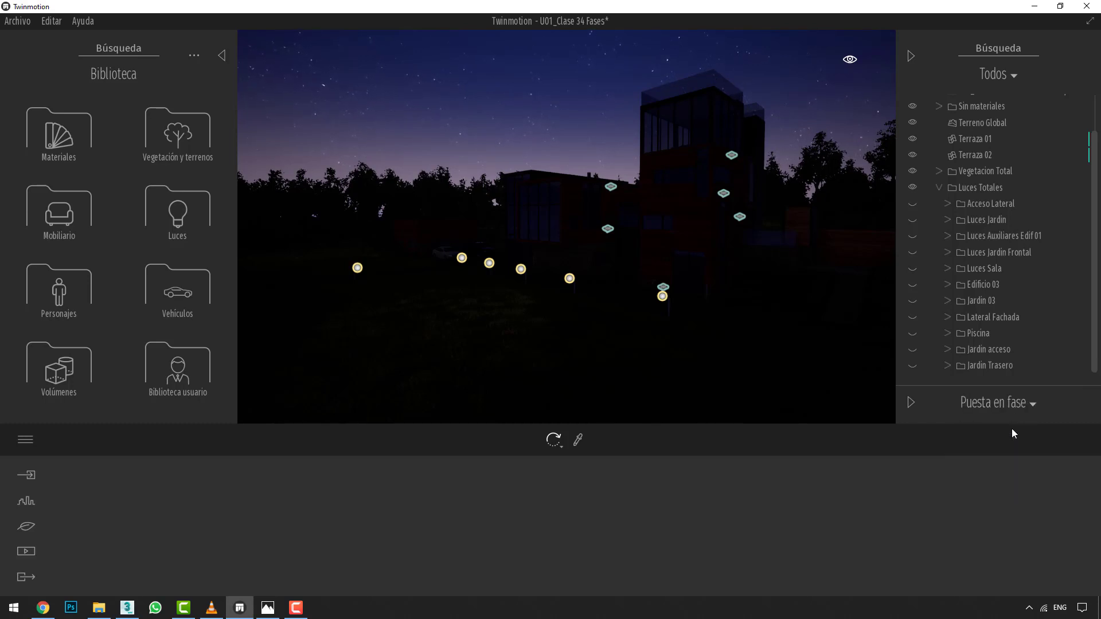
{"action": "left_click", "coordinate": [916, 405]}
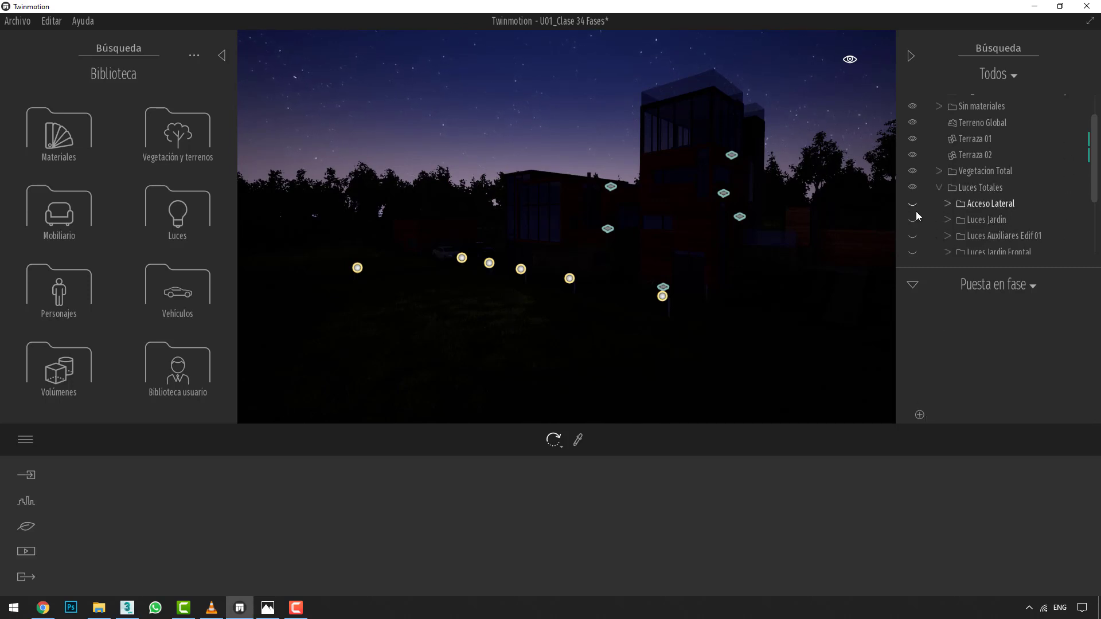
Step: Add a phase from the current all-lights-off state and rename it Penumbra
{"action": "left_click", "coordinate": [920, 412]}
{"action": "right_click", "coordinate": [1013, 319]}
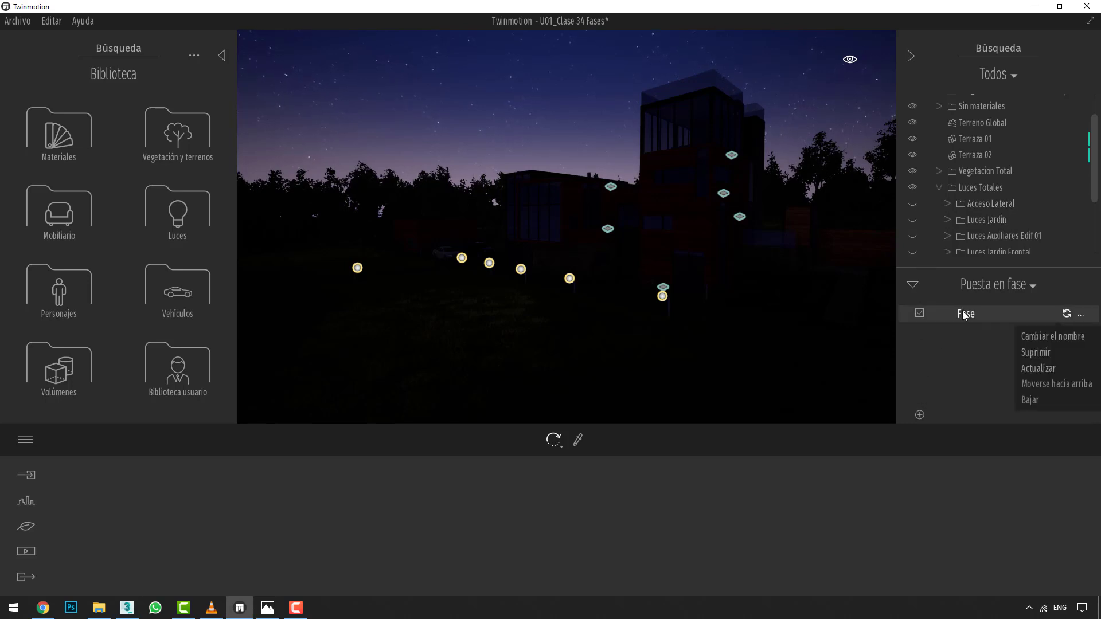
{"action": "left_click", "coordinate": [1019, 333]}
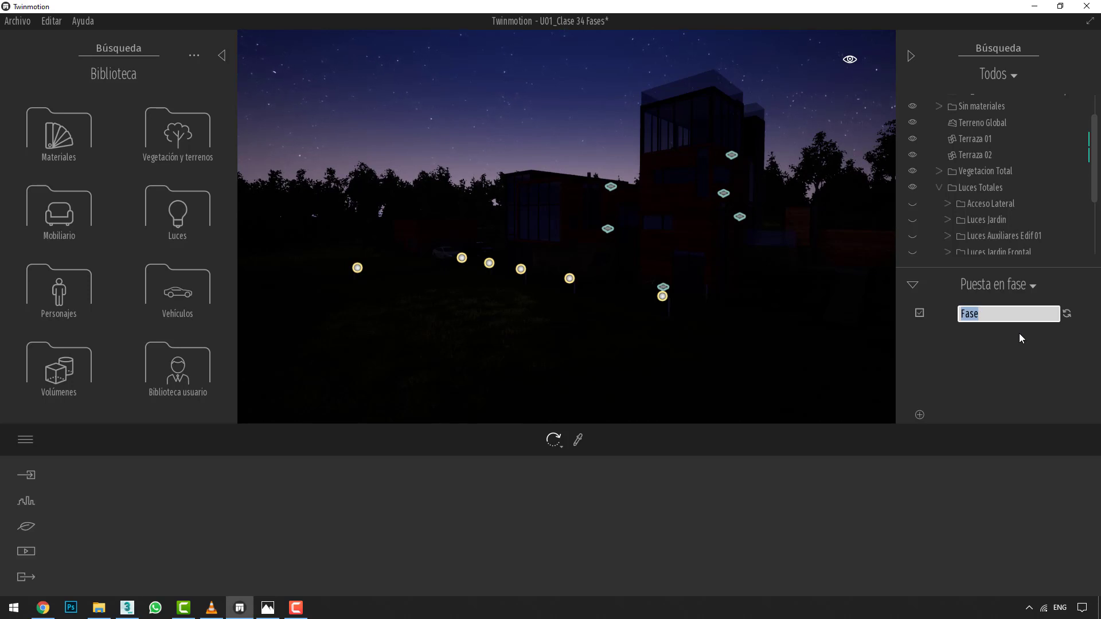
{"action": "type", "text": "Penumbra"}
{"action": "key", "text": "Return"}
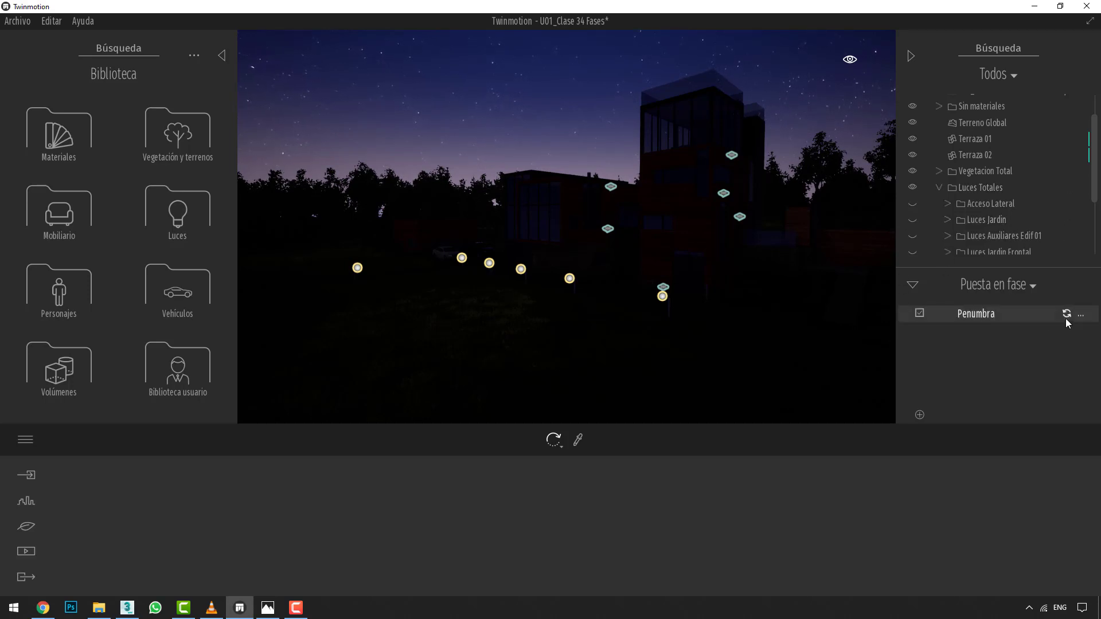
Step: Make only the Luces Jardin, Jardin 03 and Luces Jardin Frontal light folders visible within Luces Totales
{"action": "scroll", "coordinate": [947, 197], "scroll_direction": "down", "scroll_amount": 3}
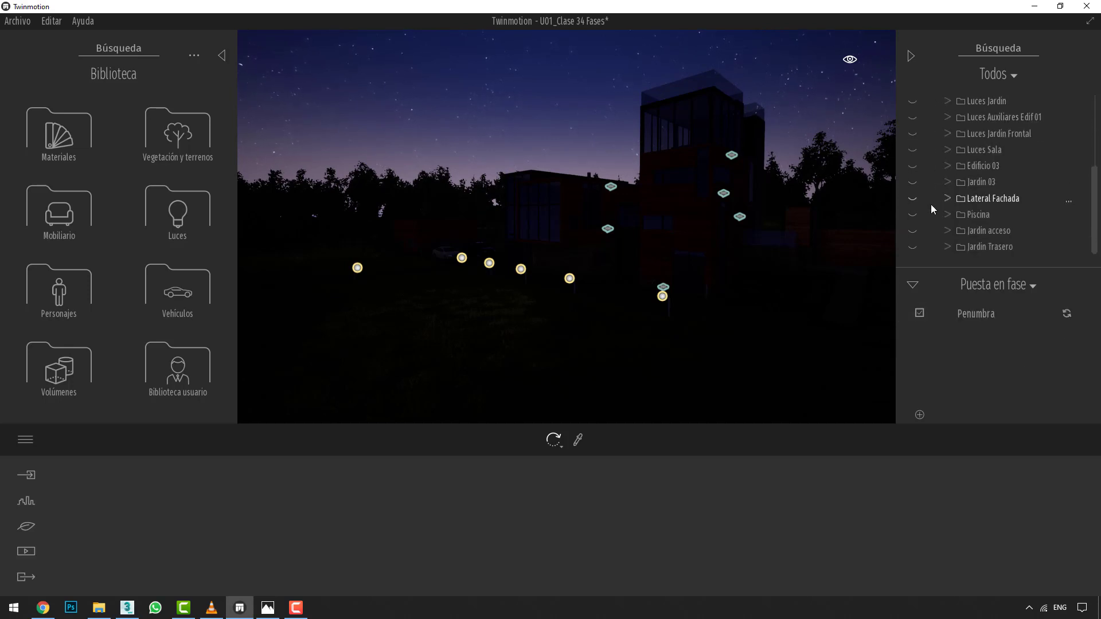
{"action": "scroll", "coordinate": [931, 204], "scroll_direction": "up", "scroll_amount": 2}
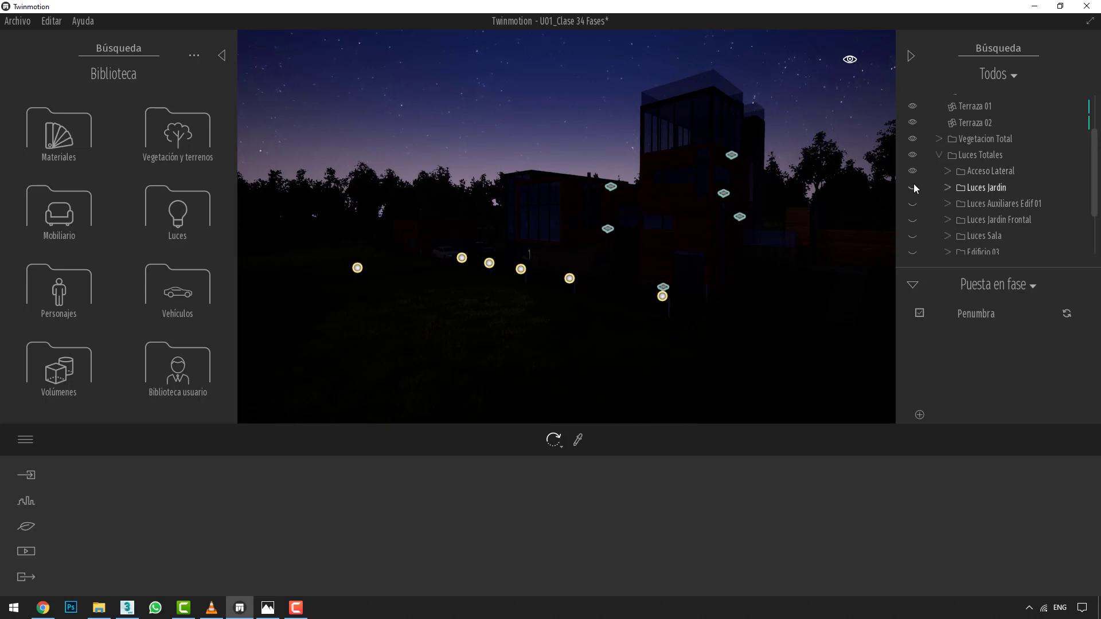
{"action": "left_click", "coordinate": [913, 172]}
{"action": "left_click", "coordinate": [913, 187]}
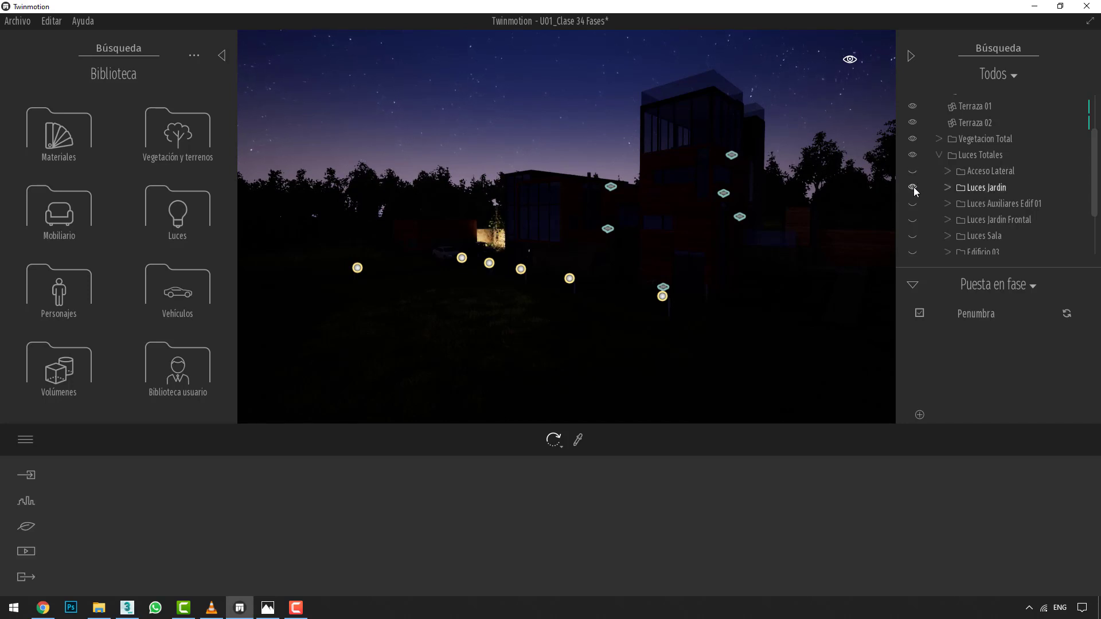
{"action": "scroll", "coordinate": [913, 187], "scroll_direction": "down", "scroll_amount": 1}
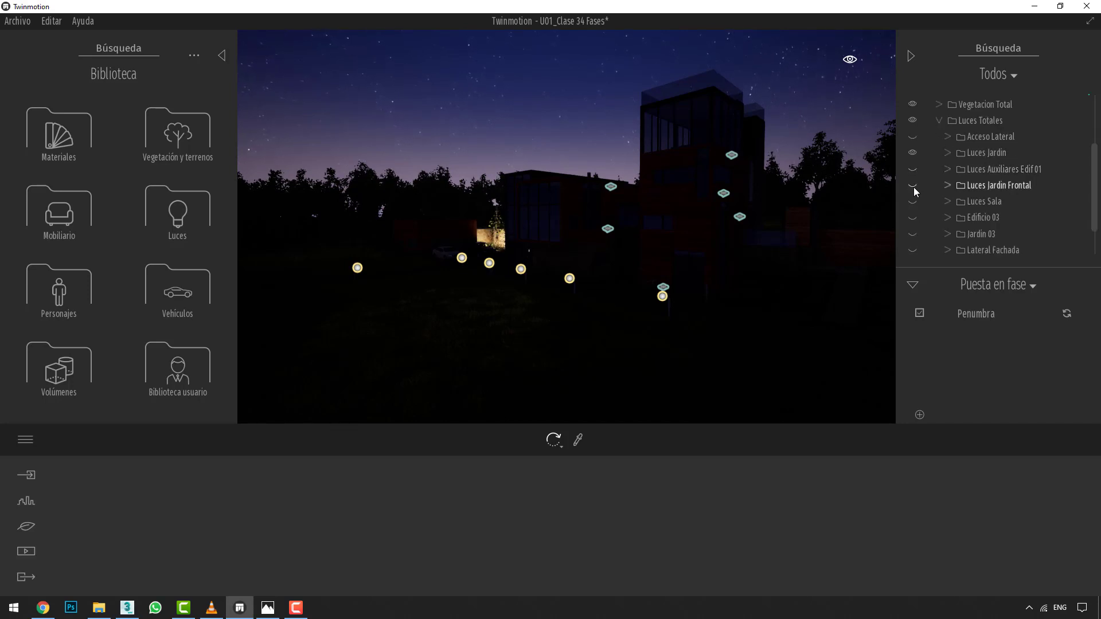
{"action": "left_click", "coordinate": [913, 233]}
{"action": "scroll", "coordinate": [933, 211], "scroll_direction": "down", "scroll_amount": 2}
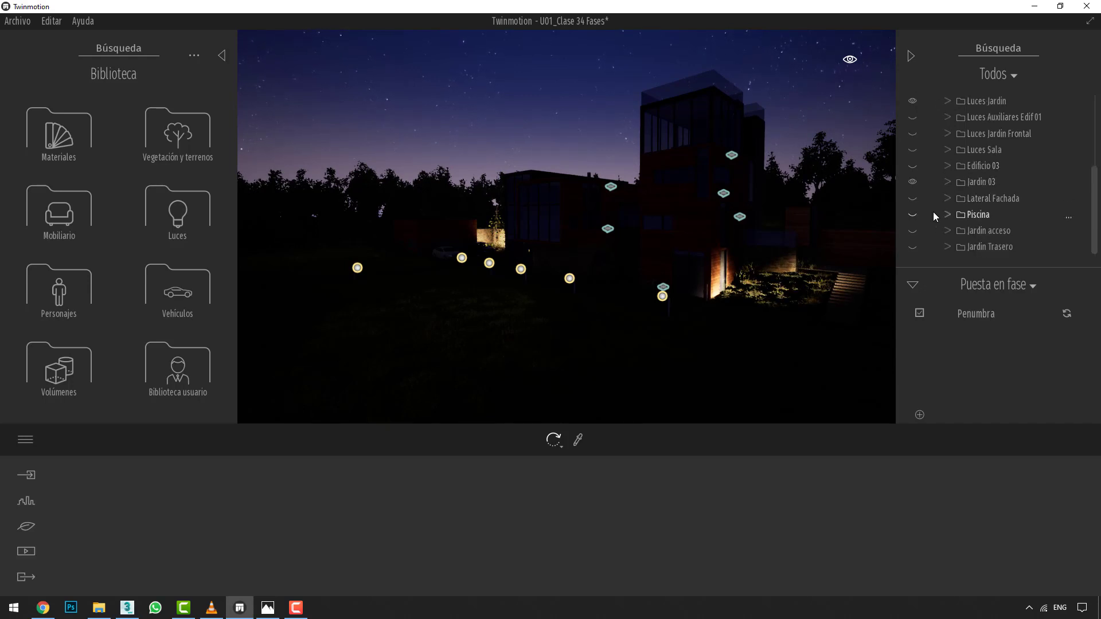
{"action": "left_click", "coordinate": [912, 233]}
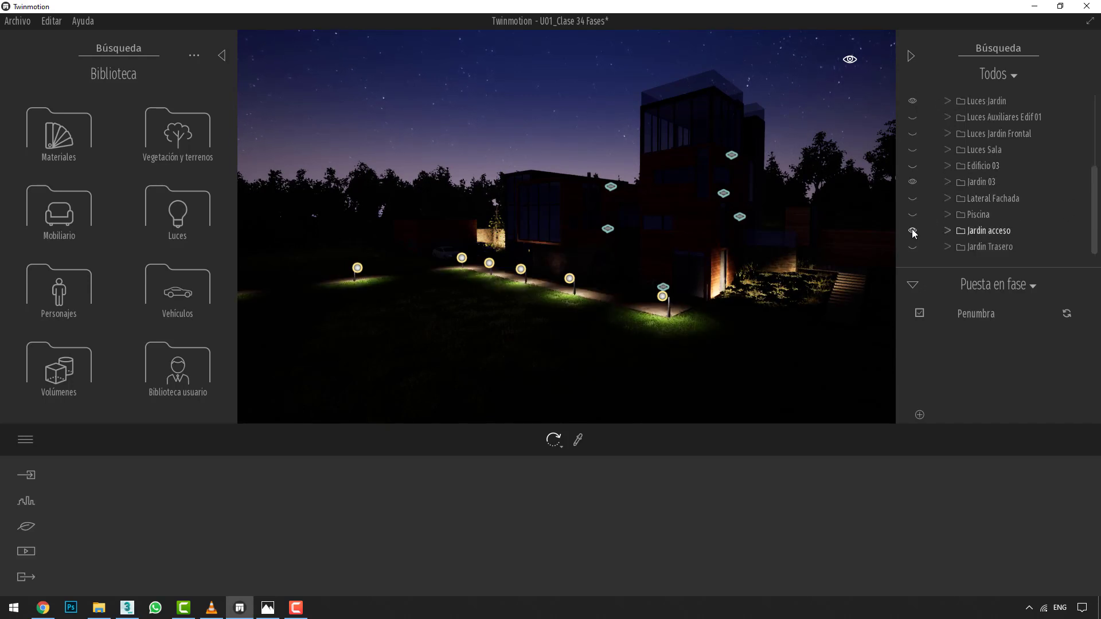
{"action": "left_click", "coordinate": [912, 232]}
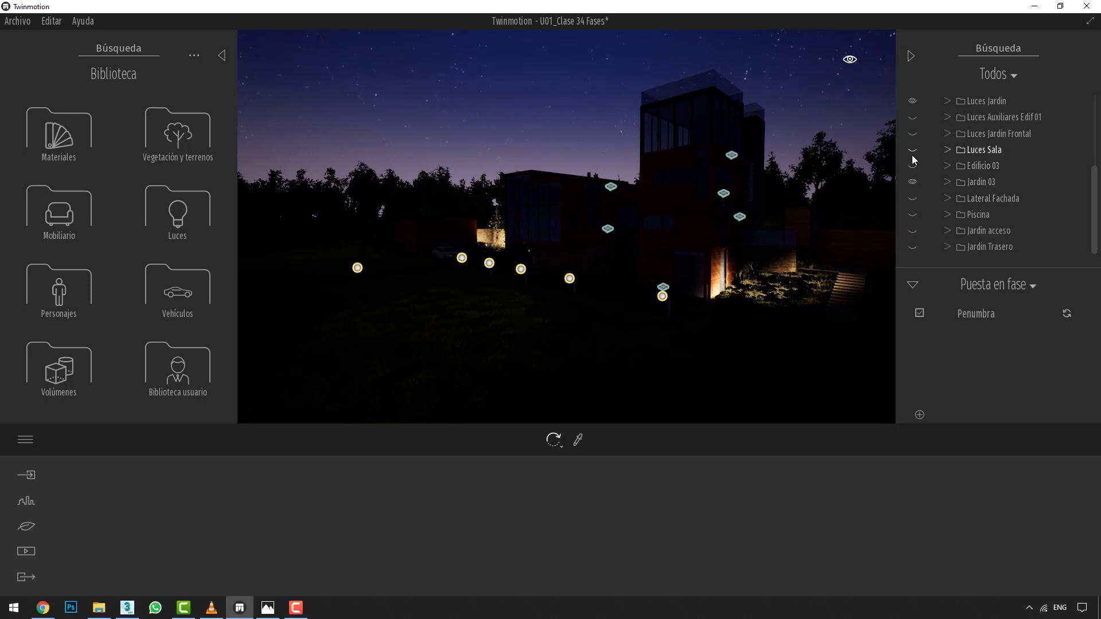
{"action": "left_click", "coordinate": [913, 135]}
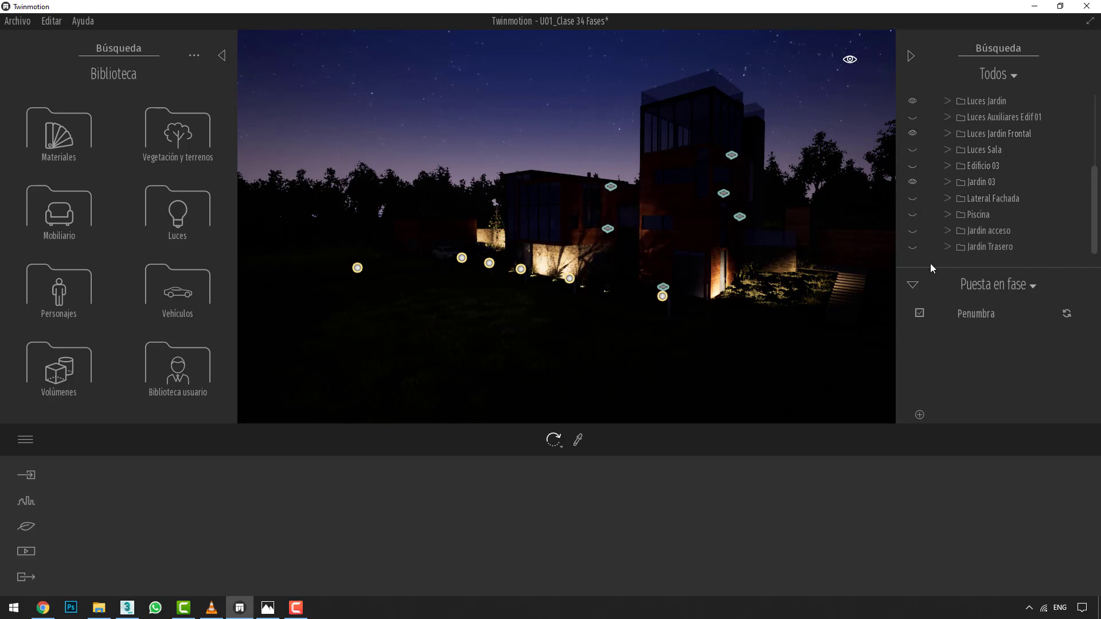
Step: Add a phase named Encendido Jardines and test it by activating Penumbra and switching back to Encendido Jardines
{"action": "left_click", "coordinate": [920, 415]}
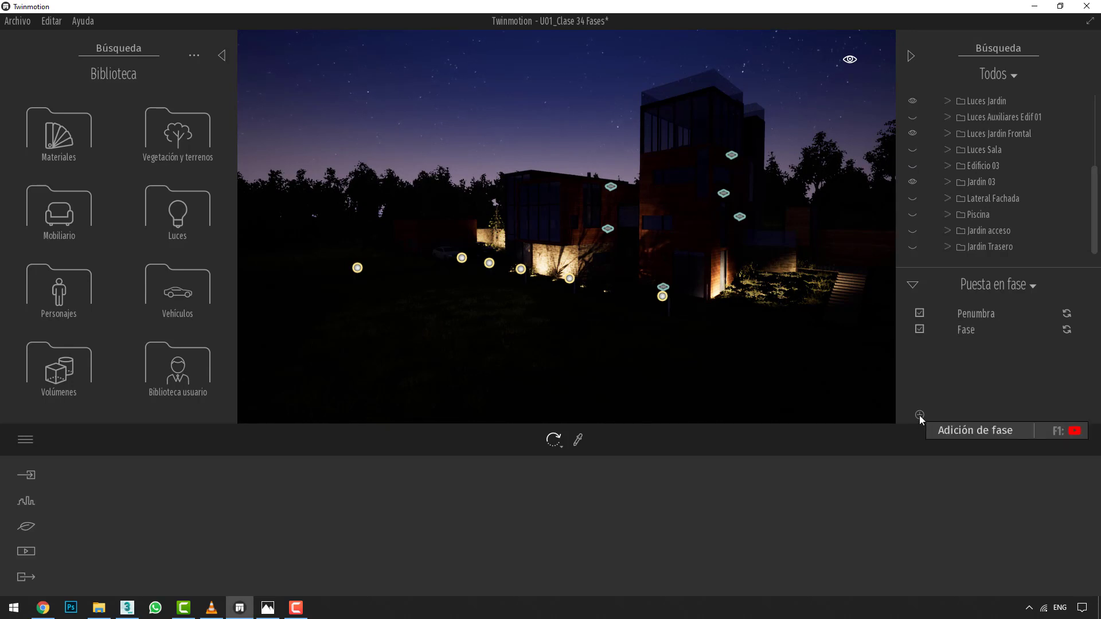
{"action": "right_click", "coordinate": [979, 336]}
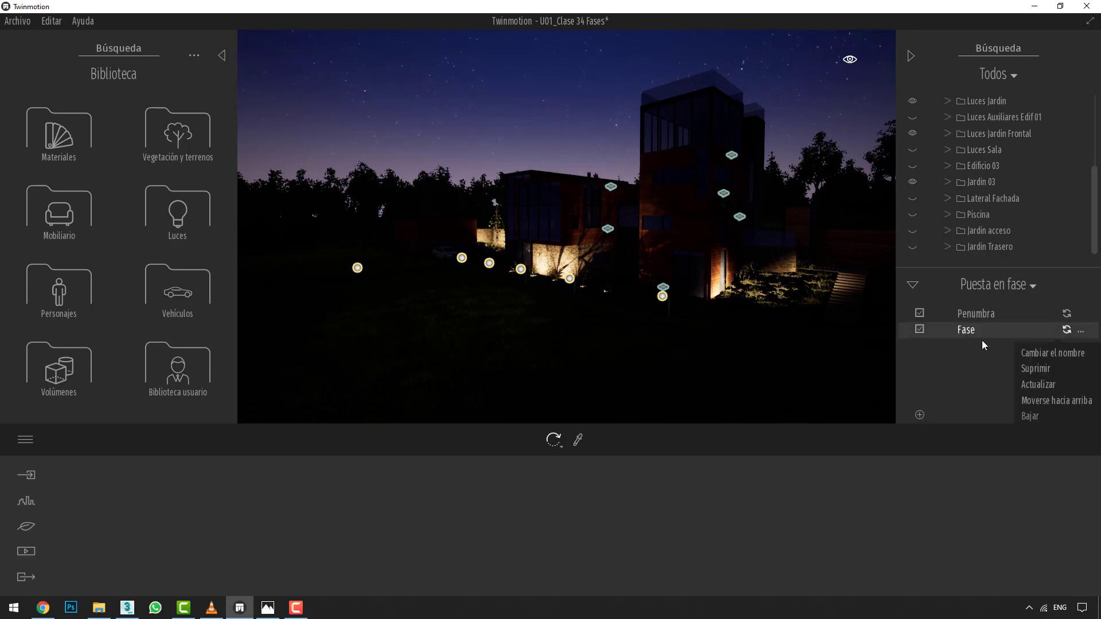
{"action": "left_click", "coordinate": [1022, 353]}
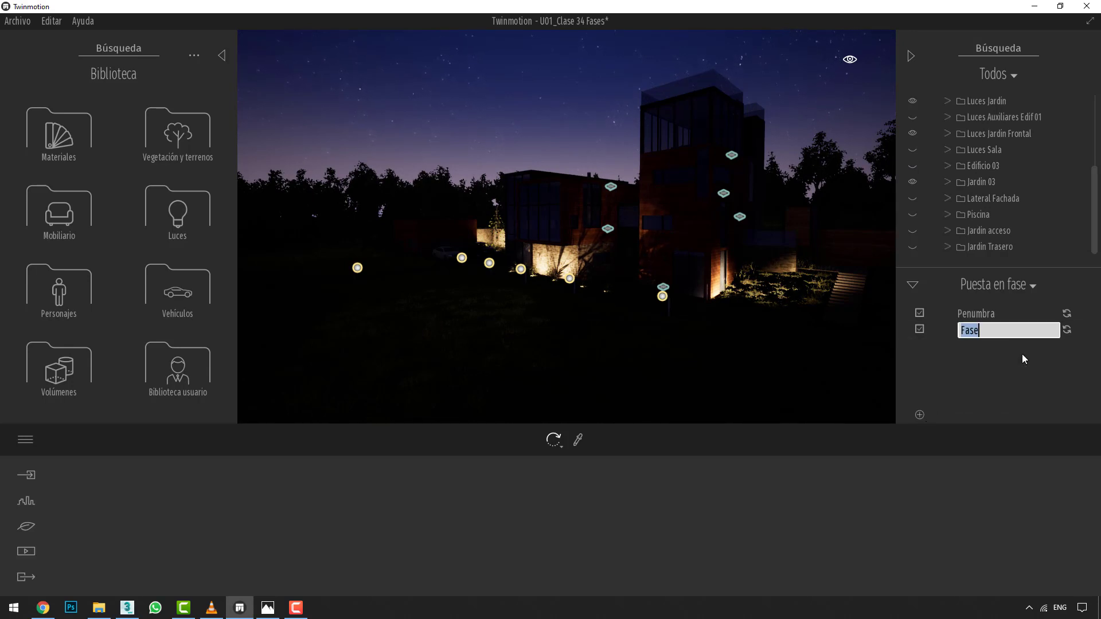
{"action": "type", "text": "Encendido Jardines"}
{"action": "key", "text": "Return"}
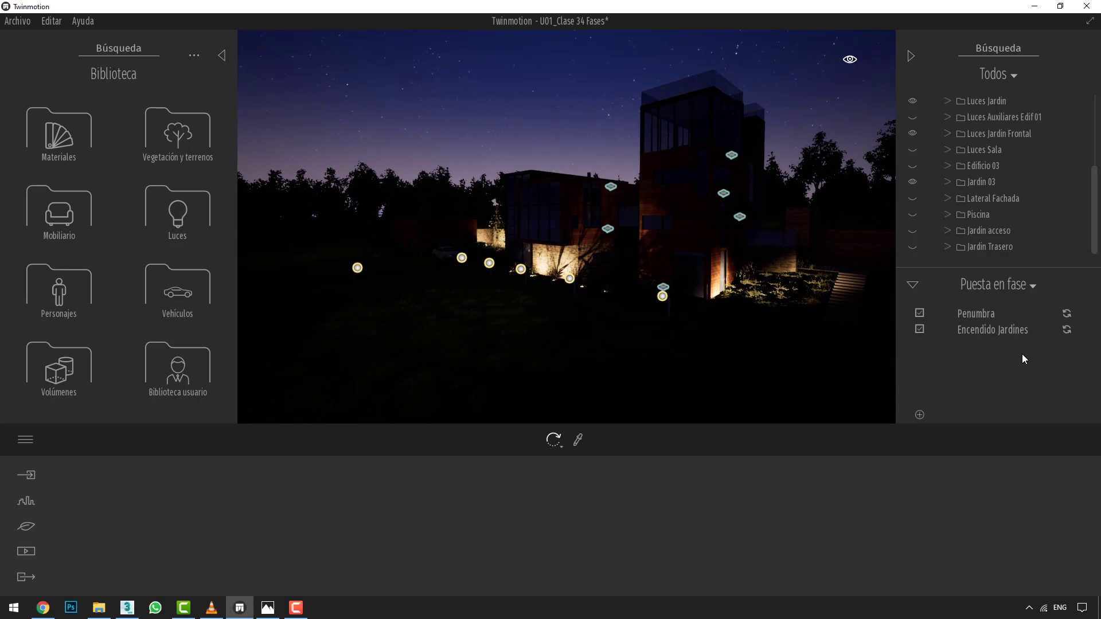
{"action": "left_click", "coordinate": [982, 316]}
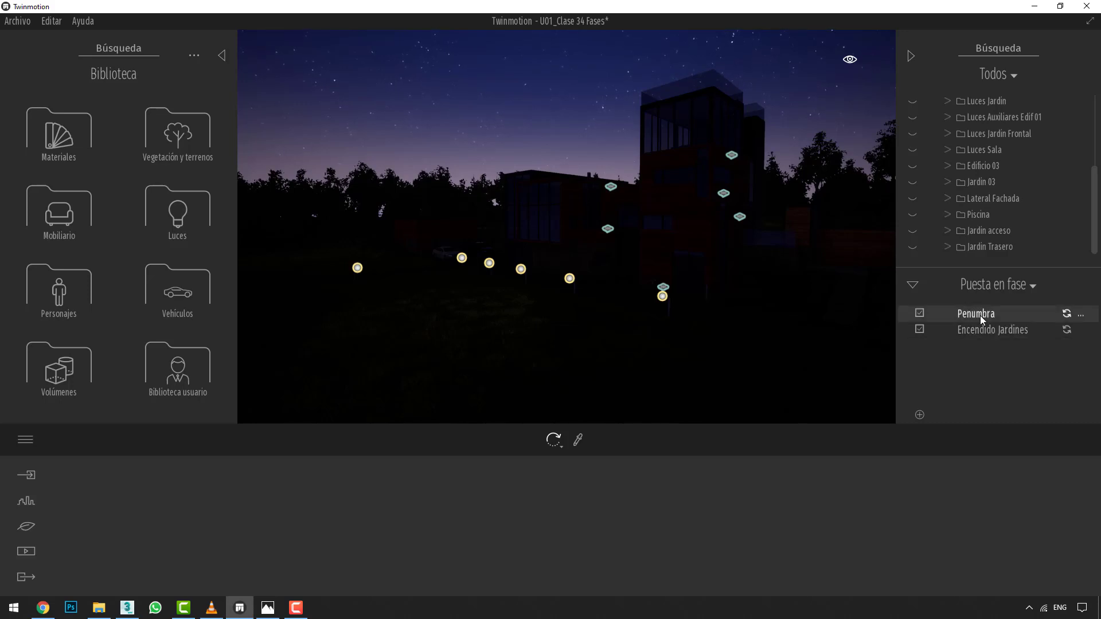
{"action": "left_click", "coordinate": [983, 331]}
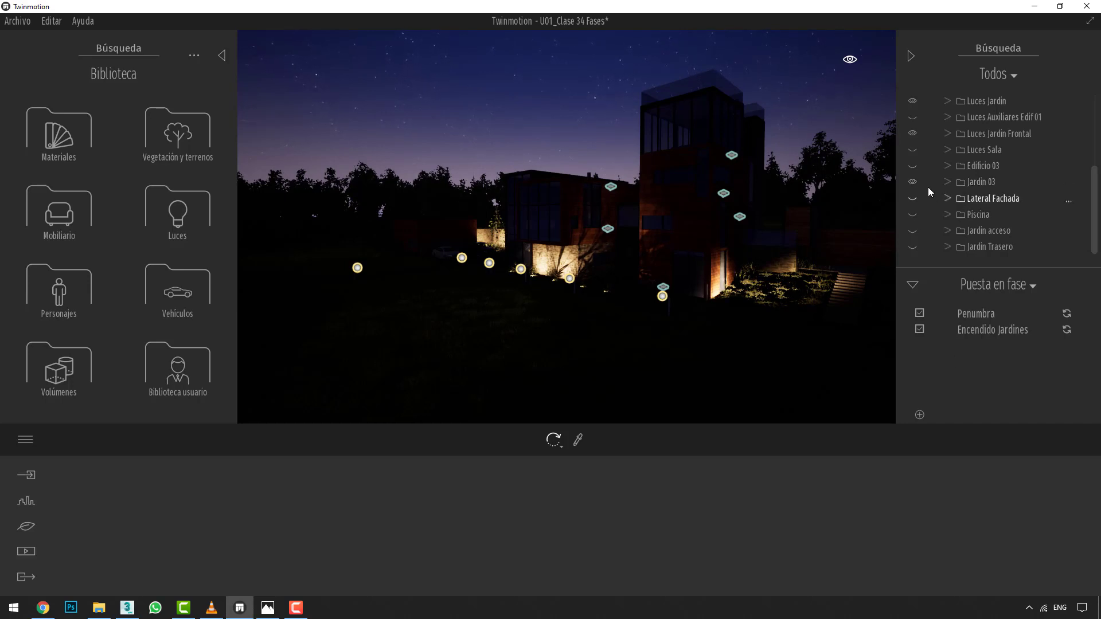
Step: Make the Luces Sala light folder visible, keeping Edificio 03 hidden, and save the state as a new phase named Luces Sala
{"action": "left_click", "coordinate": [913, 166]}
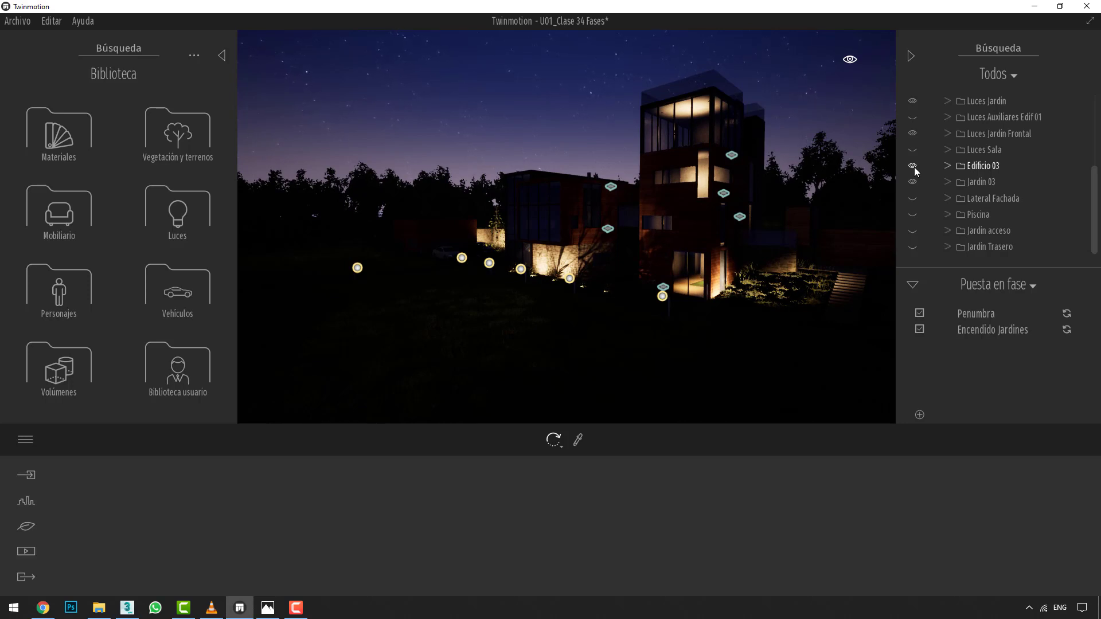
{"action": "left_click", "coordinate": [912, 167]}
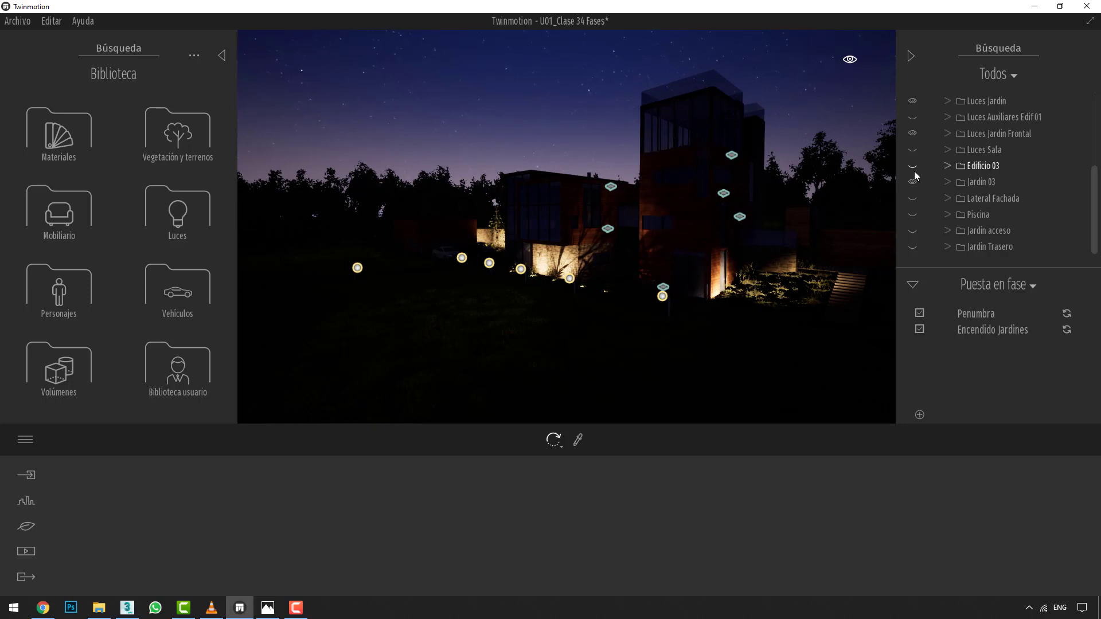
{"action": "left_click", "coordinate": [912, 150]}
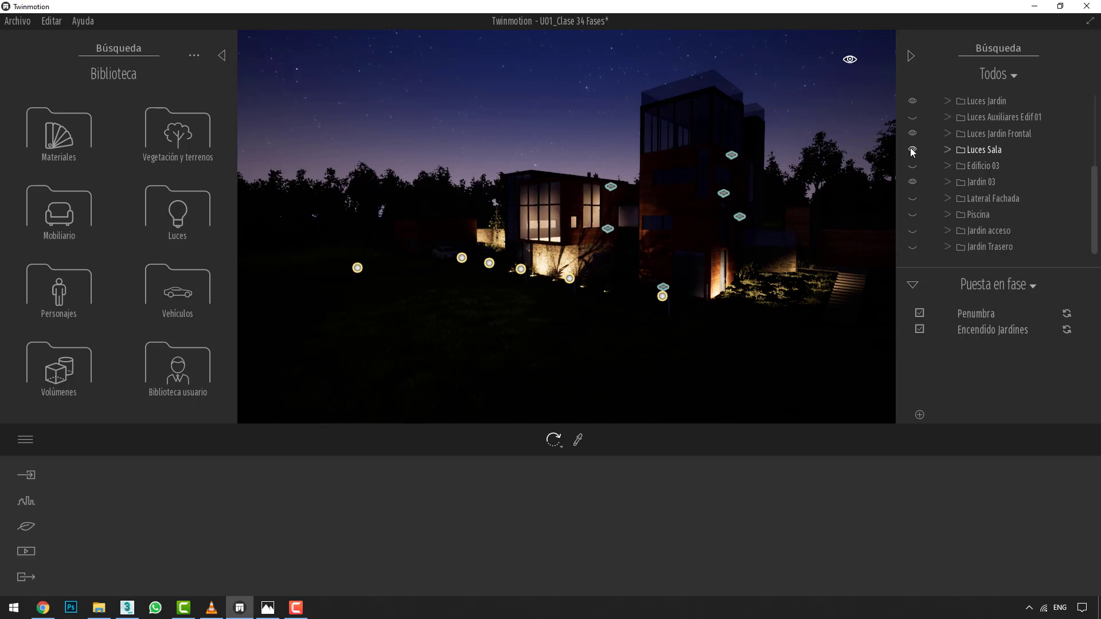
{"action": "left_click", "coordinate": [920, 414]}
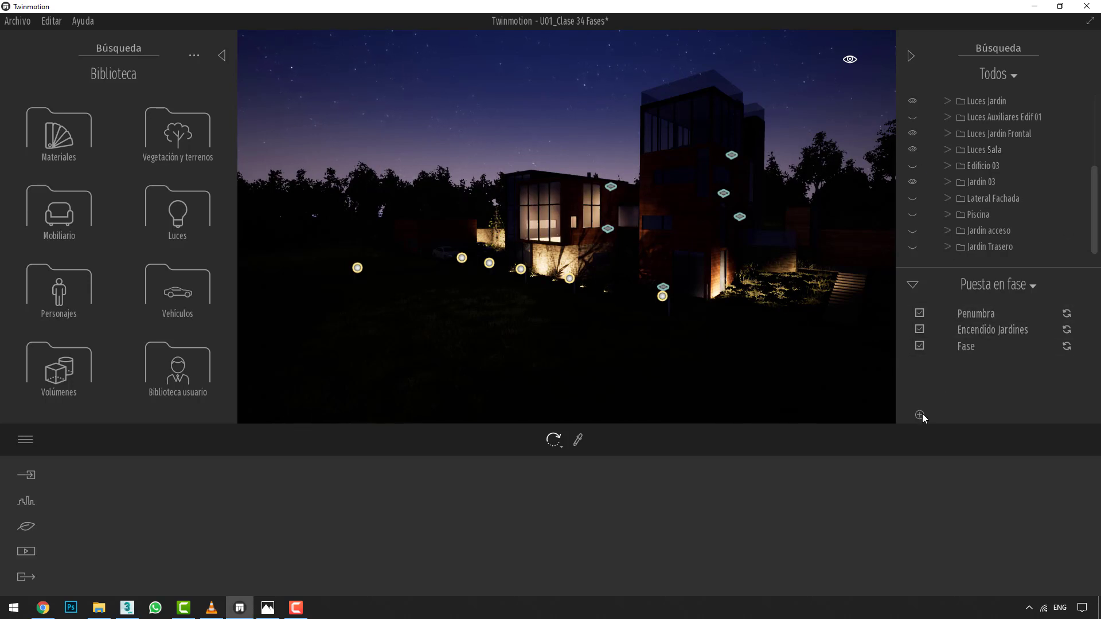
{"action": "left_click", "coordinate": [1081, 347]}
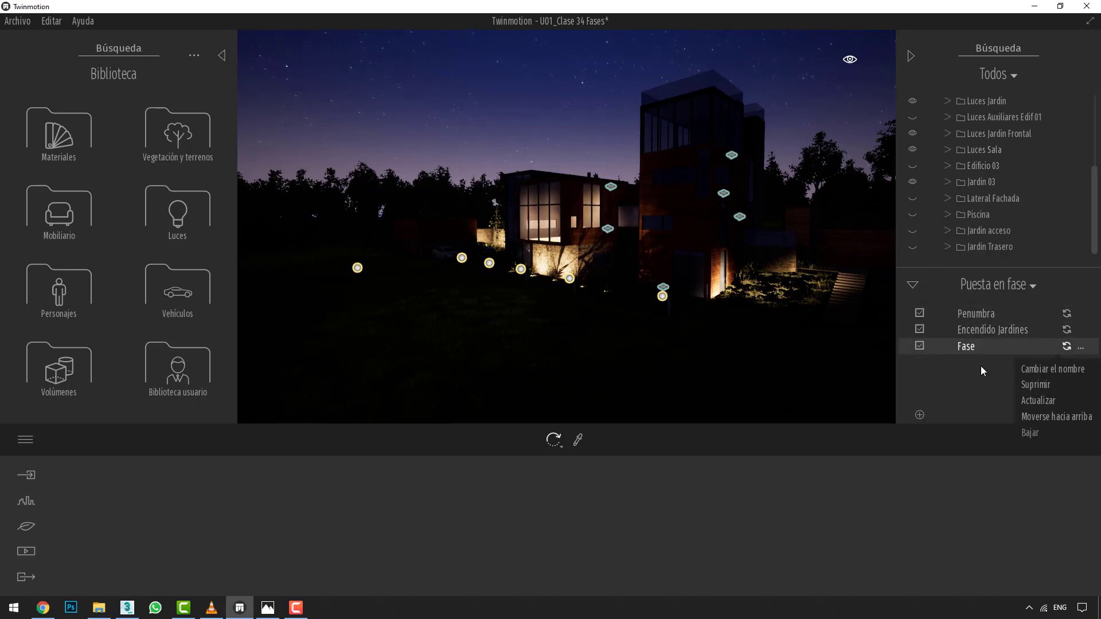
{"action": "left_click", "coordinate": [1030, 370]}
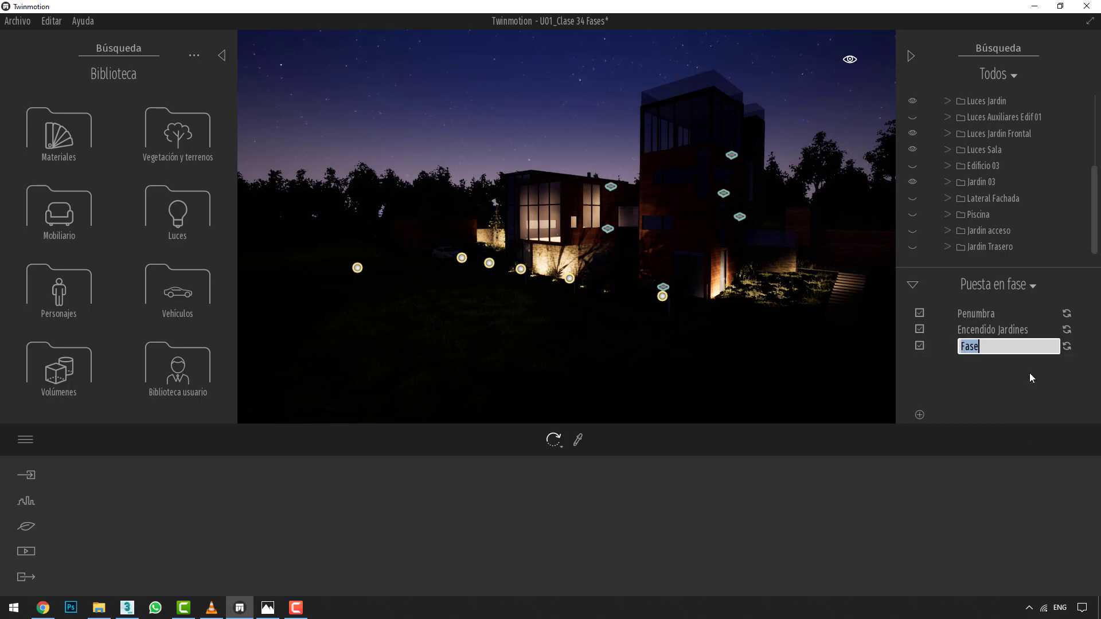
{"action": "type", "text": "Luces Sala"}
{"action": "key", "text": "Return"}
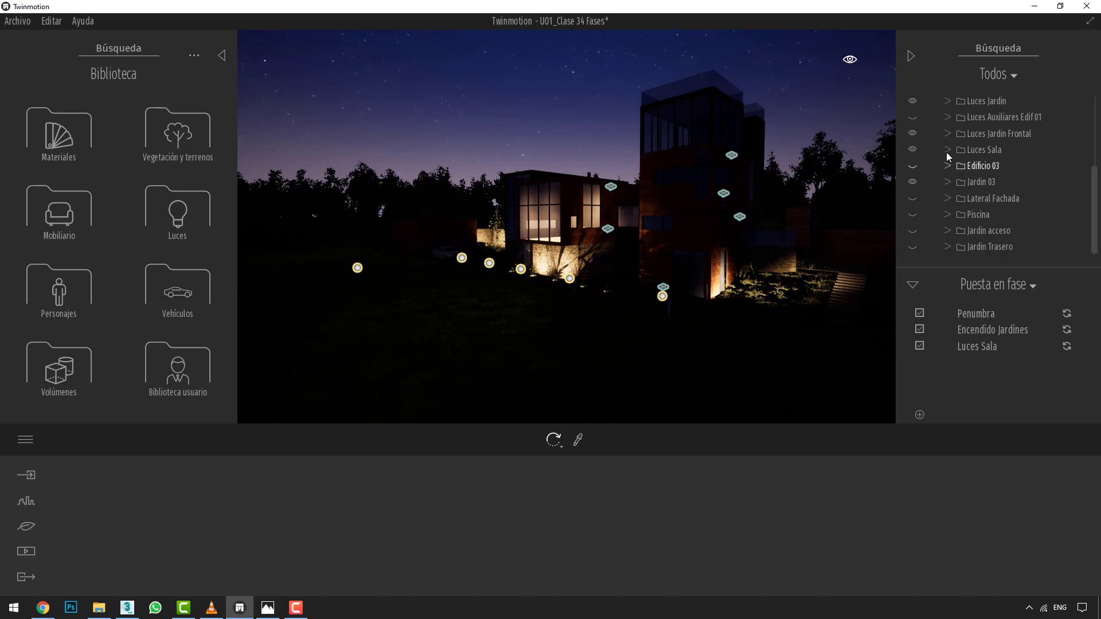
Step: Make the Luces Auxiliares Edif 01 folder visible and save the state as a new phase named Enciende Edif 01
{"action": "left_click", "coordinate": [911, 118]}
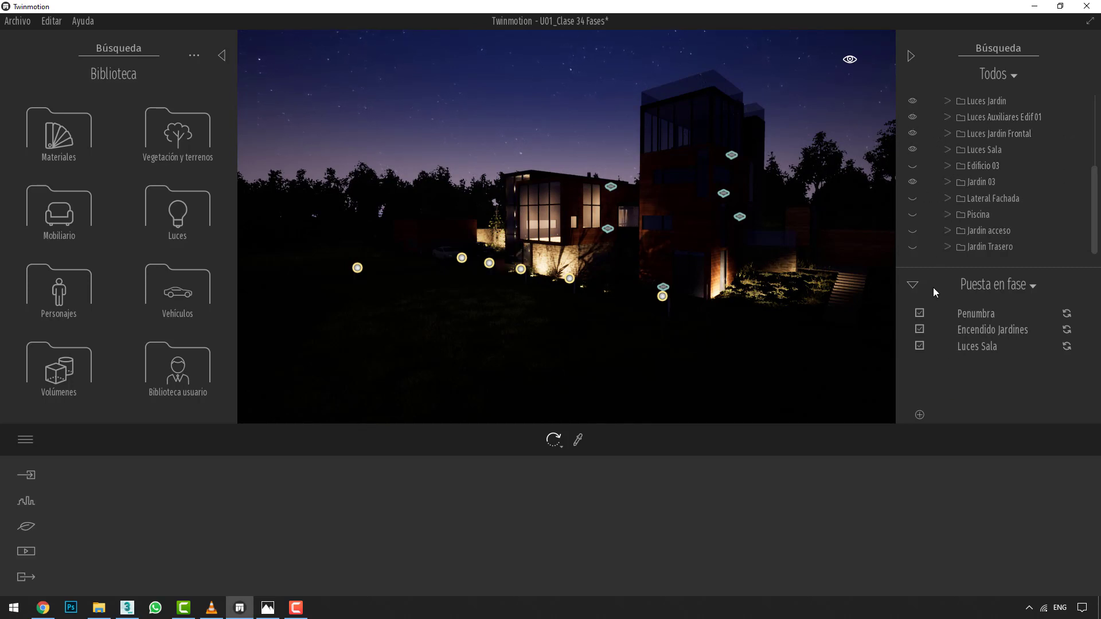
{"action": "left_click", "coordinate": [920, 415]}
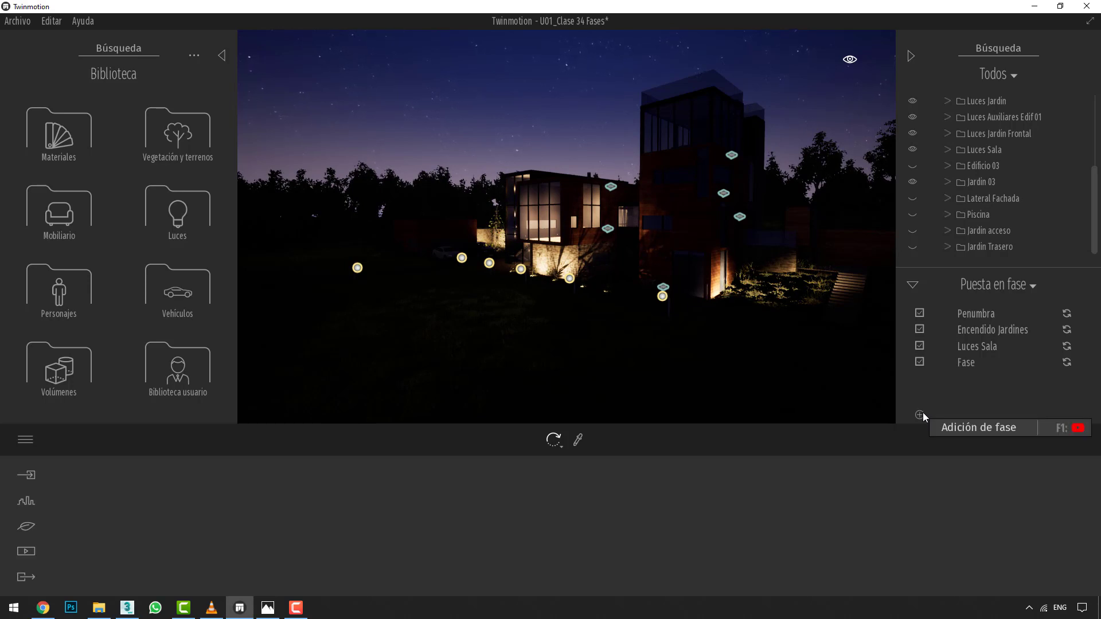
{"action": "right_click", "coordinate": [969, 364]}
{"action": "left_click", "coordinate": [1028, 383]}
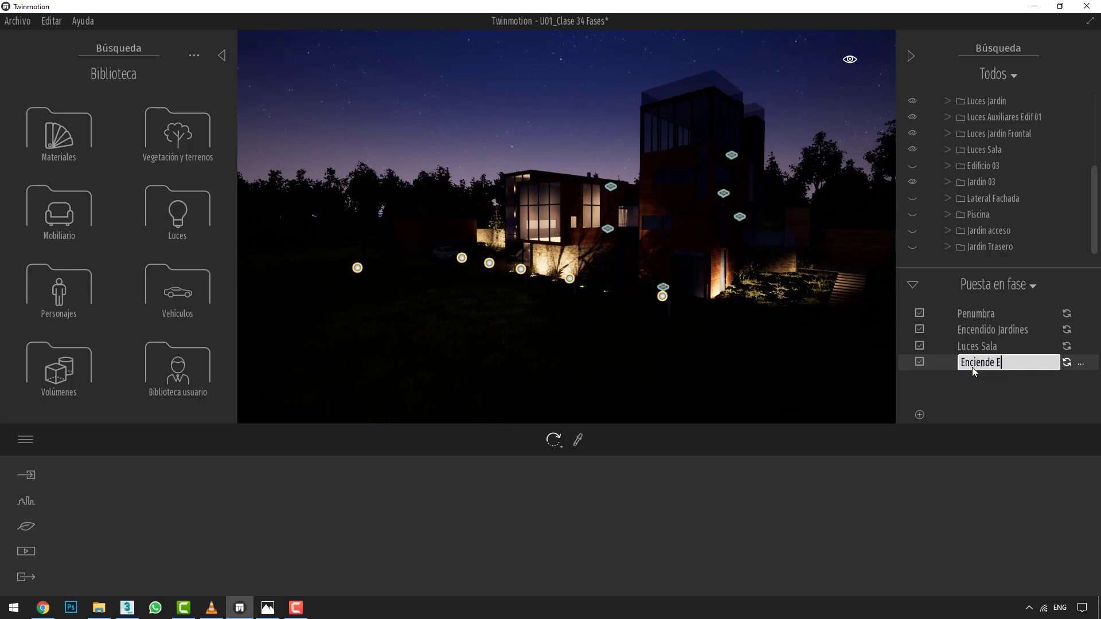
{"action": "type", "text": "Enciende Edif 01"}
{"action": "key", "text": "Return"}
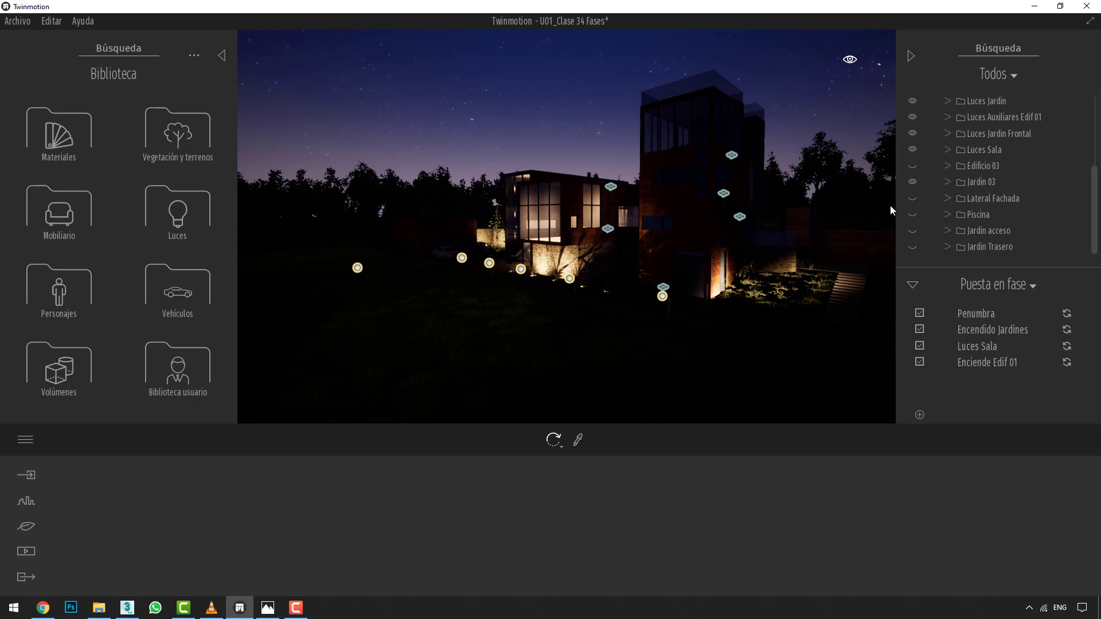
Step: Make the Edificio 03 light folder visible and save the state as a new phase named Edfi 03
{"action": "left_click", "coordinate": [913, 166]}
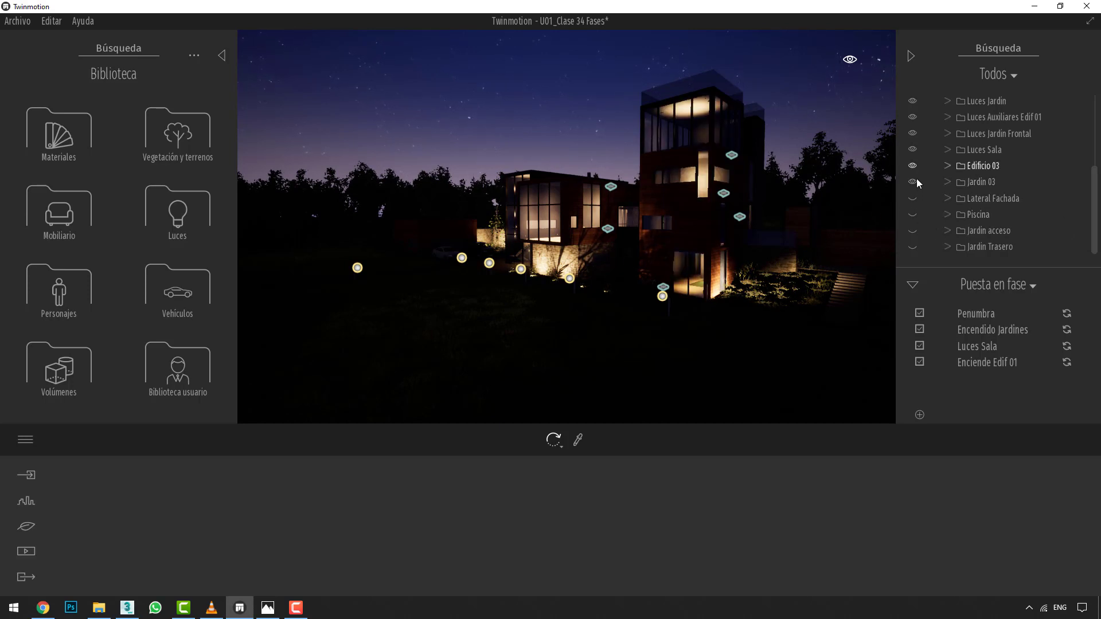
{"action": "left_click", "coordinate": [920, 414]}
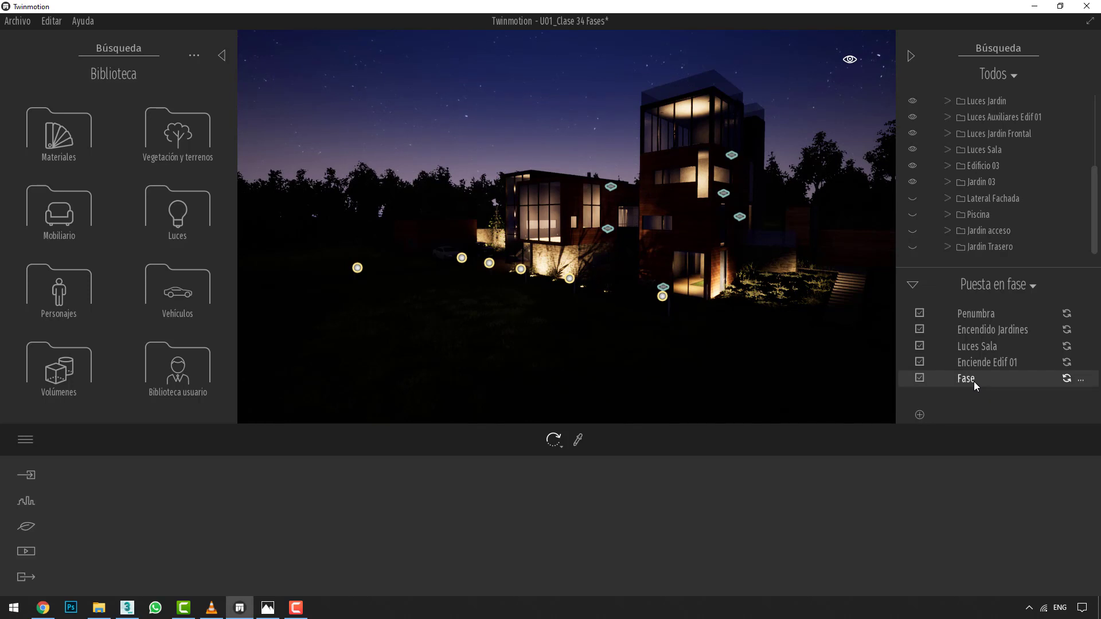
{"action": "right_click", "coordinate": [974, 381]}
{"action": "left_click", "coordinate": [1019, 398]}
{"action": "type", "text": "E"}
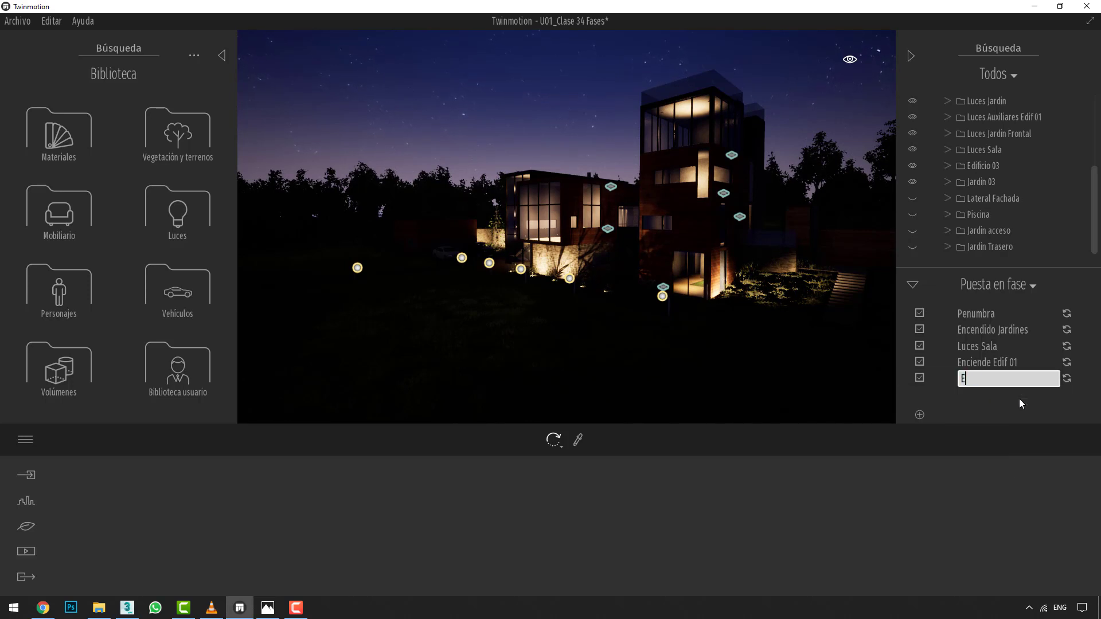
{"action": "type", "text": "dfi 03"}
{"action": "key", "text": "Return"}
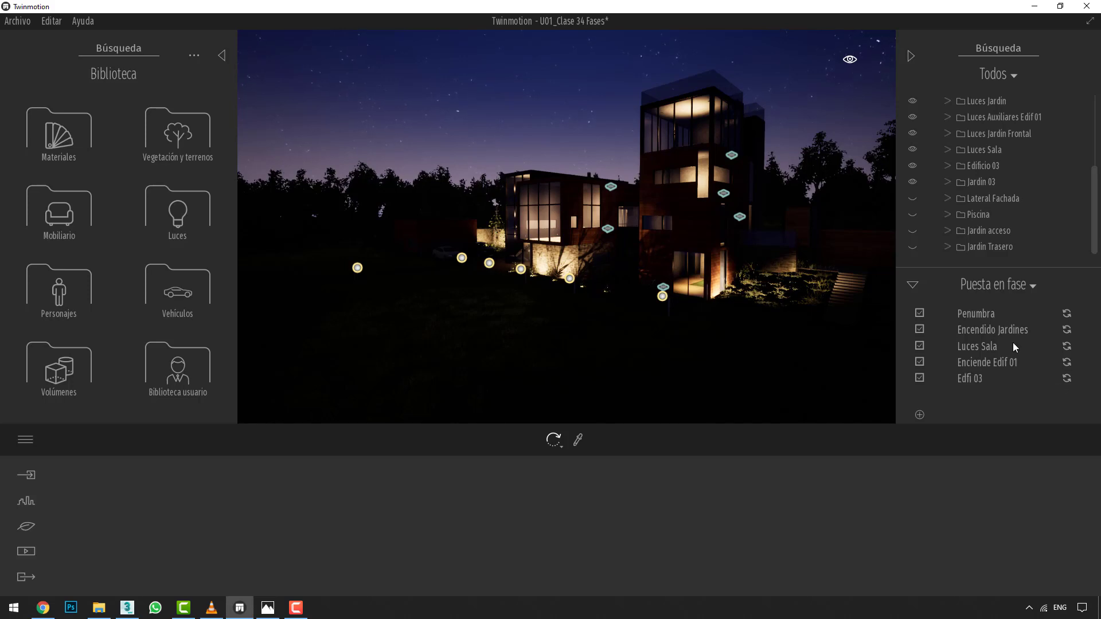
Step: Make the Lateral Fachada and Acceso Lateral folders visible and save the state as a new phase named Laterales Encendidas
{"action": "left_click", "coordinate": [914, 198]}
{"action": "scroll", "coordinate": [938, 193], "scroll_direction": "up", "scroll_amount": 2}
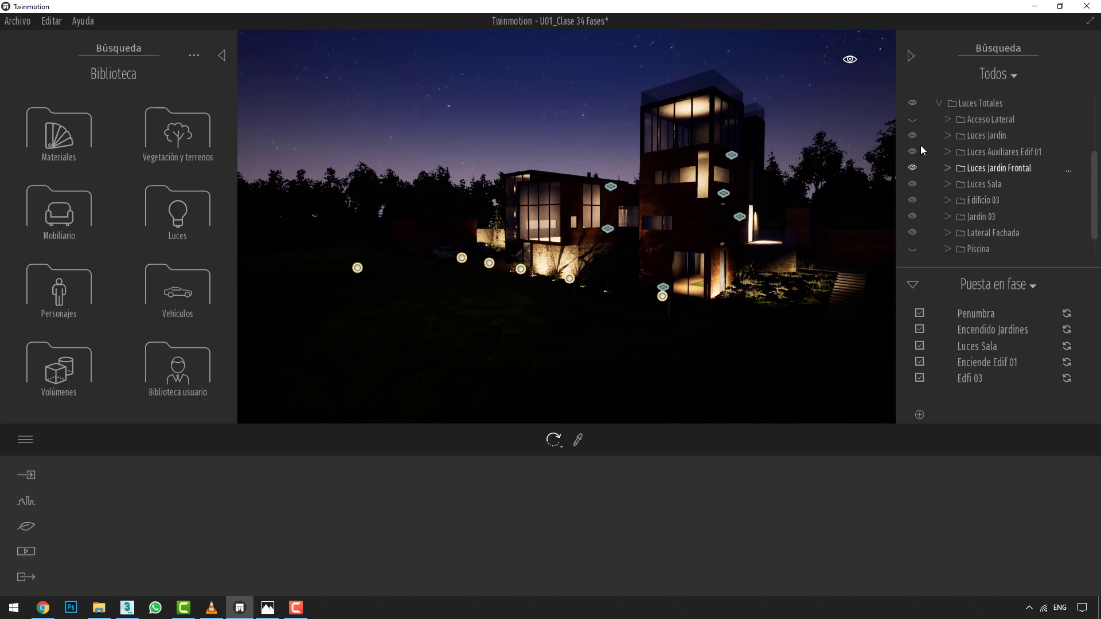
{"action": "scroll", "coordinate": [932, 175], "scroll_direction": "down", "scroll_amount": 2}
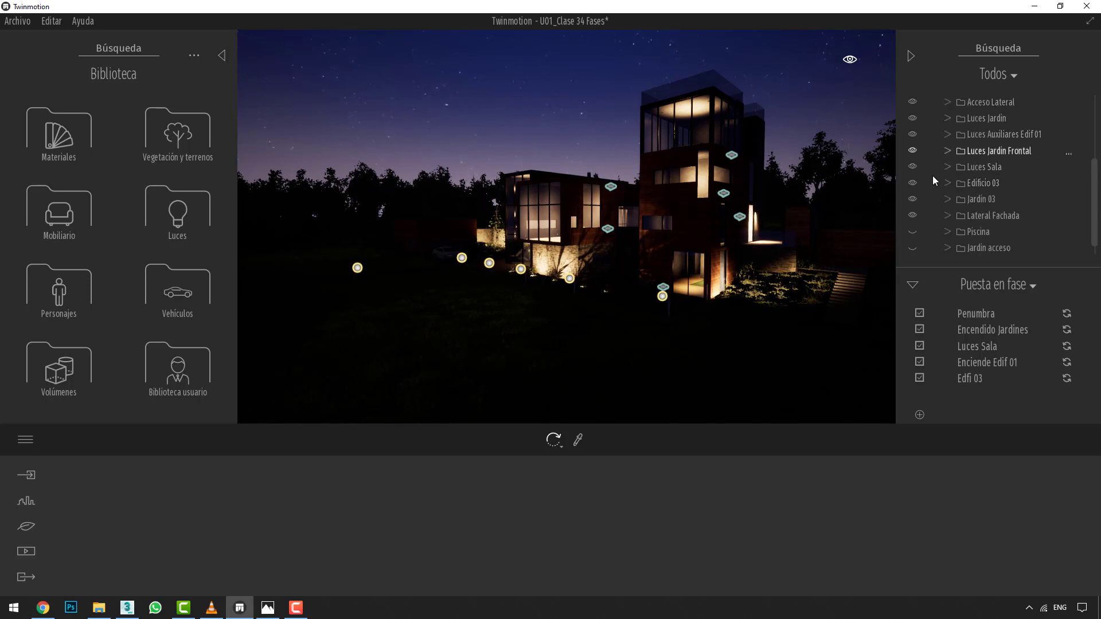
{"action": "left_click", "coordinate": [920, 415]}
{"action": "left_click", "coordinate": [1080, 396]}
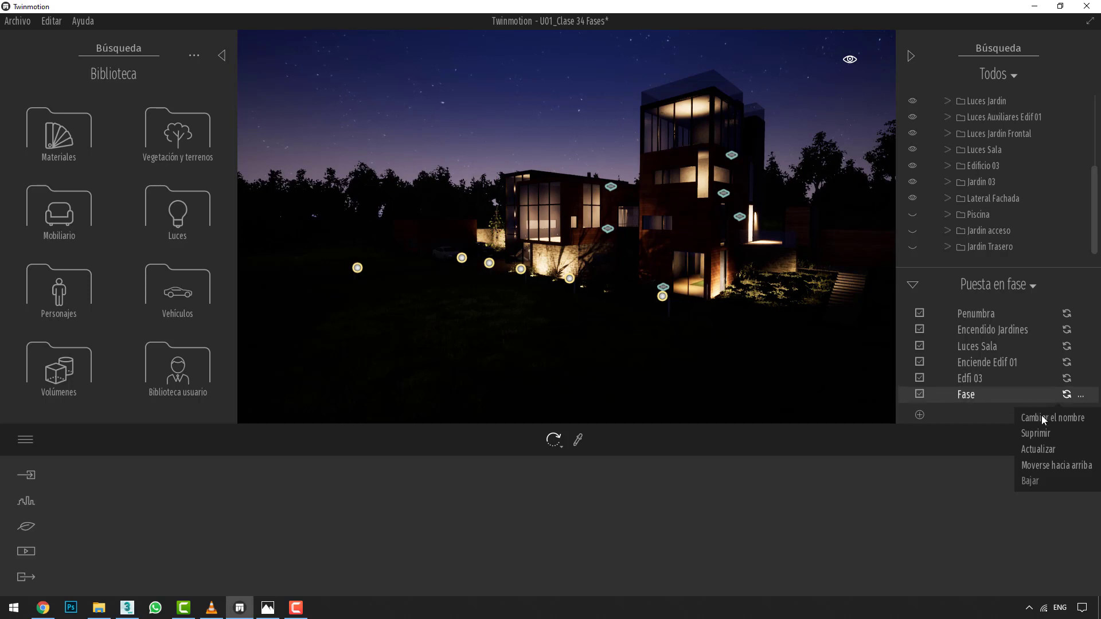
{"action": "left_click", "coordinate": [1041, 415]}
{"action": "type", "text": "Laterales Encen"}
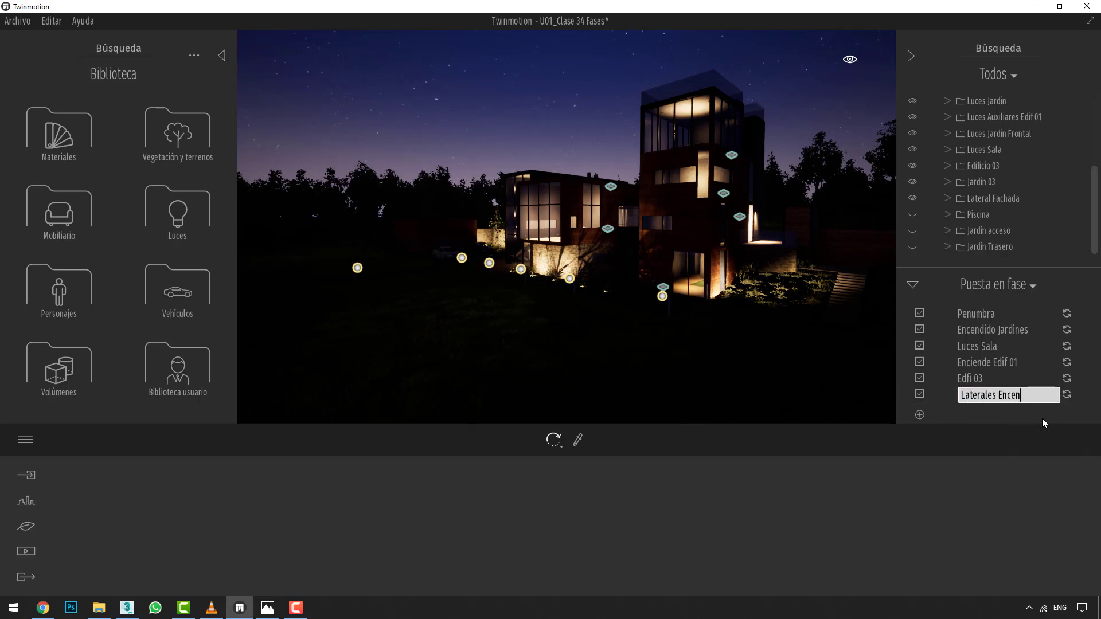
{"action": "type", "text": "didas"}
{"action": "key", "text": "Return"}
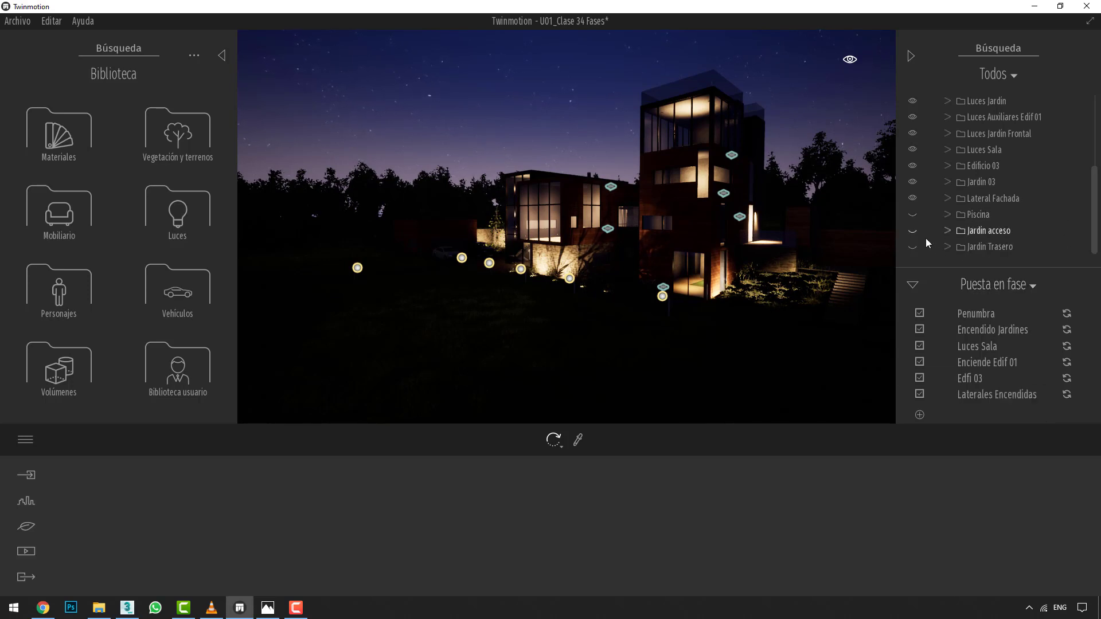
Step: Make the Jardin acceso, Jardin Trasero and Piscina folders visible and save the state as a new phase named Piscina y jardines
{"action": "left_click", "coordinate": [913, 231]}
{"action": "left_click", "coordinate": [913, 247]}
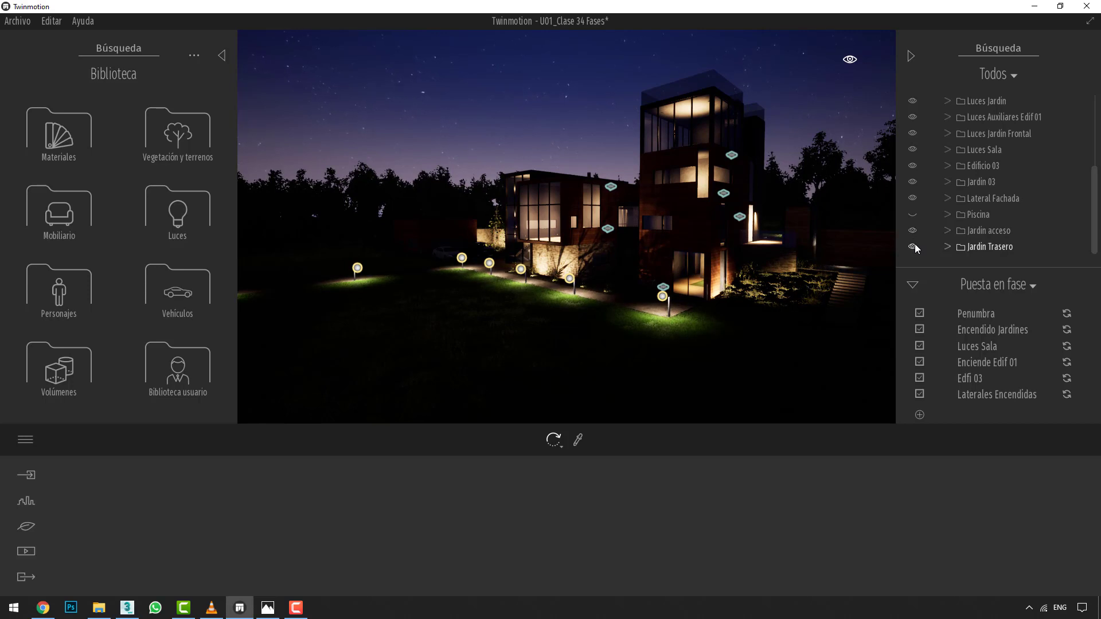
{"action": "left_click", "coordinate": [913, 215]}
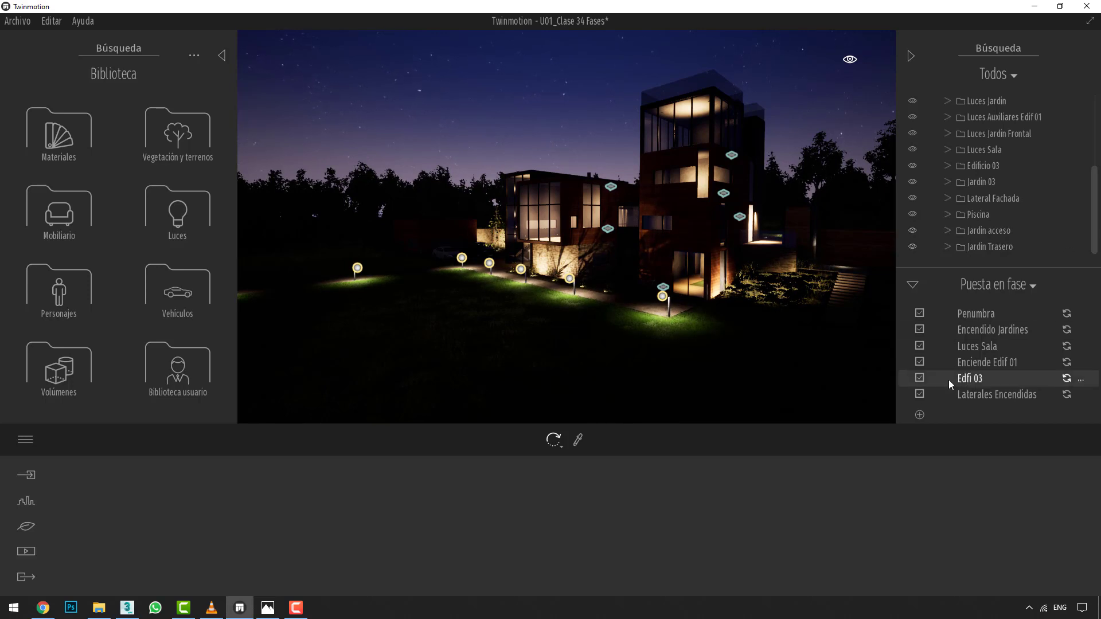
{"action": "left_click", "coordinate": [920, 414]}
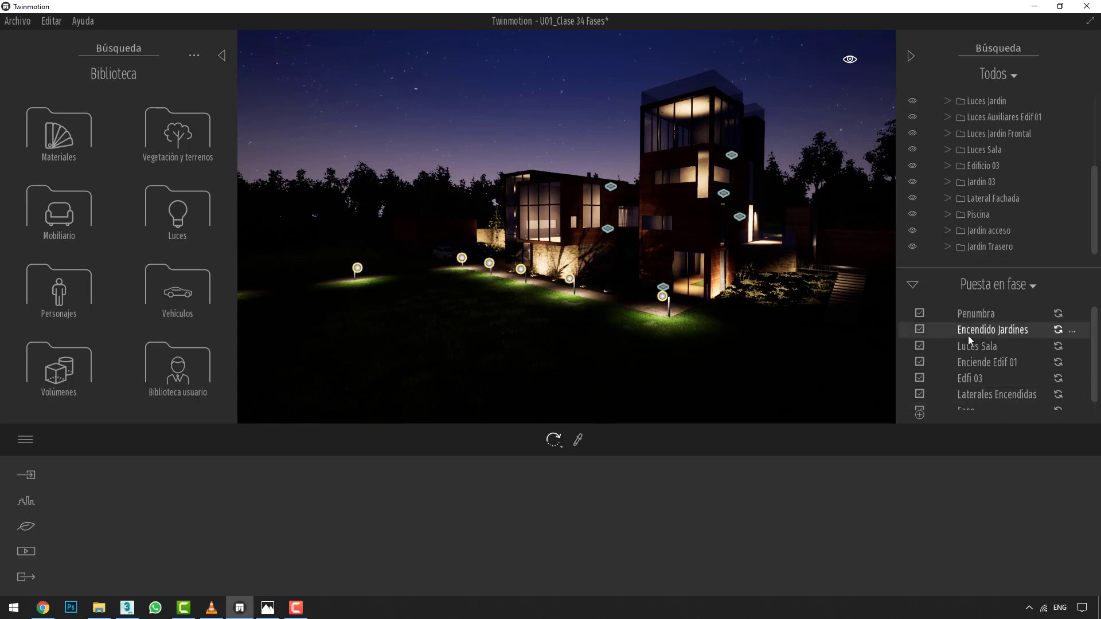
{"action": "right_click", "coordinate": [966, 404]}
{"action": "left_click", "coordinate": [1030, 422]}
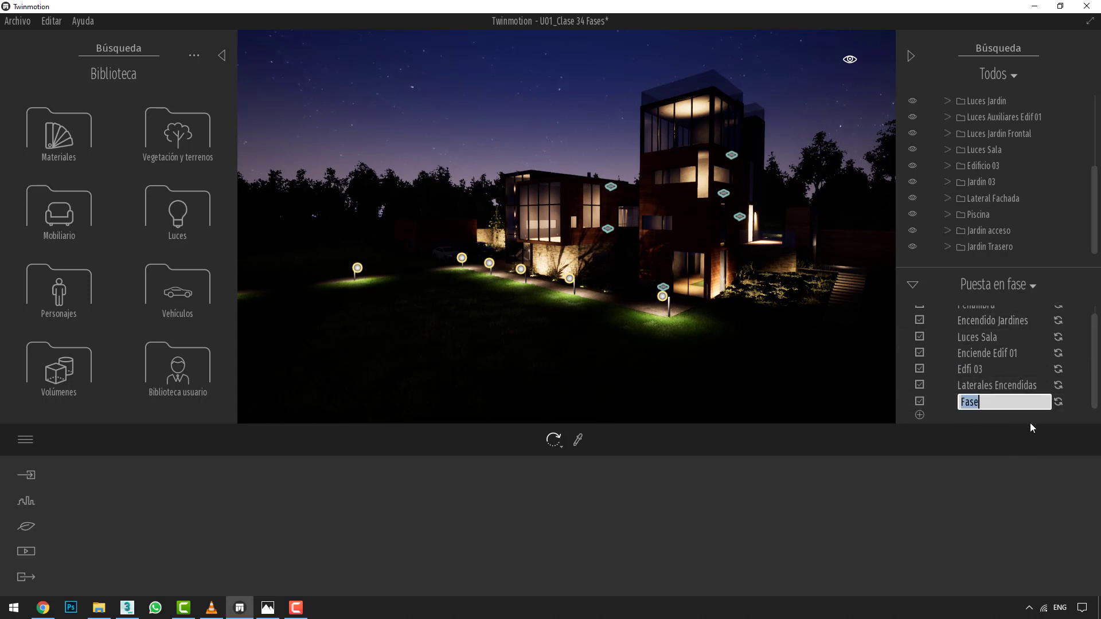
{"action": "type", "text": "Piscina y jardines"}
{"action": "key", "text": "Return"}
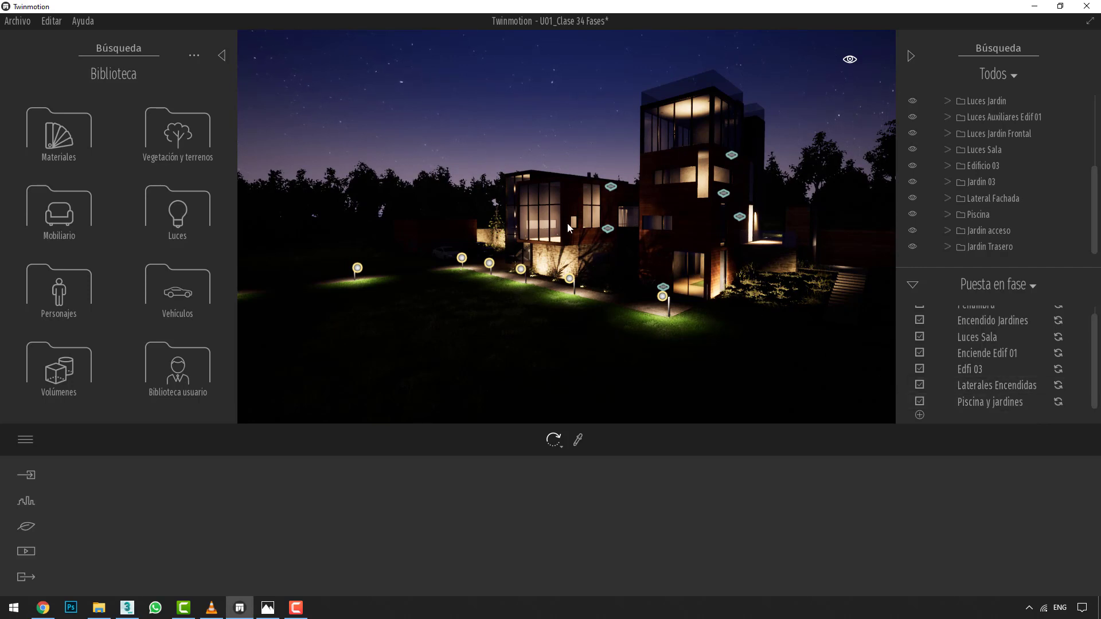
Step: Review the lighting phases in order from the access side of the house, activating Penumbra first and finishing with Piscina y jardines
{"action": "right_click_drag", "start_coordinate": [568, 228], "coordinate": [715, 243]}
{"action": "scroll", "coordinate": [922, 329], "scroll_direction": "up", "scroll_amount": 1}
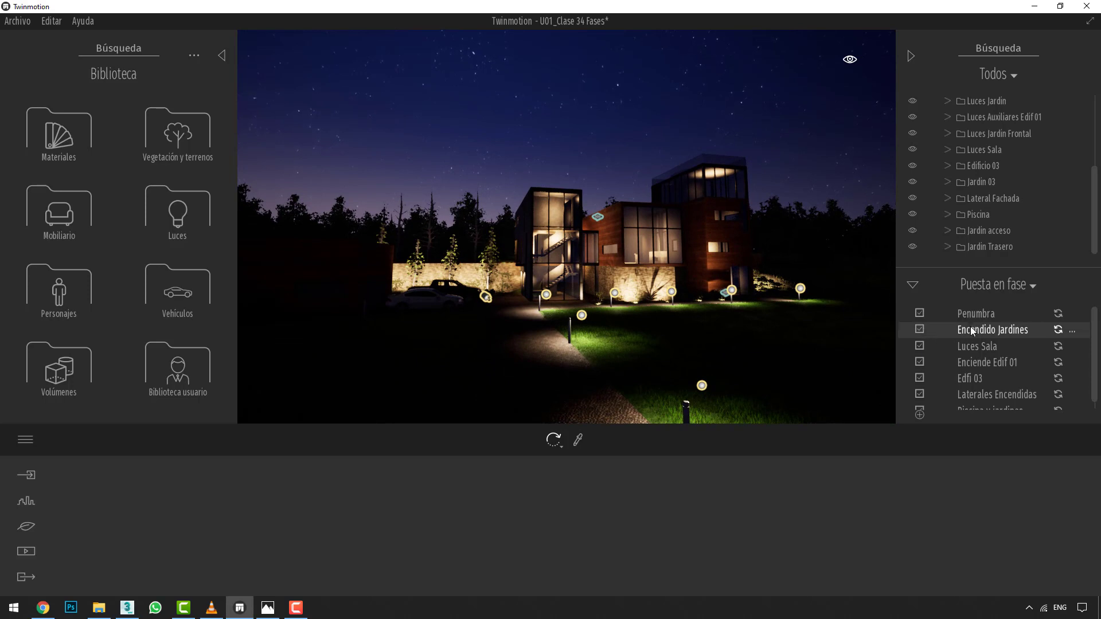
{"action": "left_click", "coordinate": [970, 319]}
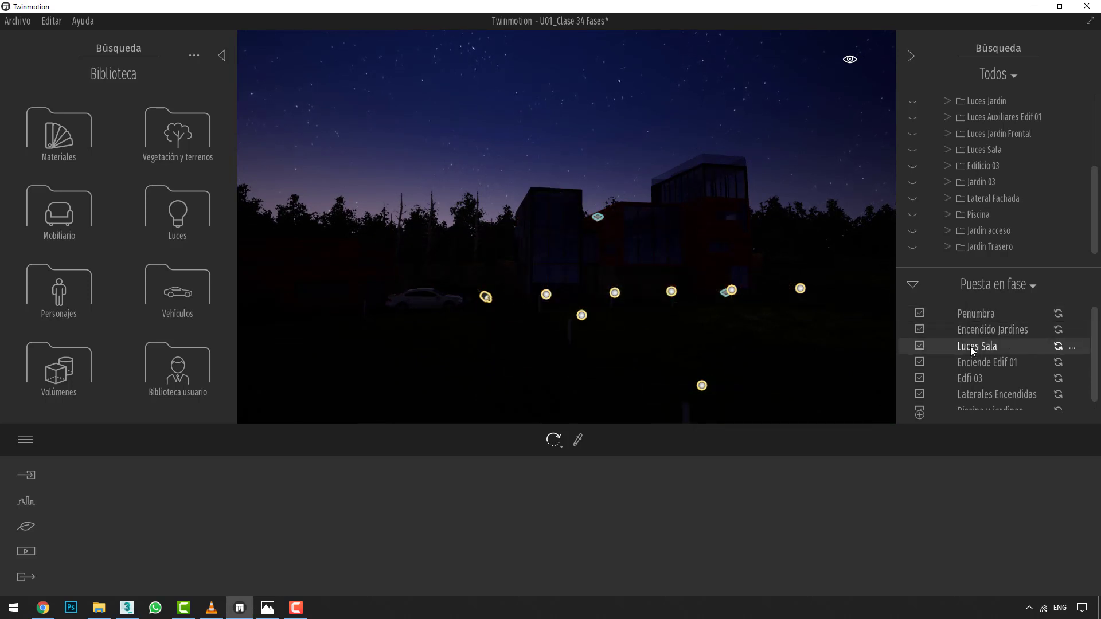
{"action": "left_click", "coordinate": [970, 331]}
{"action": "left_click", "coordinate": [972, 347]}
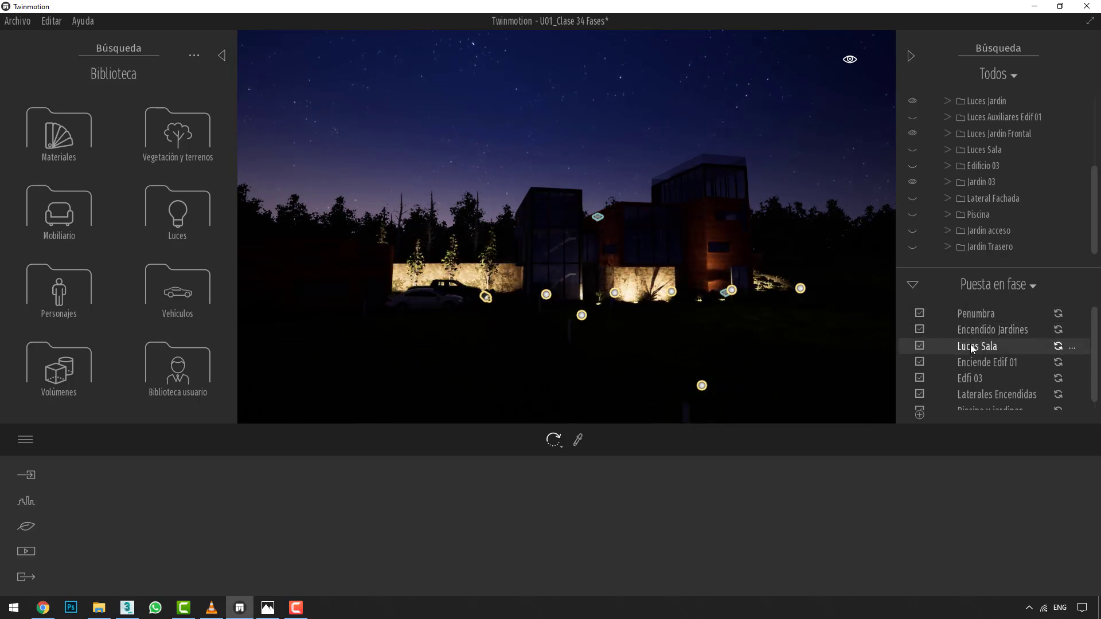
{"action": "left_click", "coordinate": [970, 363]}
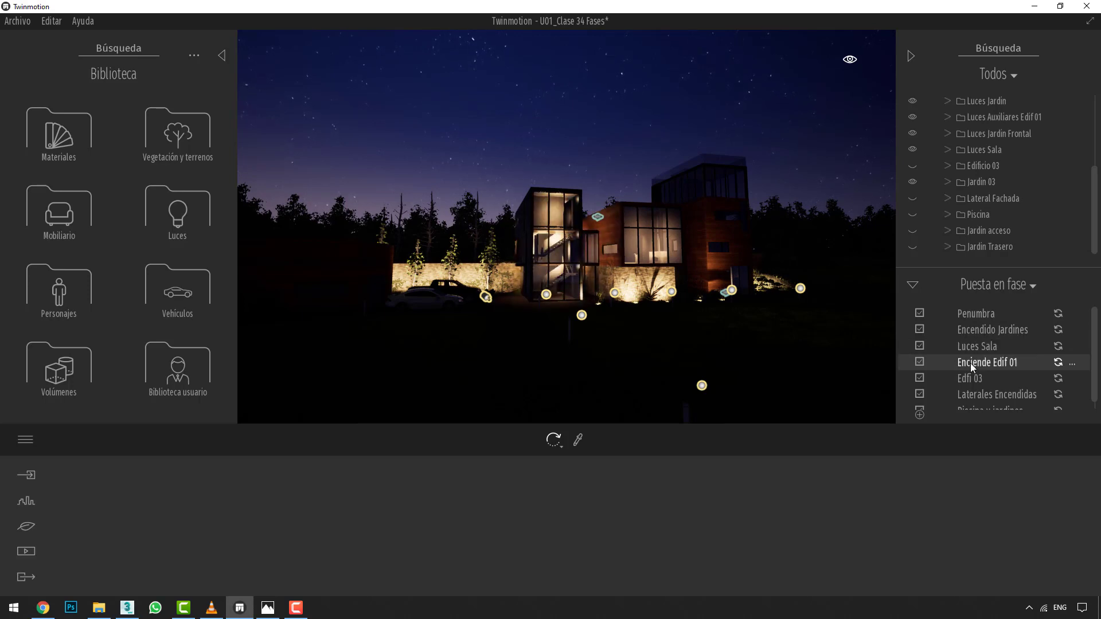
{"action": "left_click", "coordinate": [970, 379]}
{"action": "scroll", "coordinate": [971, 374], "scroll_direction": "down", "scroll_amount": 1}
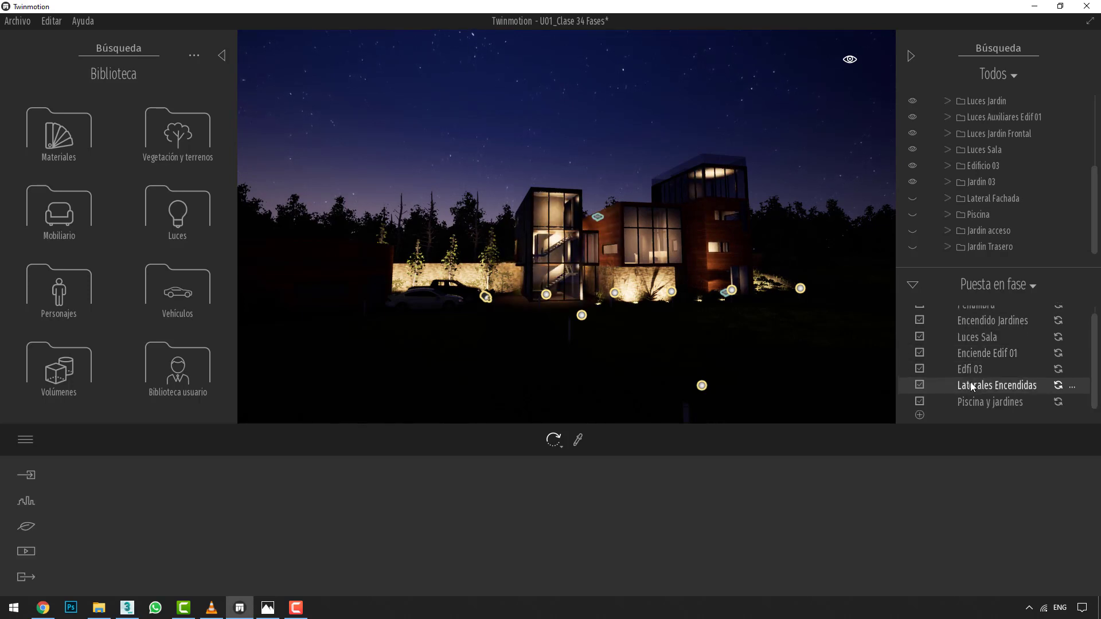
{"action": "left_click", "coordinate": [972, 402]}
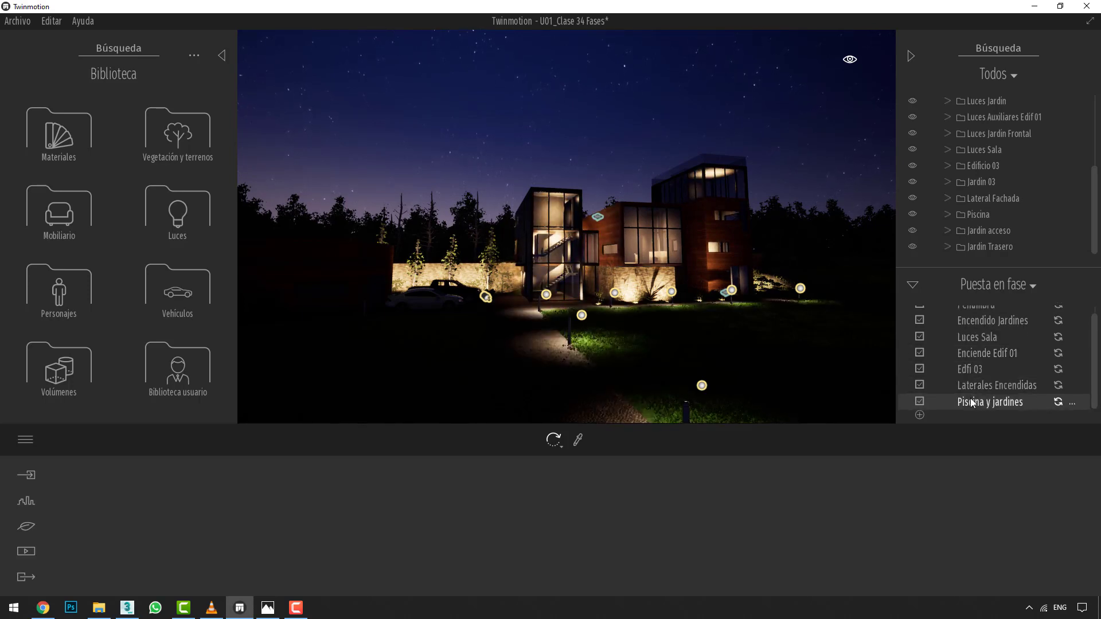
Step: Review the lighting phases in order from the pool side of the house, activating Penumbra first and finishing with Piscina y jardines
{"action": "left_click_drag", "start_coordinate": [772, 301], "coordinate": [716, 304]}
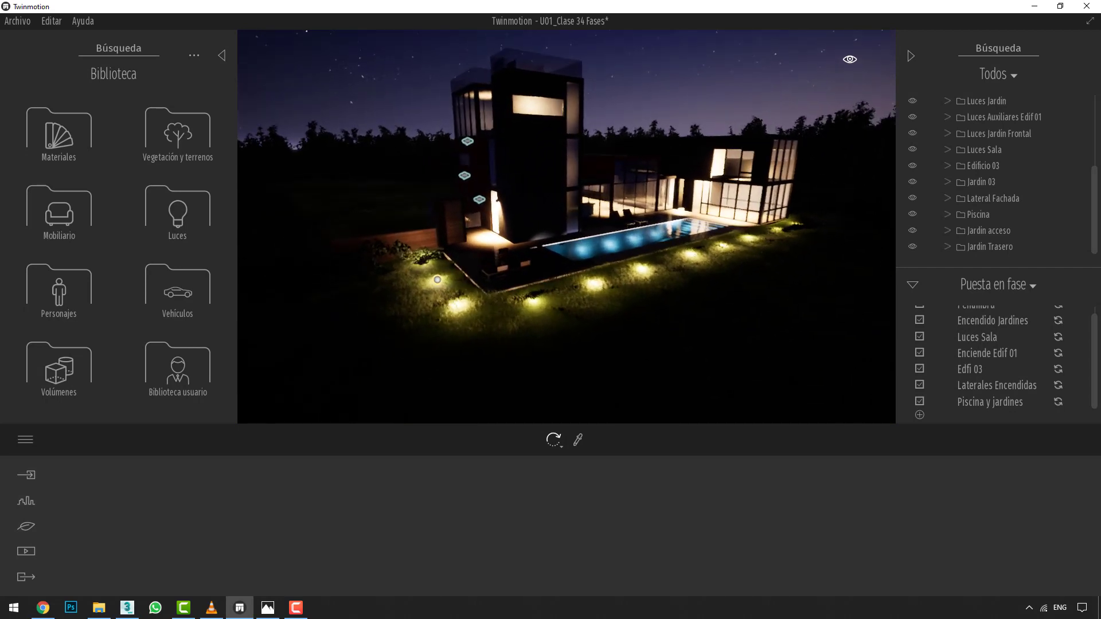
{"action": "scroll", "coordinate": [965, 349], "scroll_direction": "up", "scroll_amount": 1}
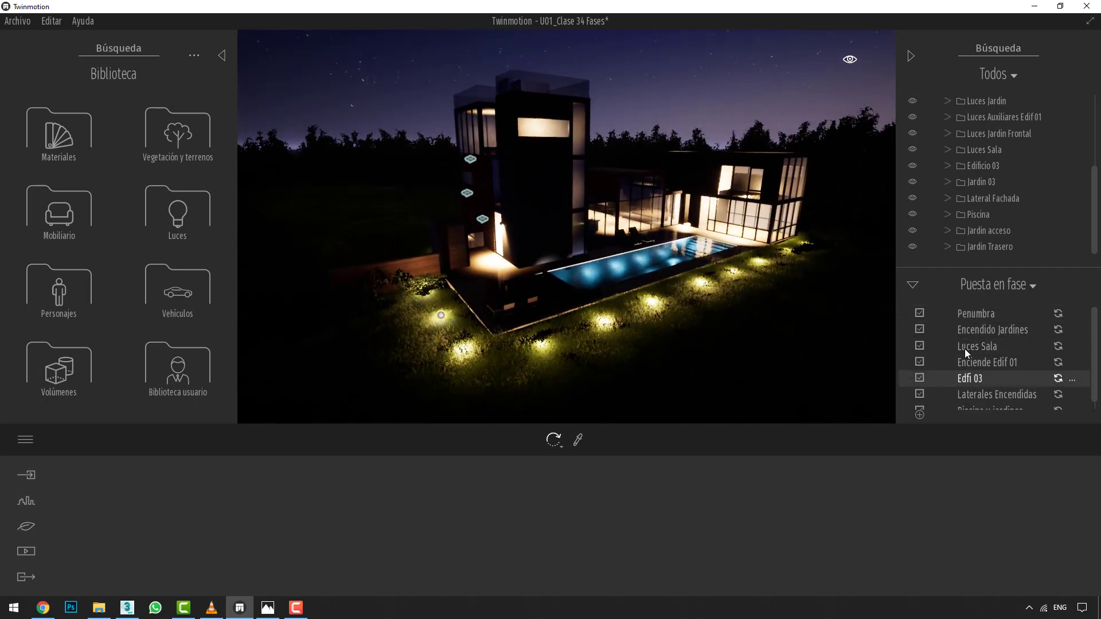
{"action": "left_click", "coordinate": [972, 314]}
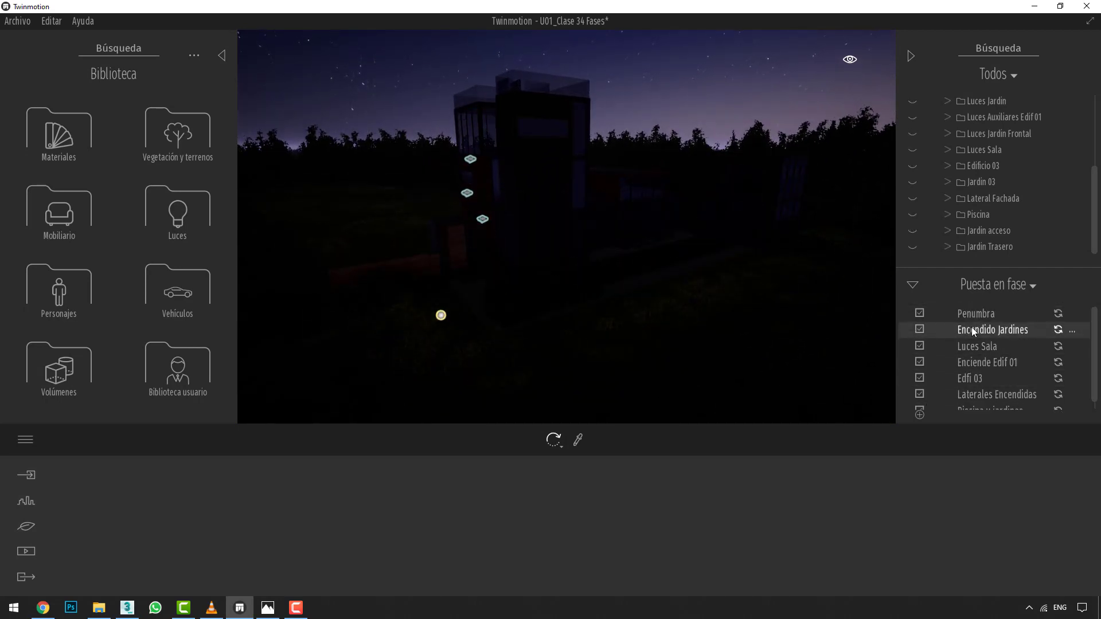
{"action": "left_click", "coordinate": [971, 327]}
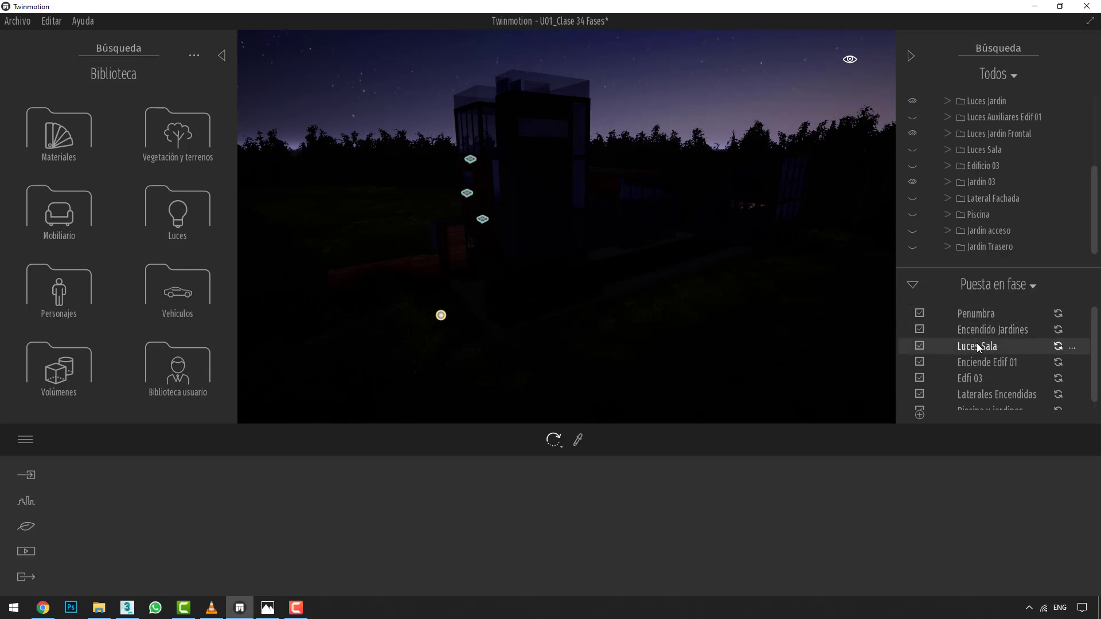
{"action": "left_click", "coordinate": [976, 343]}
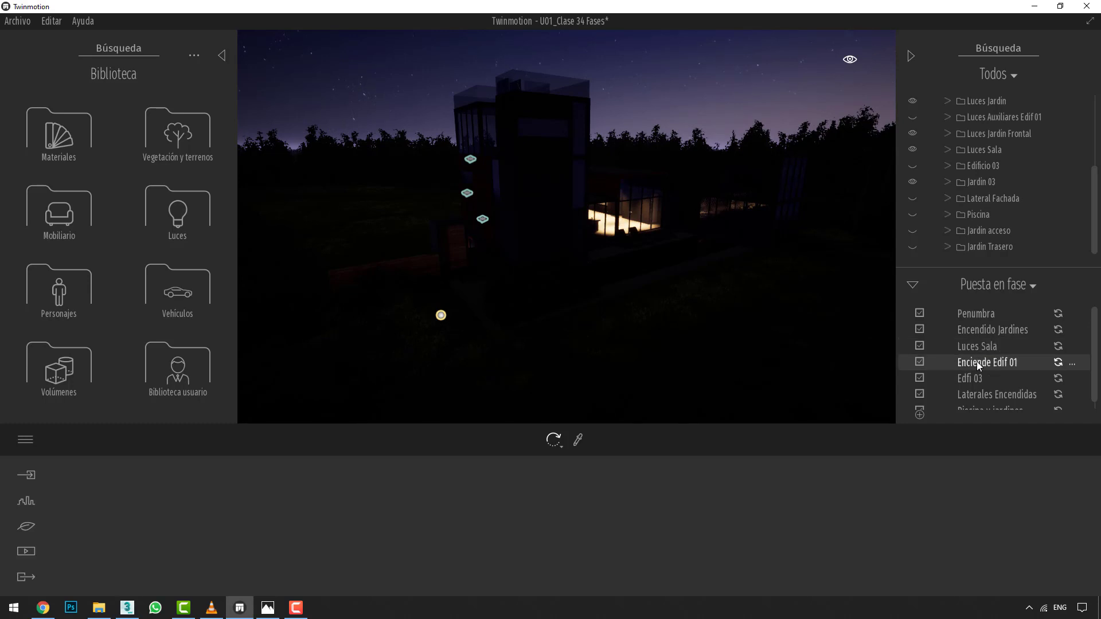
{"action": "left_click", "coordinate": [976, 363]}
{"action": "left_click", "coordinate": [976, 380]}
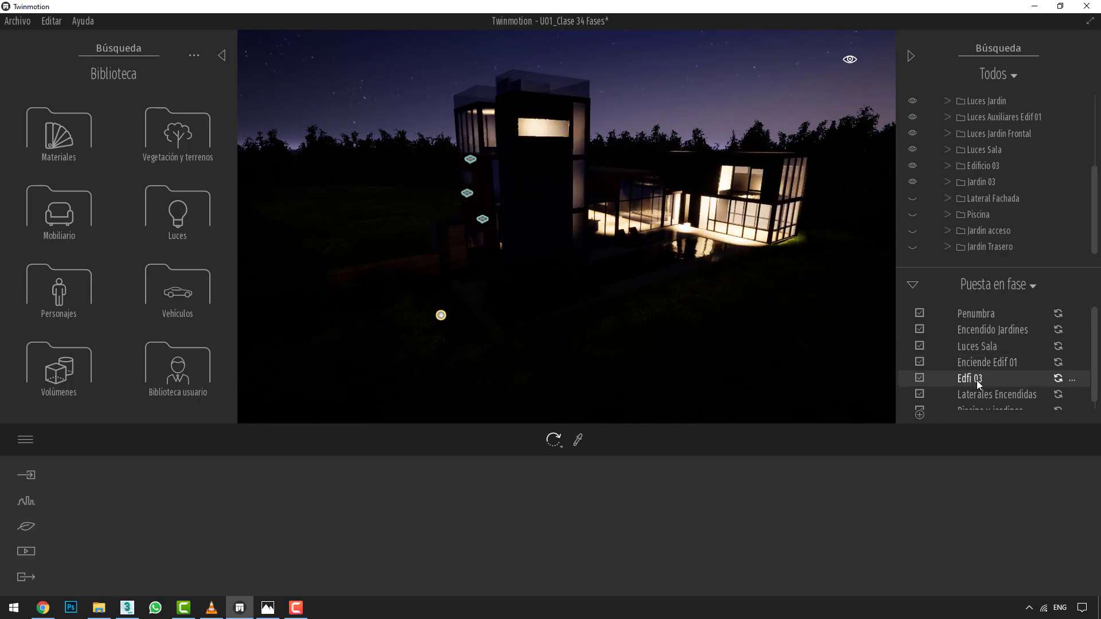
{"action": "scroll", "coordinate": [976, 380], "scroll_direction": "down", "scroll_amount": 1}
{"action": "left_click", "coordinate": [977, 381]}
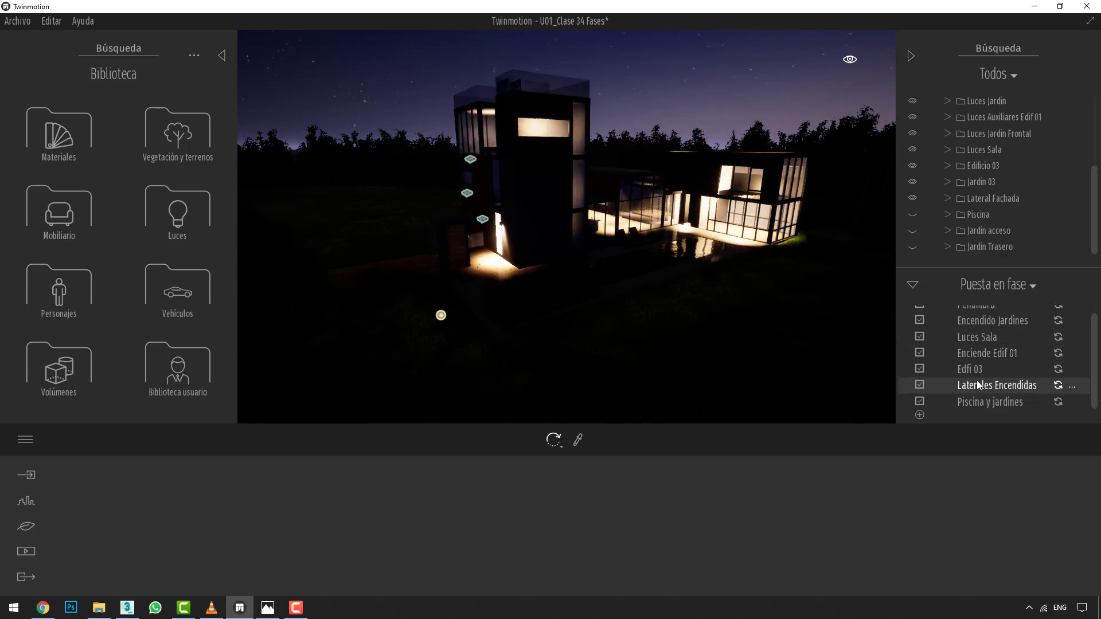
{"action": "left_click", "coordinate": [979, 402]}
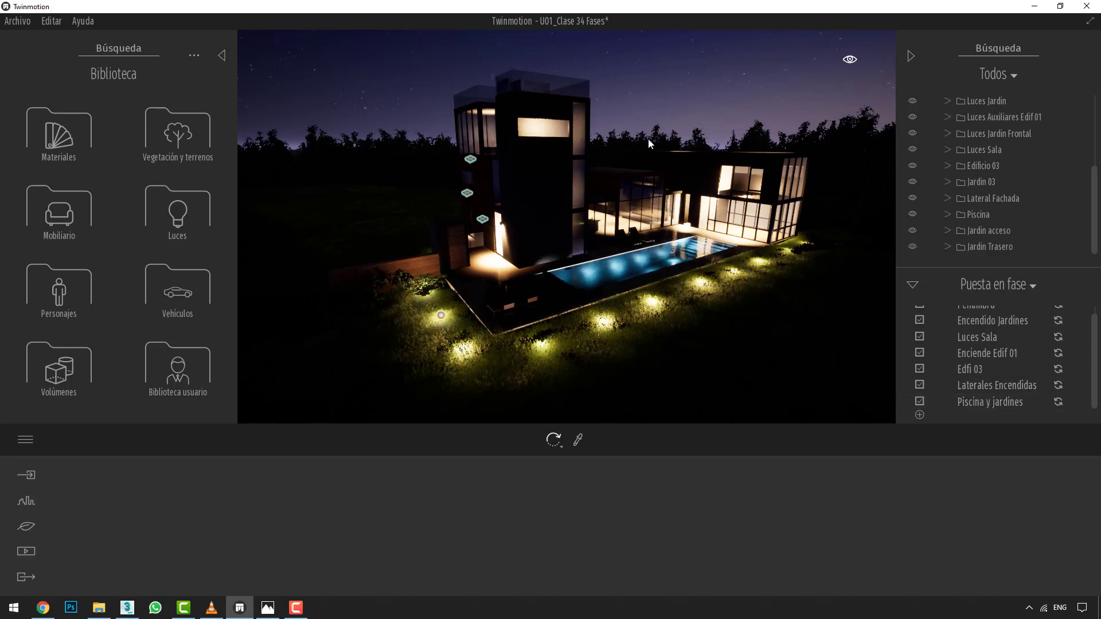
Step: View the house from its front corner and change the scene's time of day from night to bright daylight
{"action": "left_click_drag", "start_coordinate": [642, 127], "coordinate": [850, 382]}
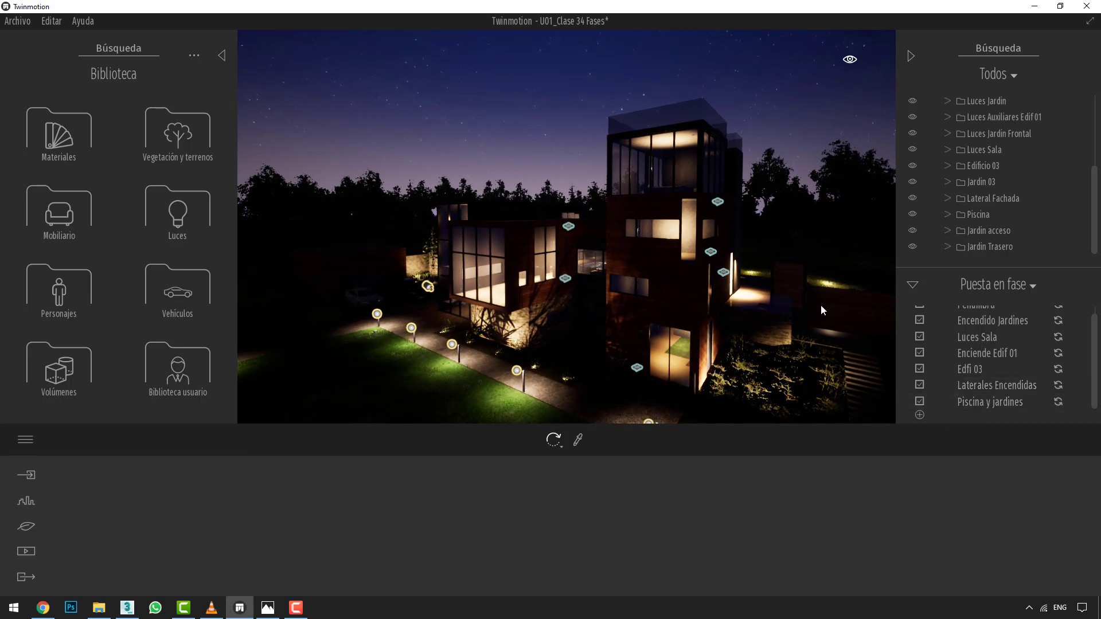
{"action": "mouse_move", "coordinate": [848, 62]}
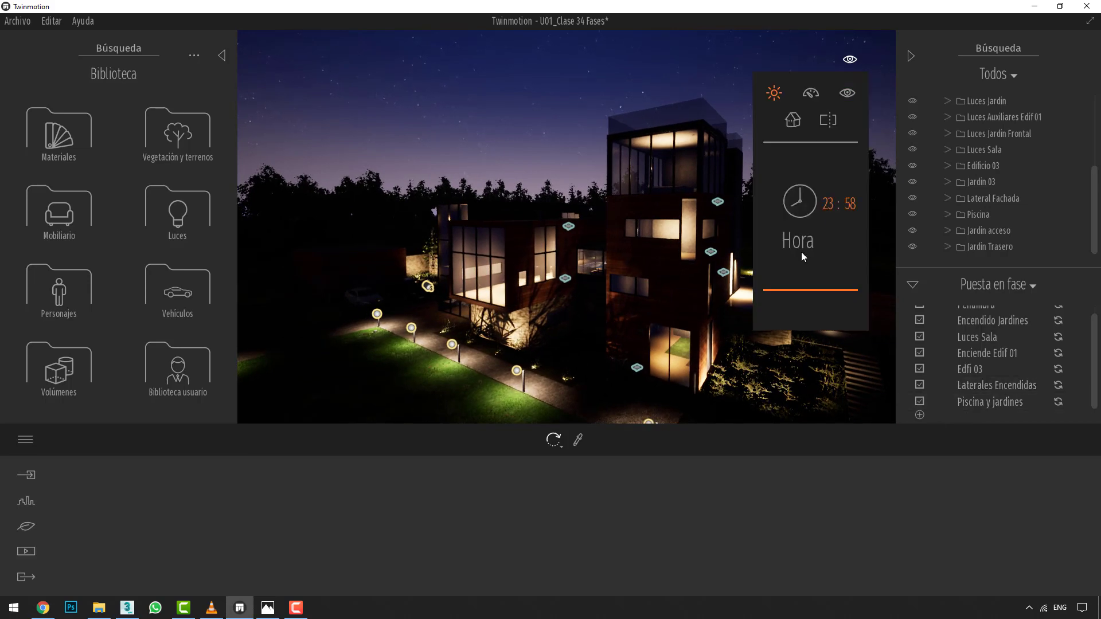
{"action": "left_click", "coordinate": [801, 284]}
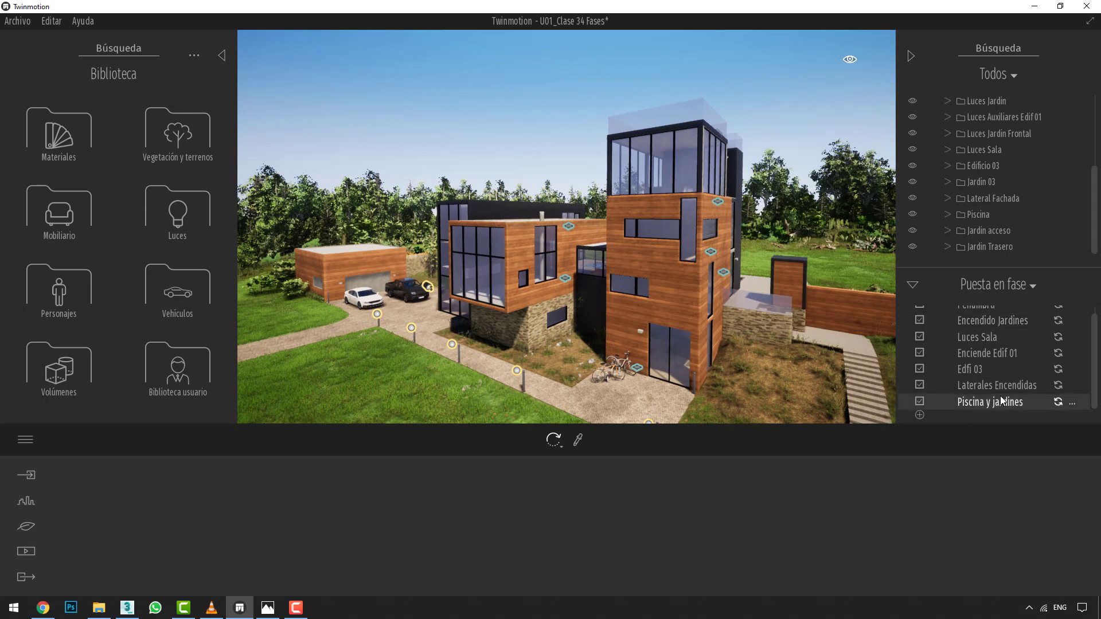
Step: Save the daylight scene as a new phase and name it Dia
{"action": "left_click", "coordinate": [920, 414]}
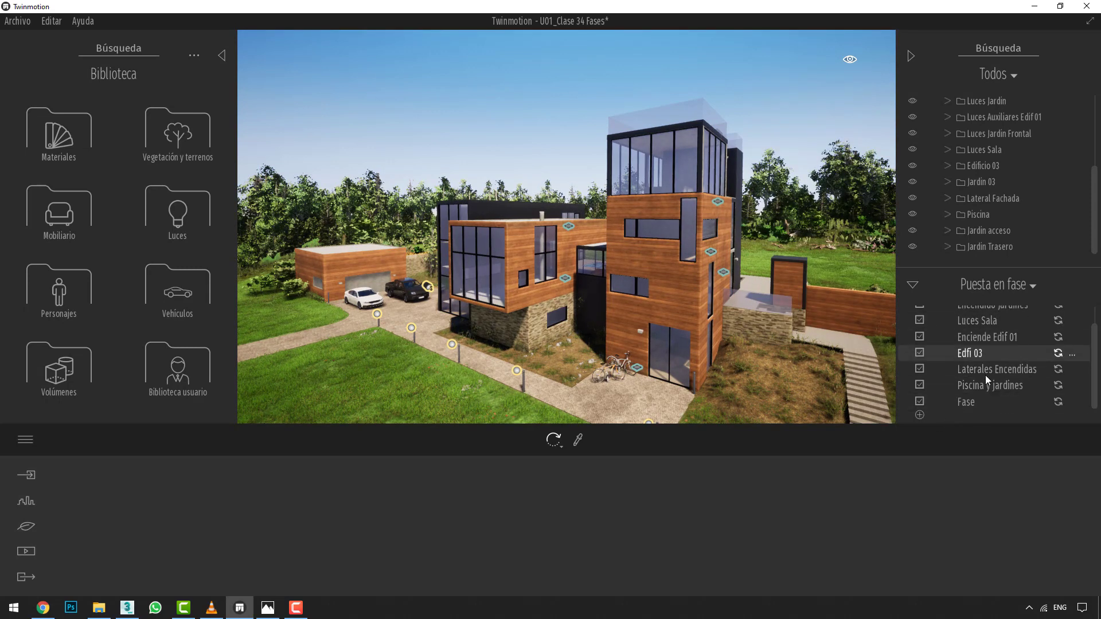
{"action": "right_click", "coordinate": [992, 406]}
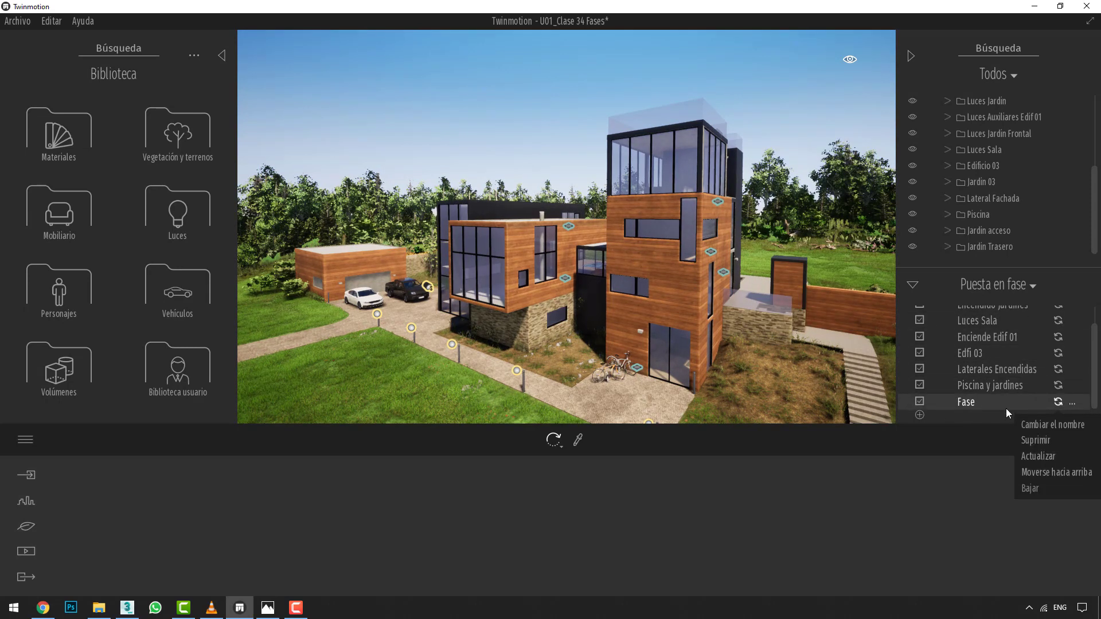
{"action": "left_click", "coordinate": [1033, 427]}
{"action": "type", "text": "Dia"}
{"action": "key", "text": "Return"}
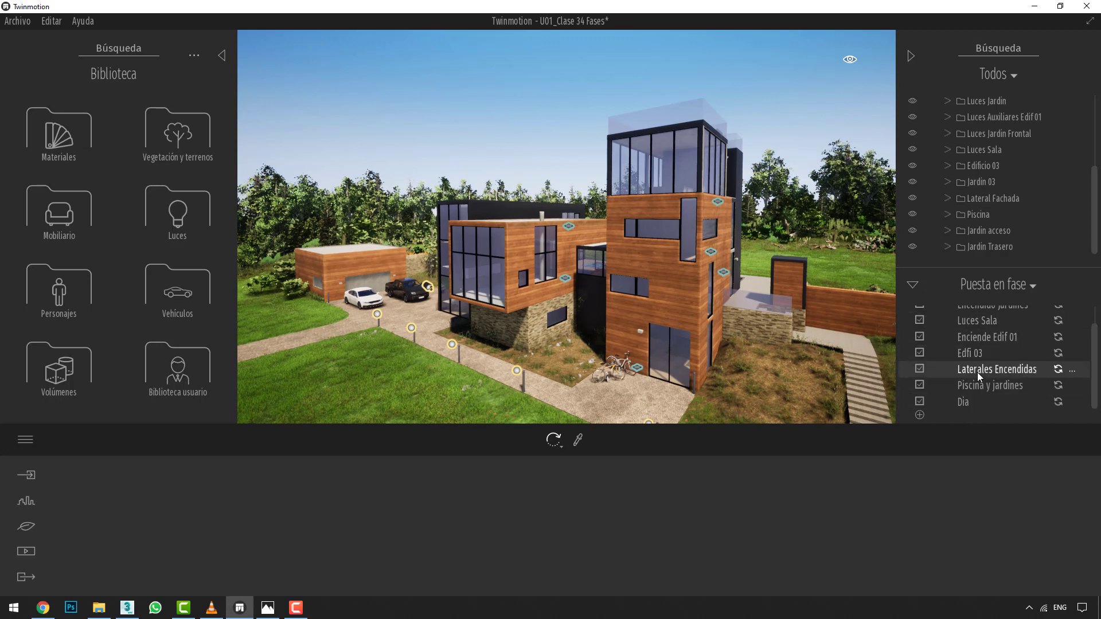
{"action": "scroll", "coordinate": [977, 370], "scroll_direction": "up", "scroll_amount": 1}
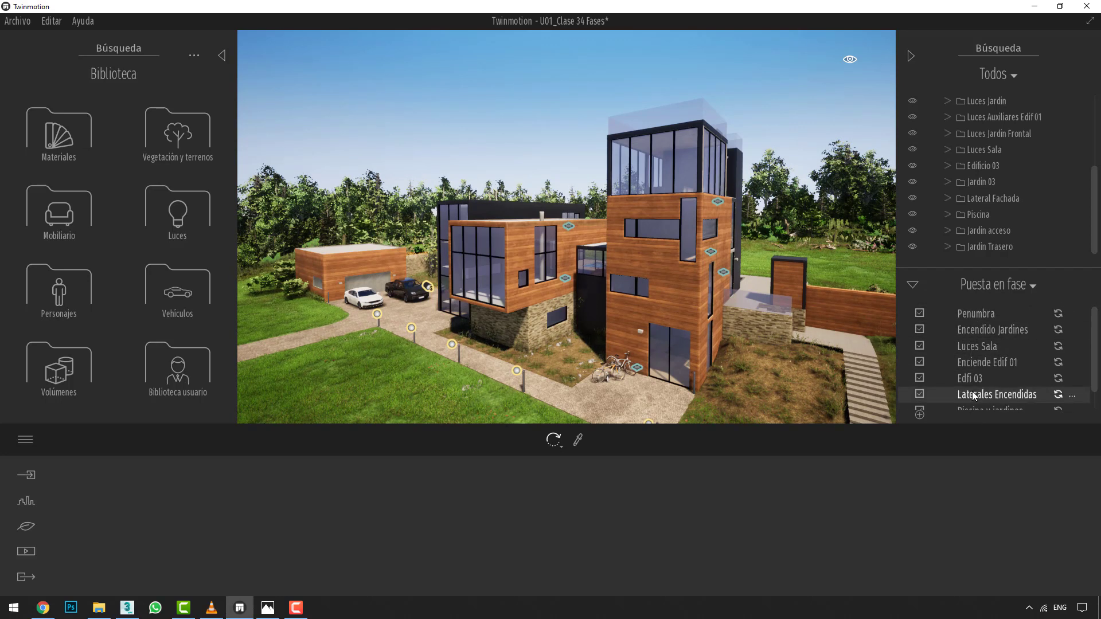
{"action": "scroll", "coordinate": [972, 390], "scroll_direction": "down", "scroll_amount": 1}
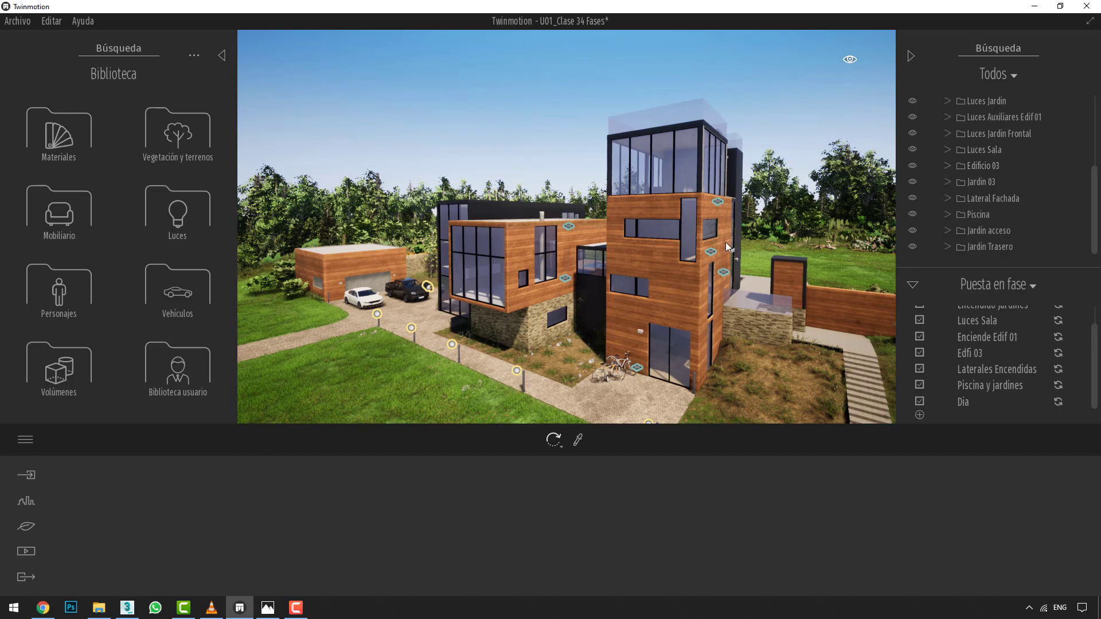
Step: Place four Truck02 vehicles from the Diversos vehicle library on the lawn and path in front of the house
{"action": "scroll", "coordinate": [724, 242], "scroll_direction": "down", "scroll_amount": 5}
{"action": "left_click_drag", "start_coordinate": [516, 235], "coordinate": [600, 235]}
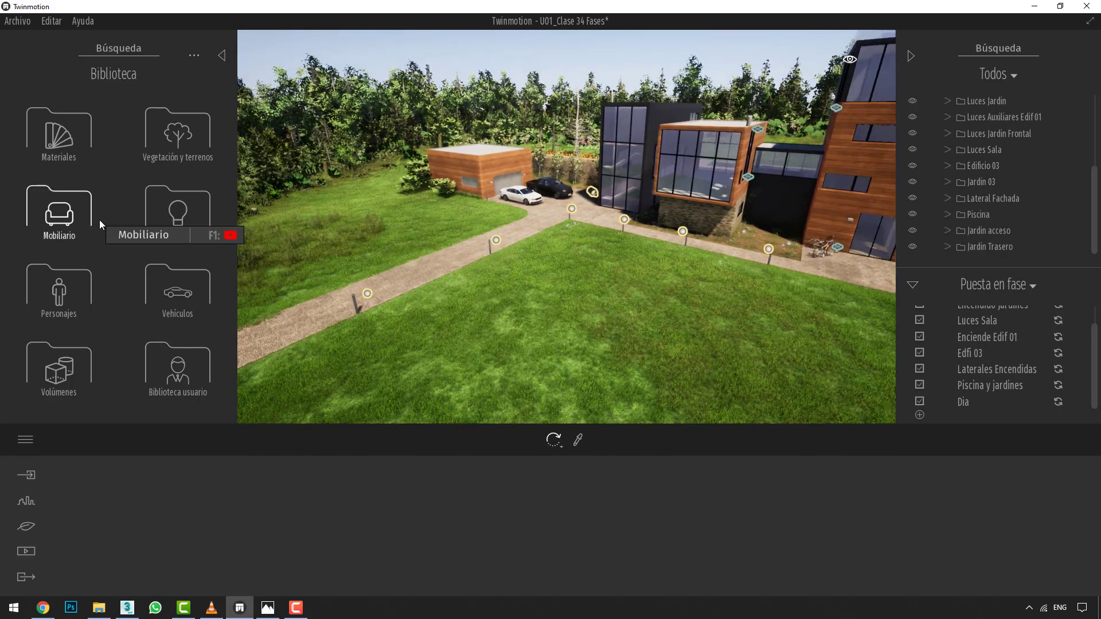
{"action": "left_click", "coordinate": [176, 294]}
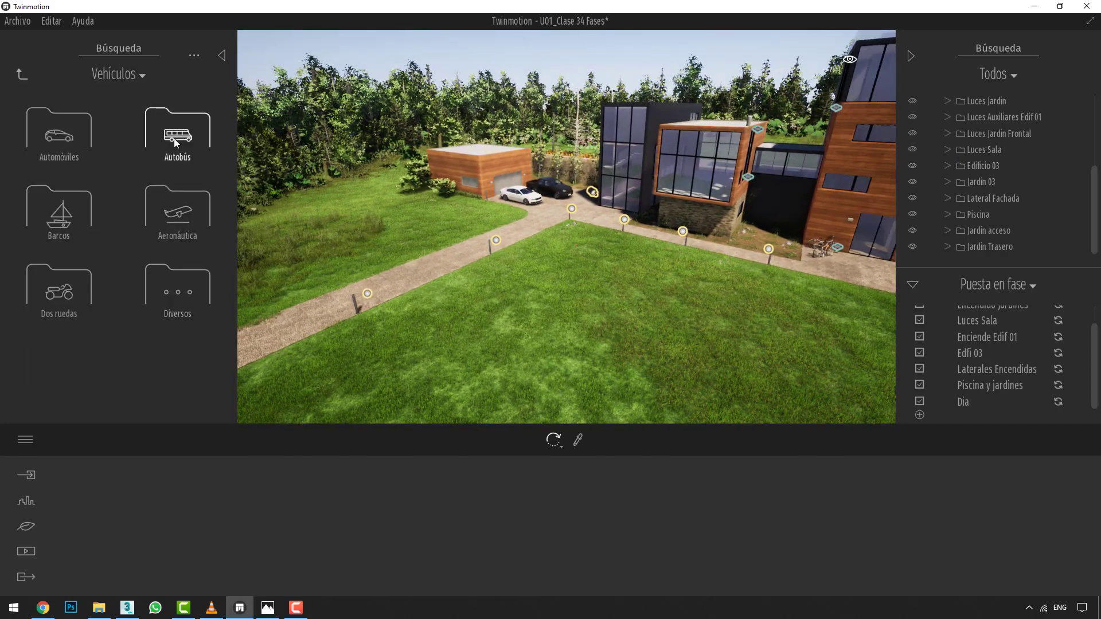
{"action": "left_click", "coordinate": [174, 295]}
{"action": "scroll", "coordinate": [104, 196], "scroll_direction": "down", "scroll_amount": 2}
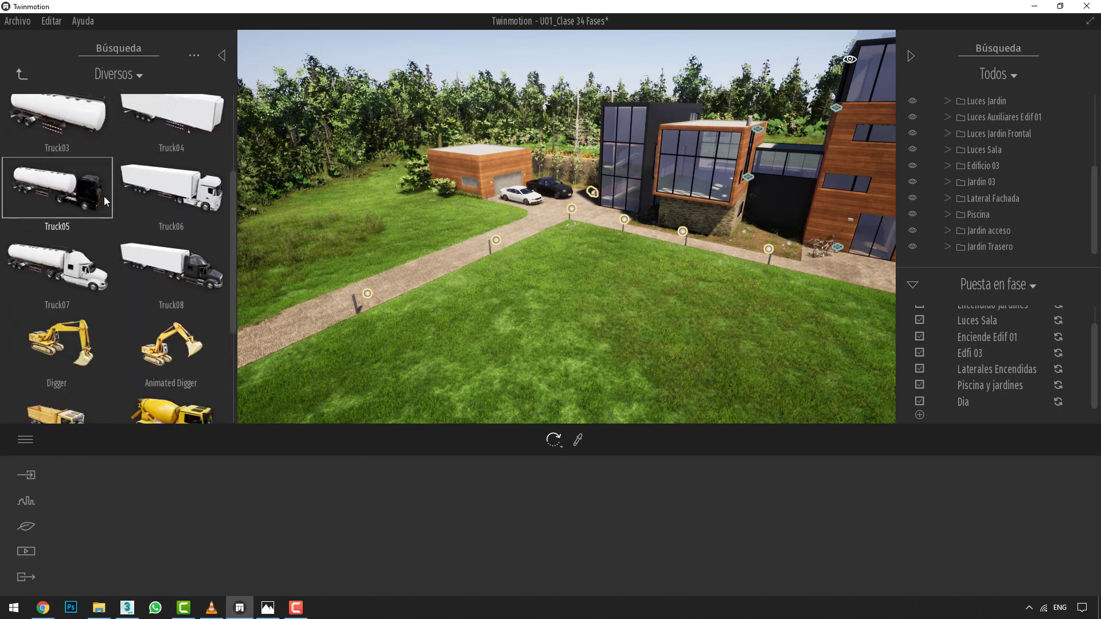
{"action": "scroll", "coordinate": [108, 211], "scroll_direction": "up", "scroll_amount": 2}
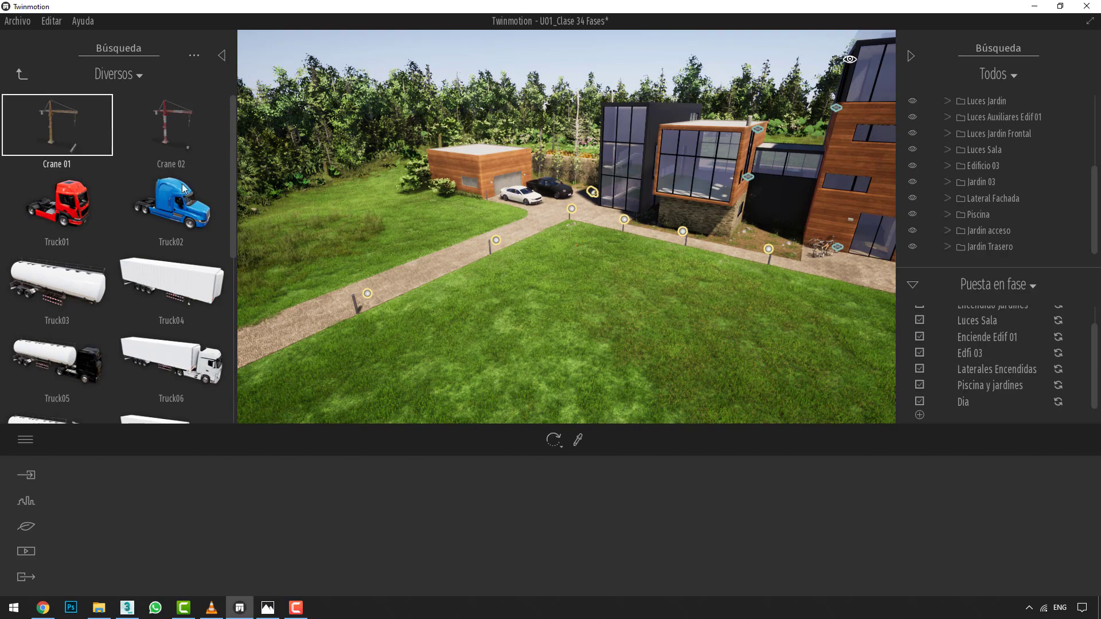
{"action": "left_click_drag", "start_coordinate": [58, 125], "coordinate": [167, 269]}
{"action": "left_click_drag", "start_coordinate": [172, 203], "coordinate": [625, 312]}
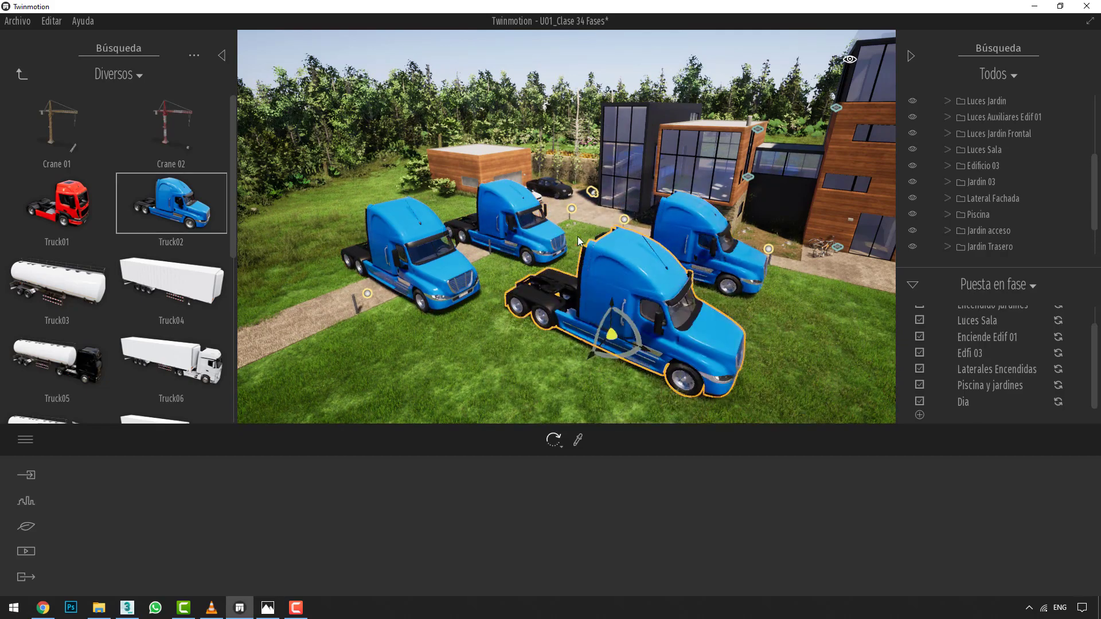
Step: Rename the Dia phase as Sin camiones
{"action": "scroll", "coordinate": [608, 321], "scroll_direction": "up", "scroll_amount": 5}
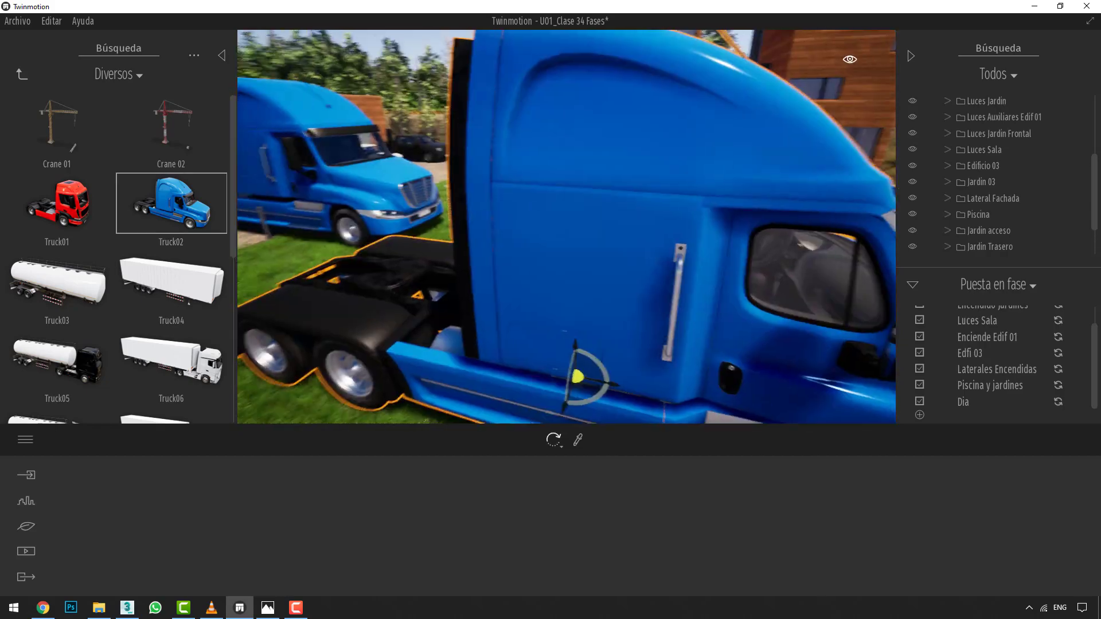
{"action": "scroll", "coordinate": [608, 322], "scroll_direction": "down", "scroll_amount": 8}
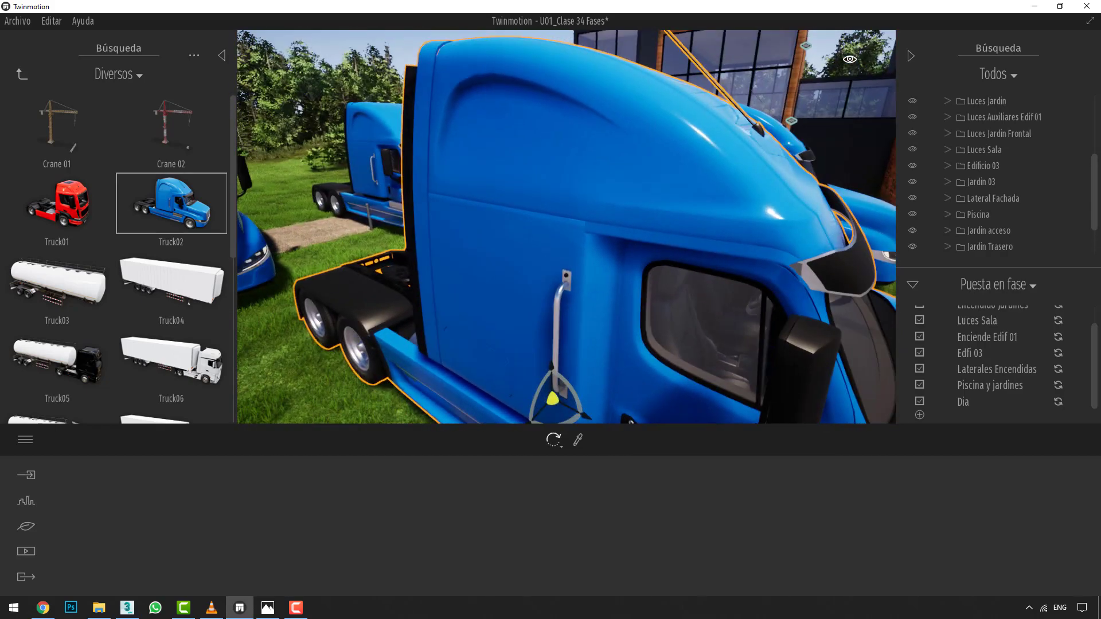
{"action": "scroll", "coordinate": [583, 226], "scroll_direction": "down", "scroll_amount": 5}
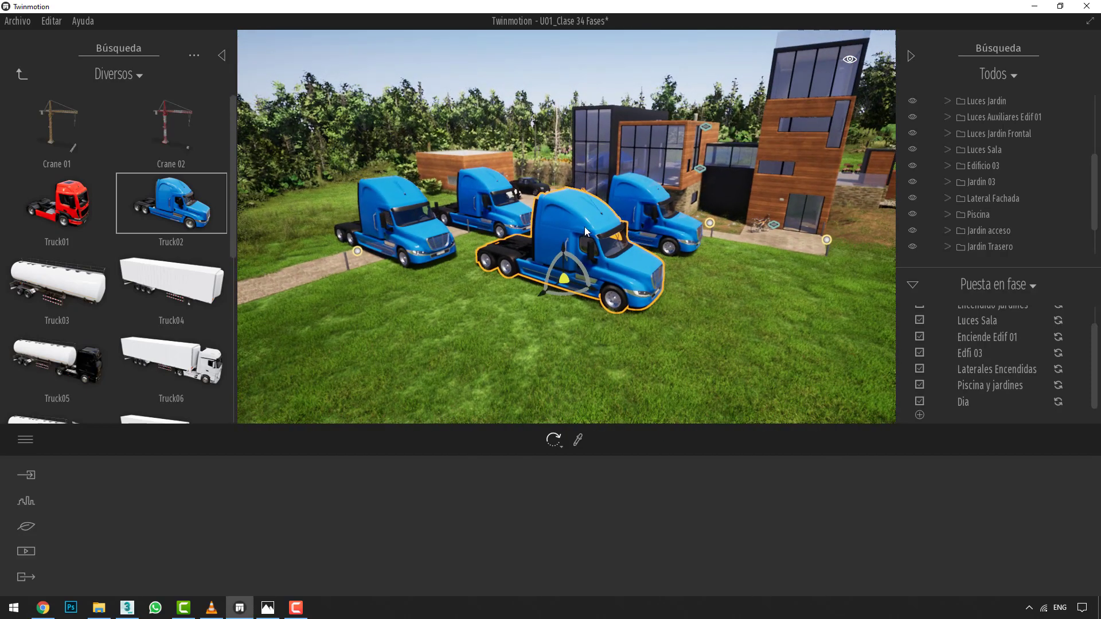
{"action": "scroll", "coordinate": [1003, 177], "scroll_direction": "down", "scroll_amount": 2}
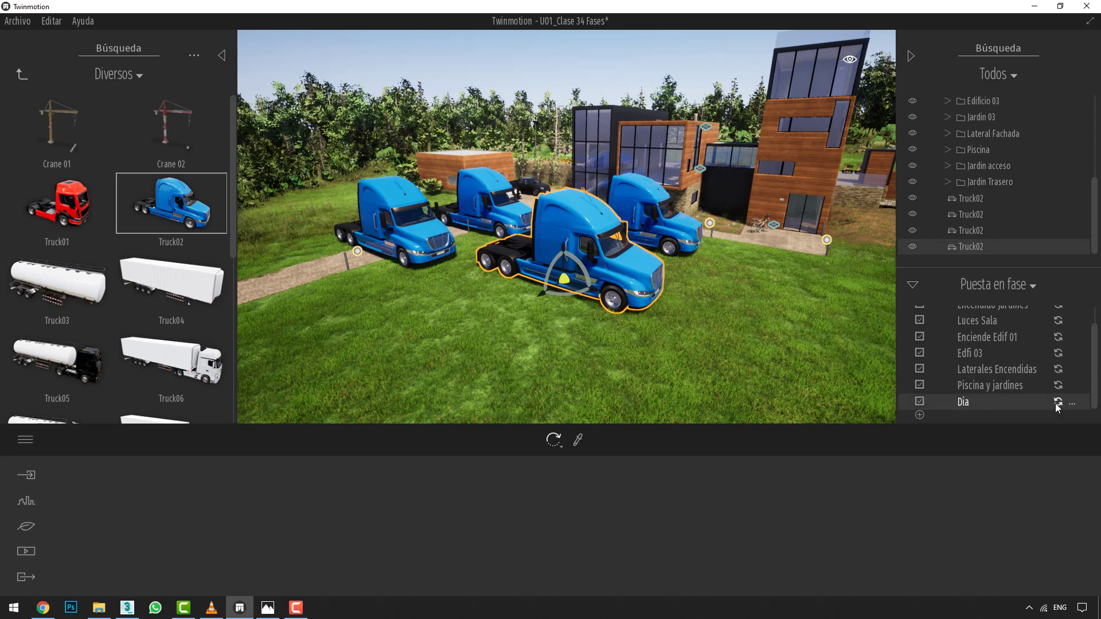
{"action": "right_click", "coordinate": [1000, 405]}
{"action": "left_click", "coordinate": [1029, 426]}
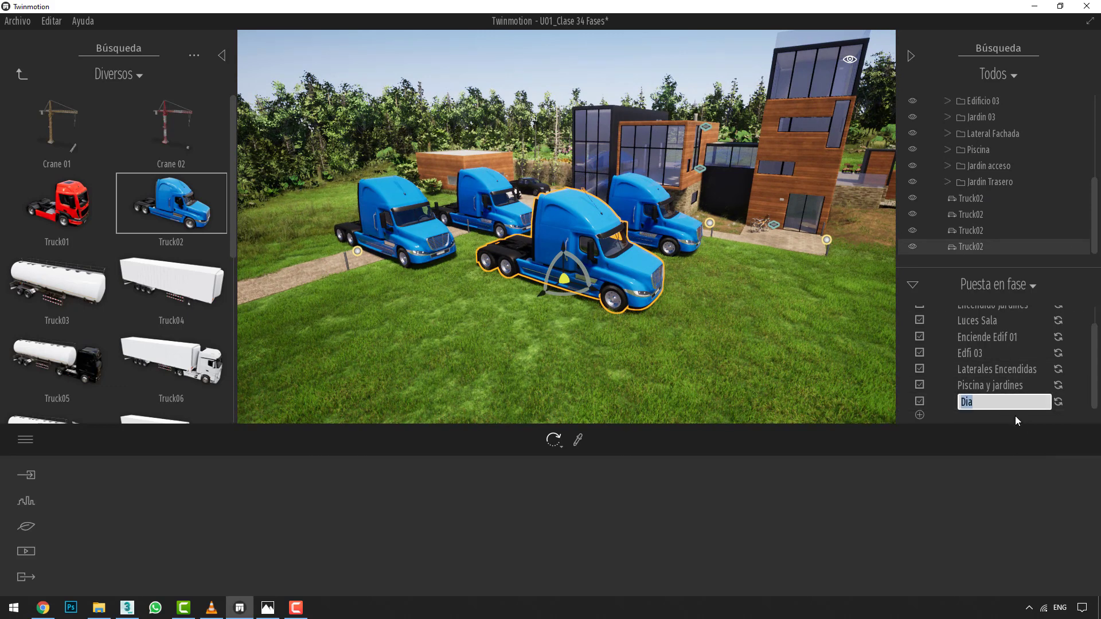
{"action": "type", "text": "Sin ca"}
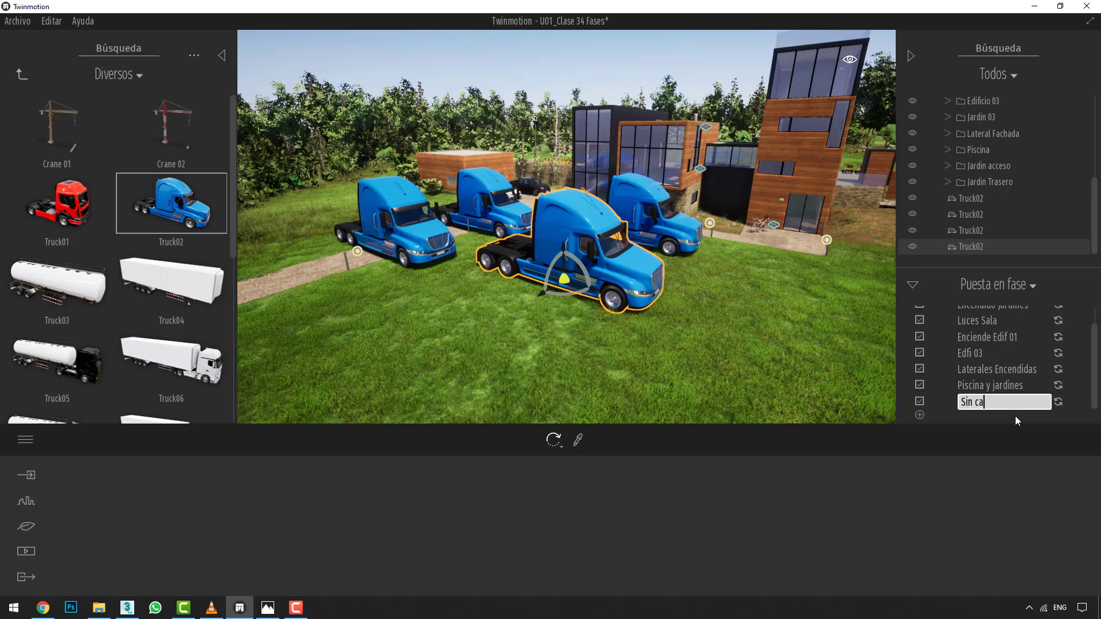
{"action": "type", "text": "miones"}
{"action": "key", "text": "Return"}
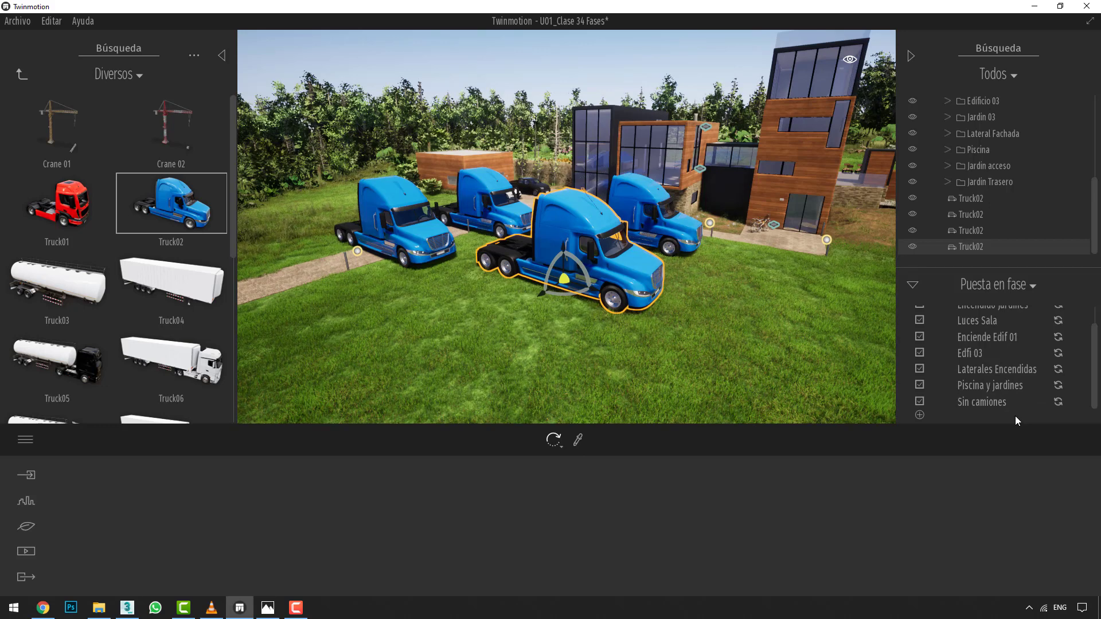
Step: Hide the four Truck02 objects and update the Sin camiones phase with this state
{"action": "left_click", "coordinate": [912, 198]}
{"action": "left_click", "coordinate": [912, 214]}
{"action": "left_click", "coordinate": [912, 230]}
{"action": "left_click", "coordinate": [912, 246]}
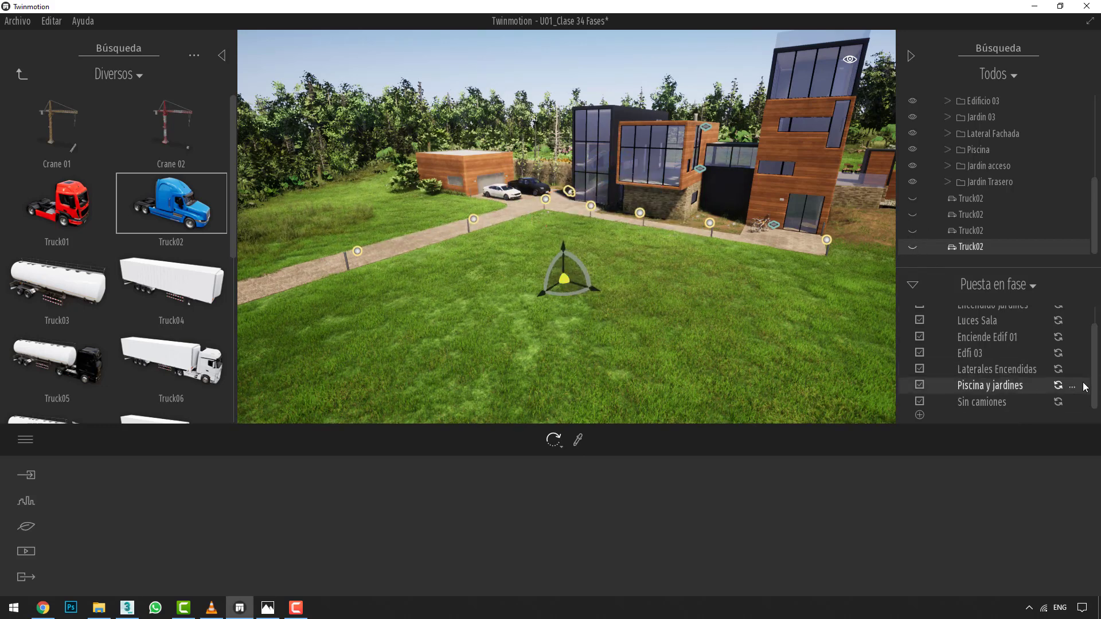
{"action": "left_click", "coordinate": [1058, 402]}
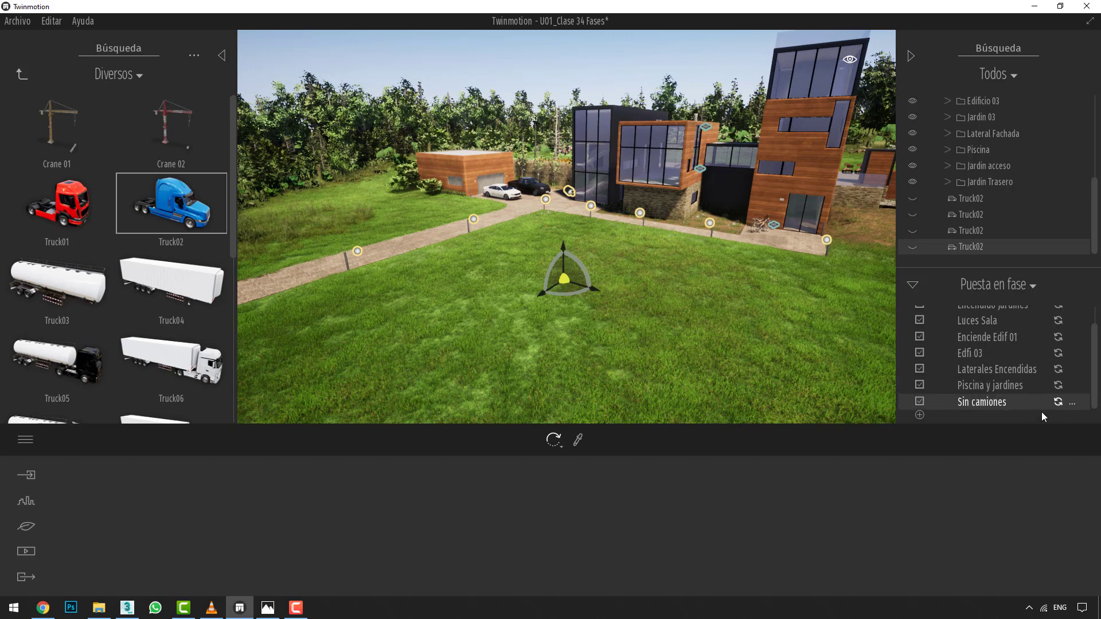
Step: Compare the truck visibility by switching between the Piscina y jardines and Sin camiones phases, ending on Piscina y jardines
{"action": "left_click", "coordinate": [975, 383]}
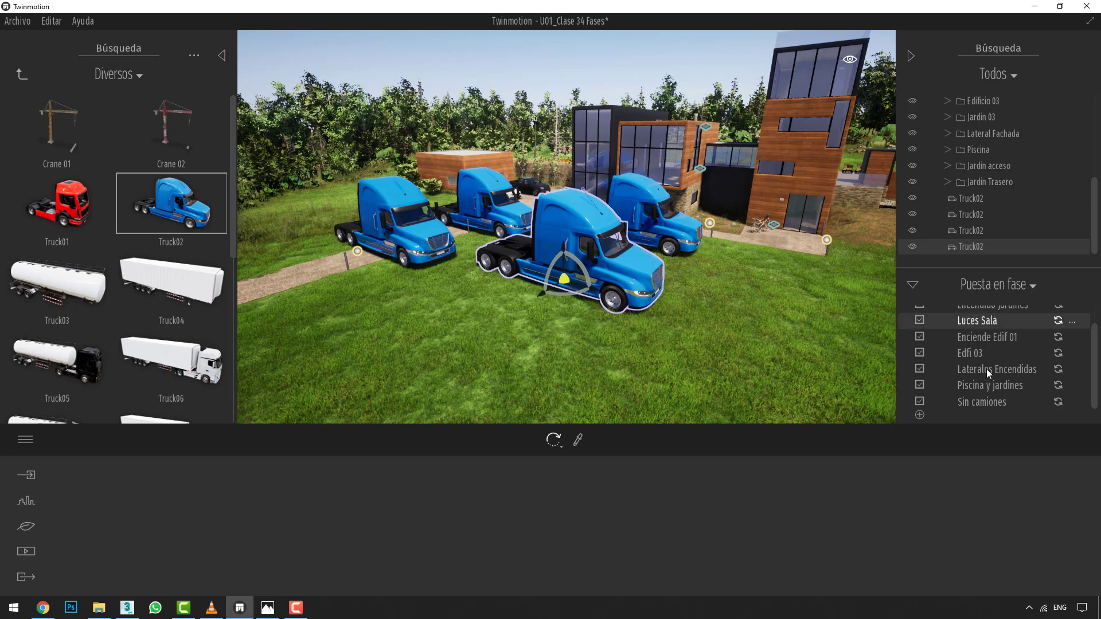
{"action": "left_click", "coordinate": [986, 405]}
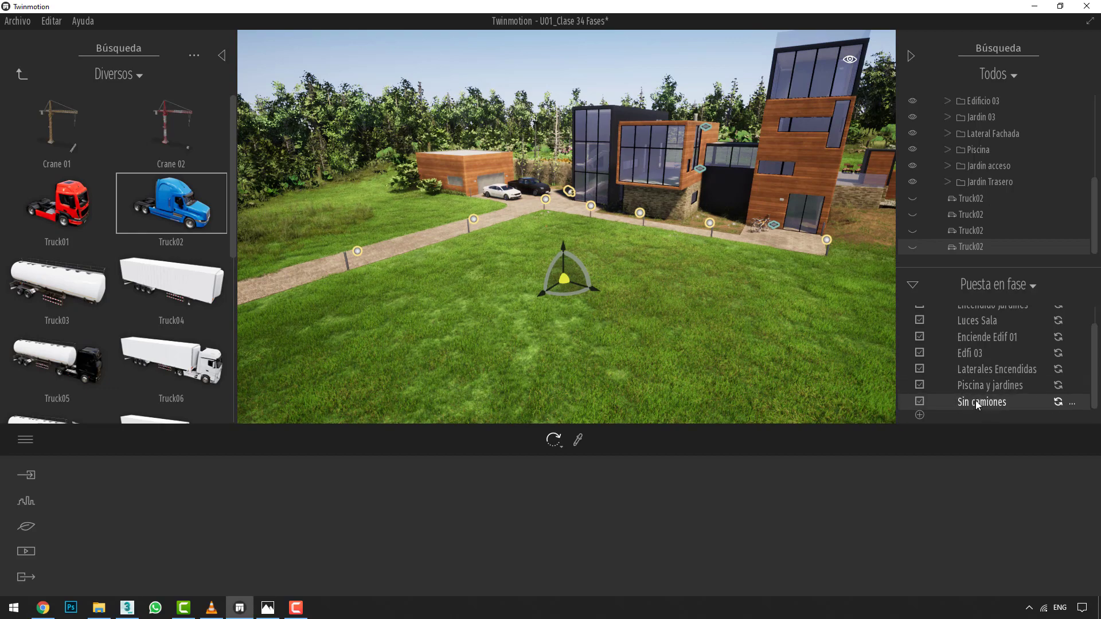
{"action": "left_click", "coordinate": [975, 384]}
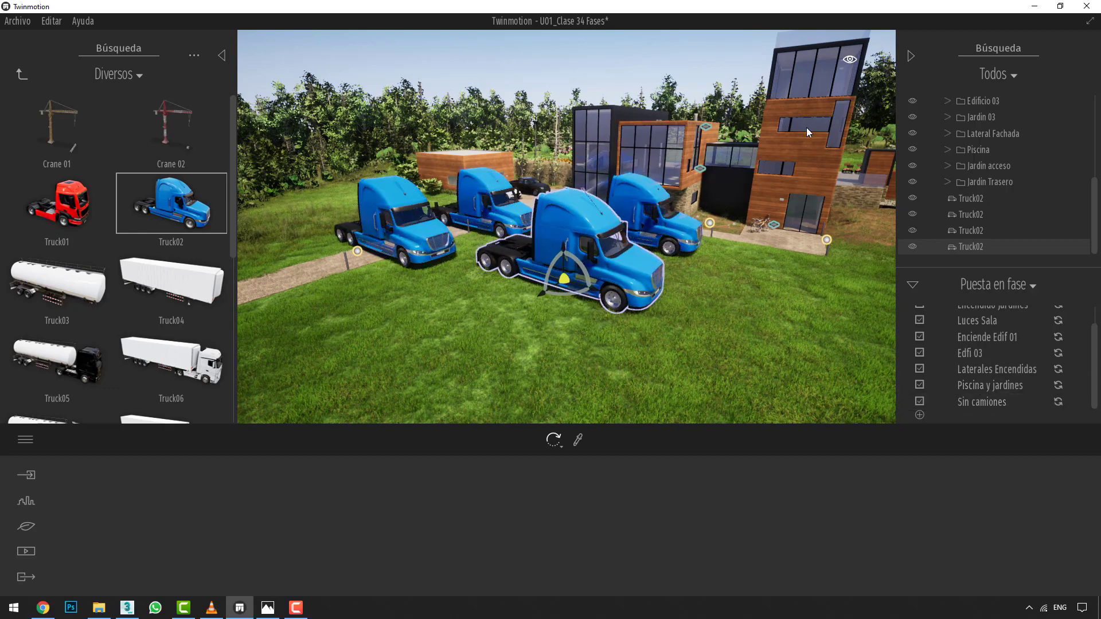
{"action": "left_click_drag", "start_coordinate": [725, 162], "coordinate": [720, 167]}
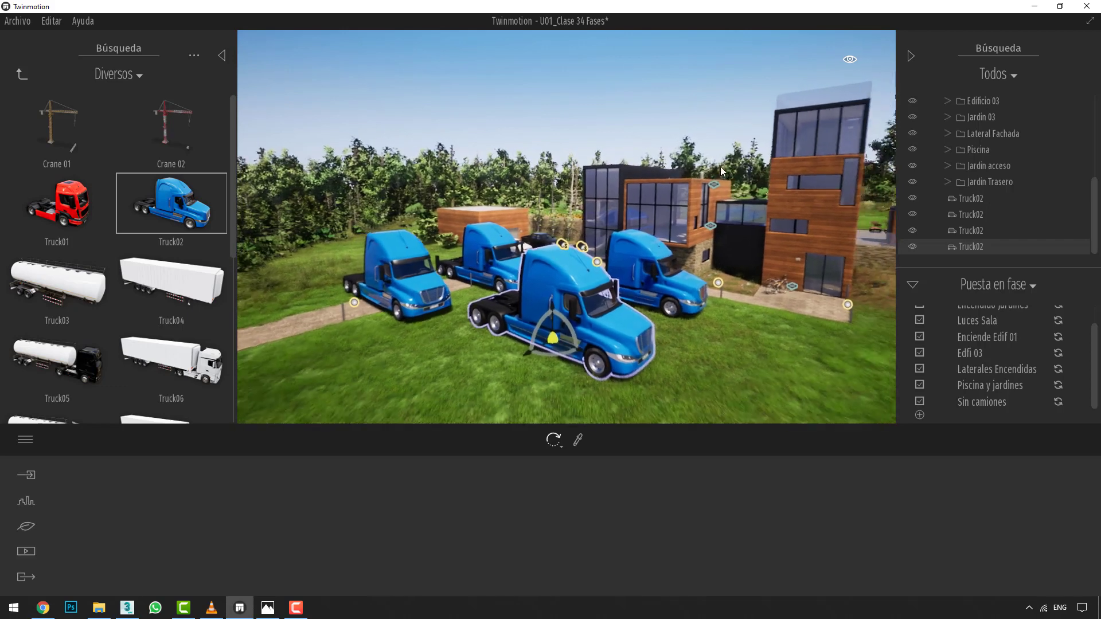
{"action": "scroll", "coordinate": [969, 206], "scroll_direction": "up", "scroll_amount": 3}
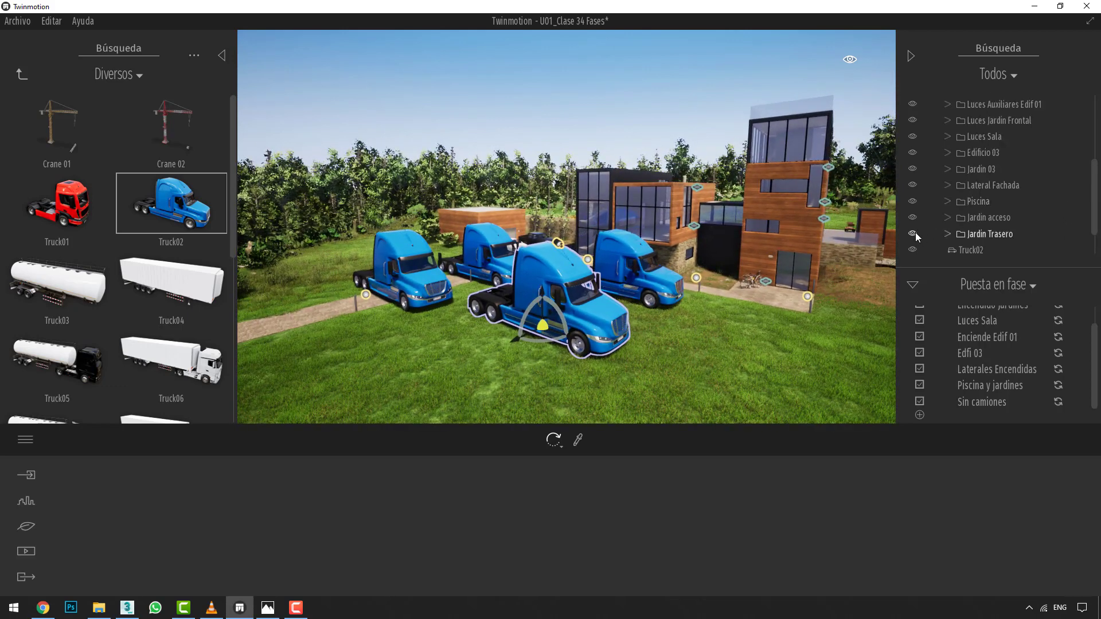
Step: Hide the four Truck02 objects in the scene, and make all four visible again
{"action": "scroll", "coordinate": [939, 187], "scroll_direction": "down", "scroll_amount": 3}
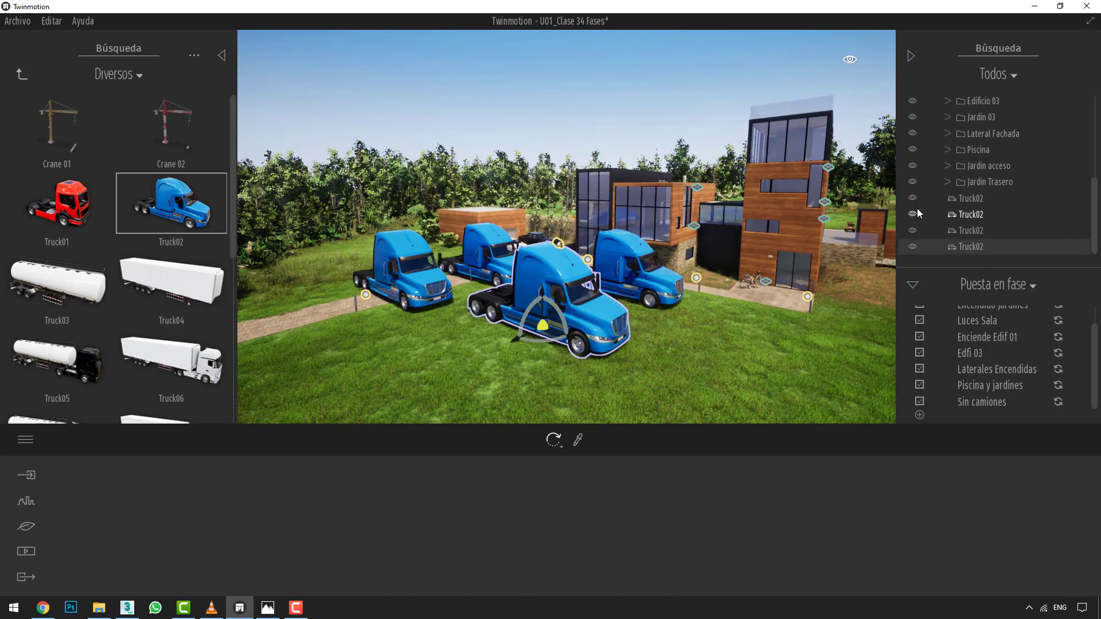
{"action": "left_click", "coordinate": [914, 202]}
{"action": "left_click", "coordinate": [912, 214]}
{"action": "left_click", "coordinate": [912, 230]}
{"action": "left_click", "coordinate": [912, 247]}
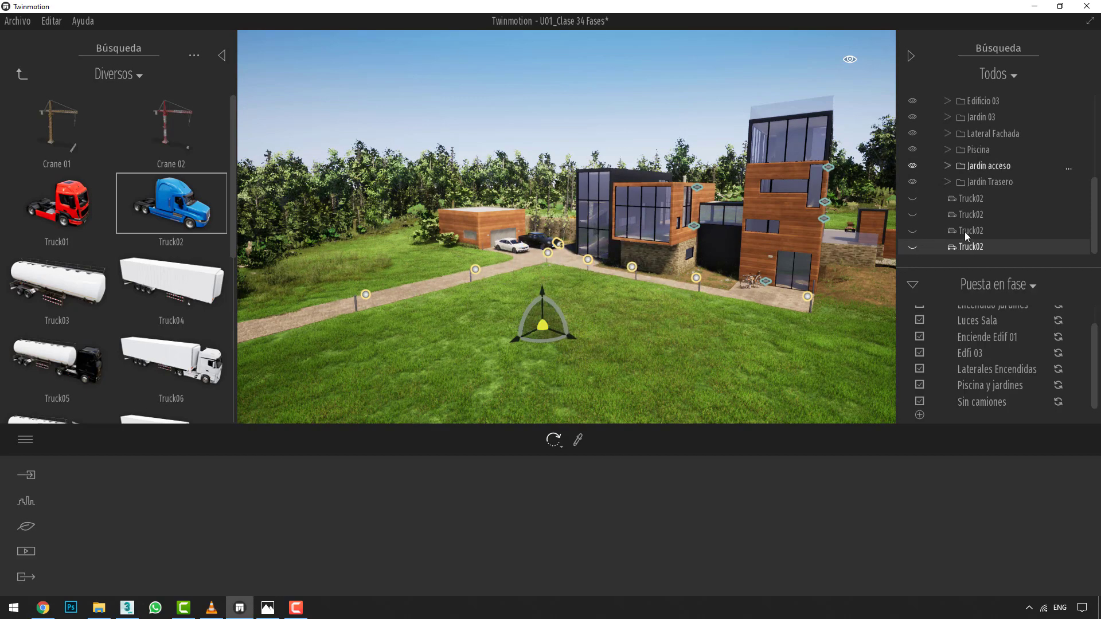
{"action": "left_click", "coordinate": [912, 246]}
{"action": "left_click", "coordinate": [912, 230]}
{"action": "left_click", "coordinate": [913, 213]}
{"action": "left_click", "coordinate": [912, 198]}
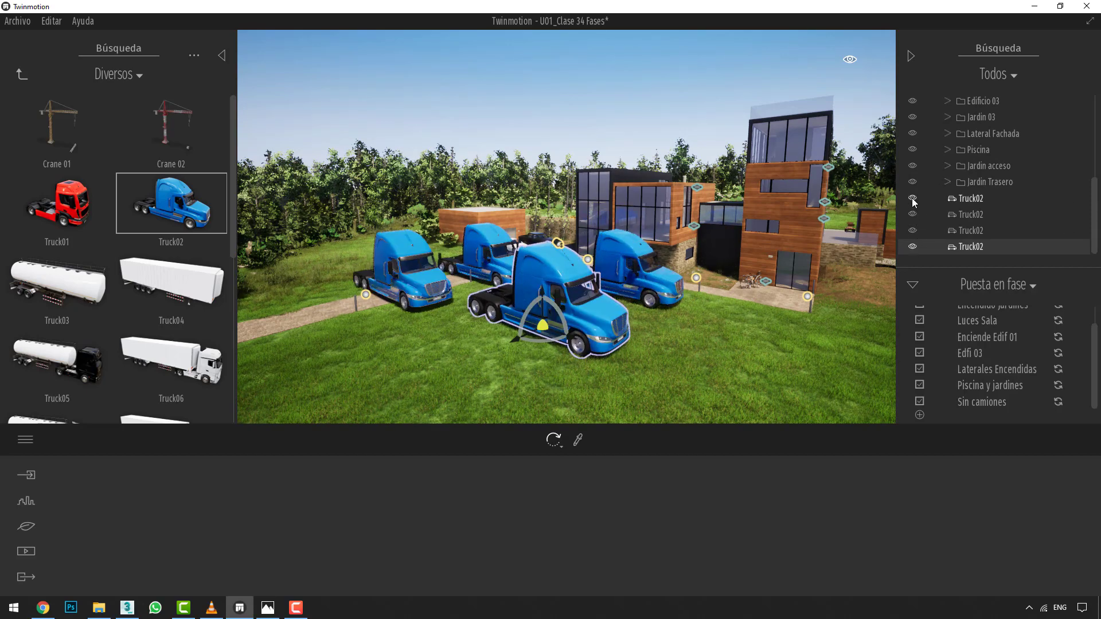
Step: Place a Vixen left sofa and a Vixen 2 seater sofa from the Canapés library on the living room floor inside the house
{"action": "left_click_drag", "start_coordinate": [793, 239], "coordinate": [654, 201]}
{"action": "key", "text": "Up"}
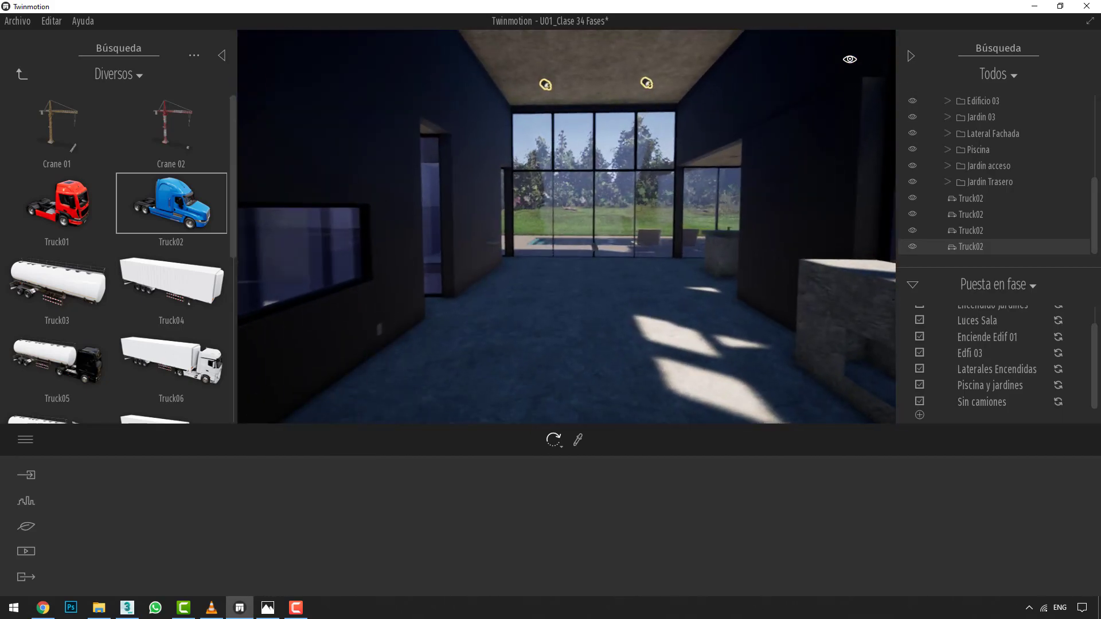
{"action": "key", "text": "Up"}
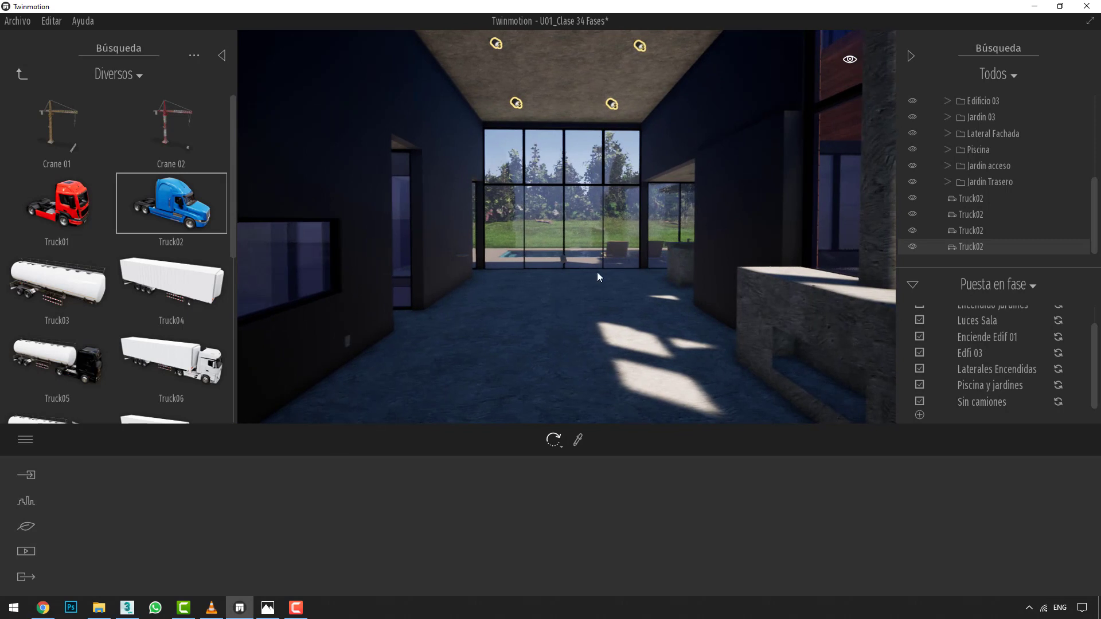
{"action": "left_click", "coordinate": [26, 76]}
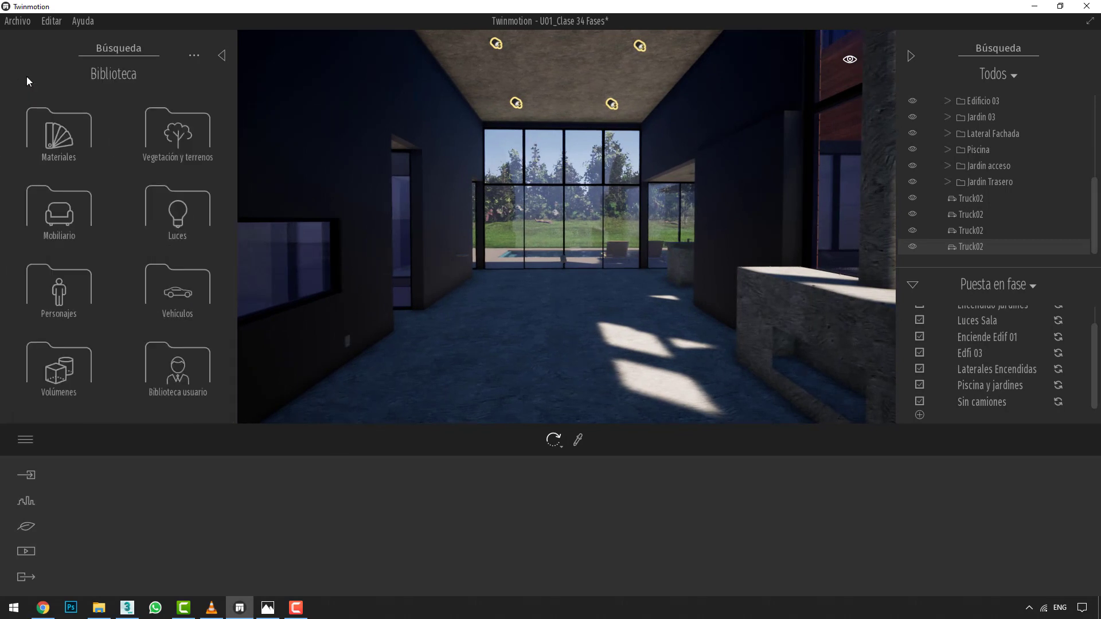
{"action": "left_click", "coordinate": [55, 209]}
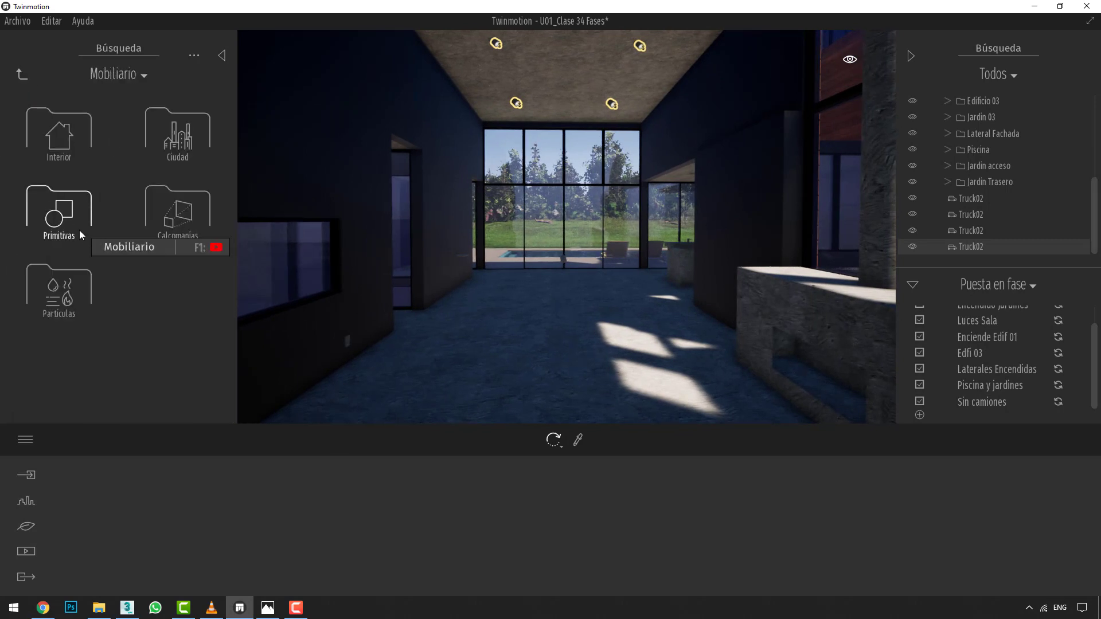
{"action": "left_click", "coordinate": [64, 143]}
{"action": "left_click", "coordinate": [69, 144]}
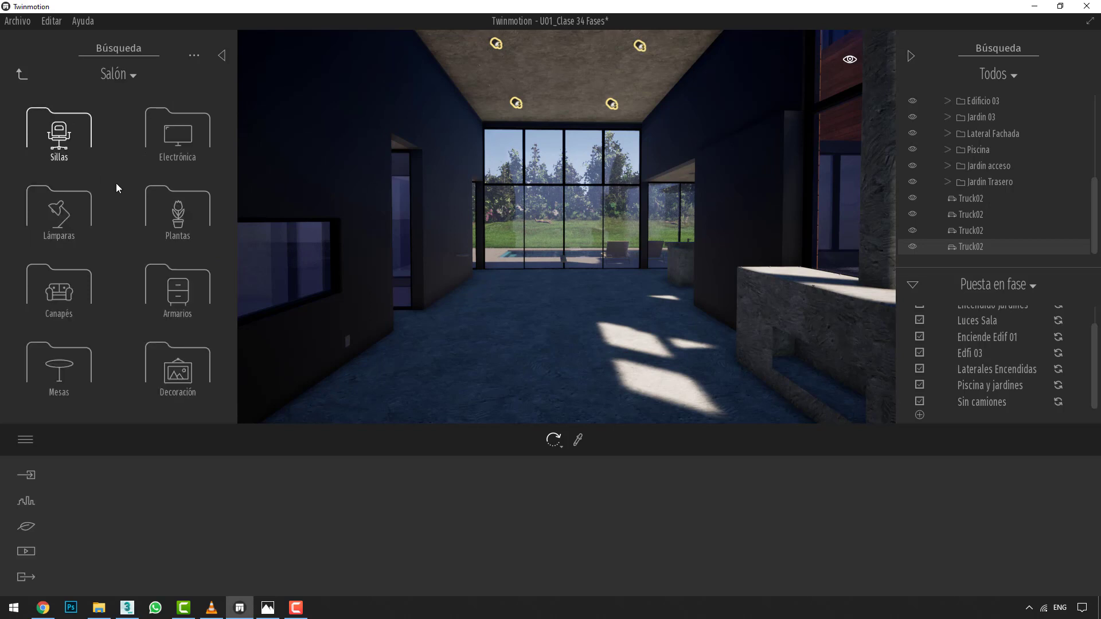
{"action": "left_click", "coordinate": [74, 305]}
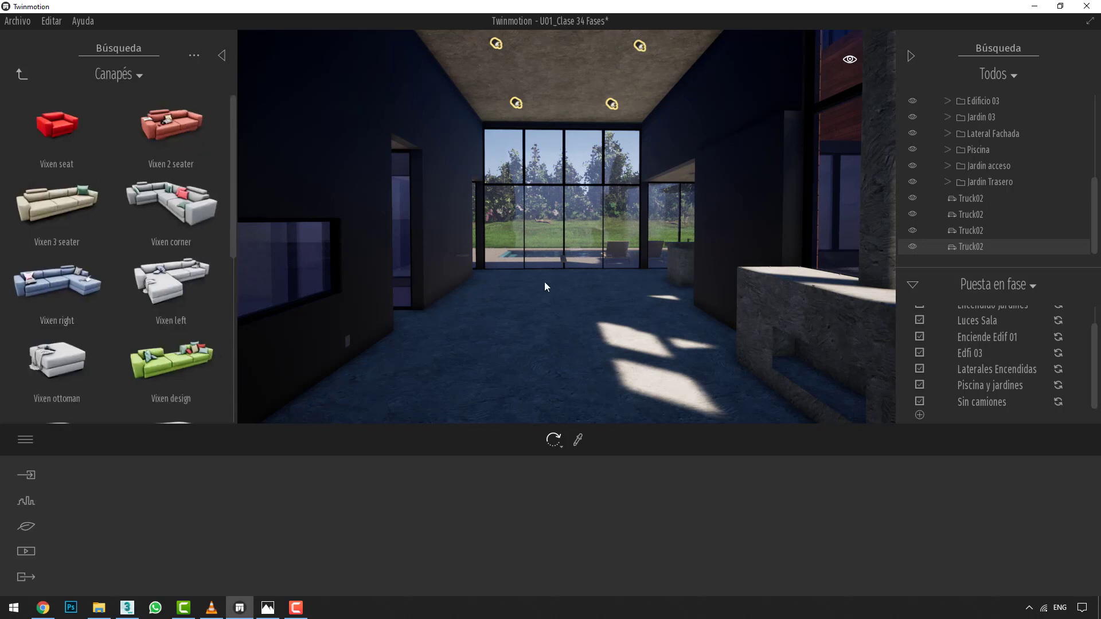
{"action": "left_click_drag", "start_coordinate": [209, 286], "coordinate": [508, 311]}
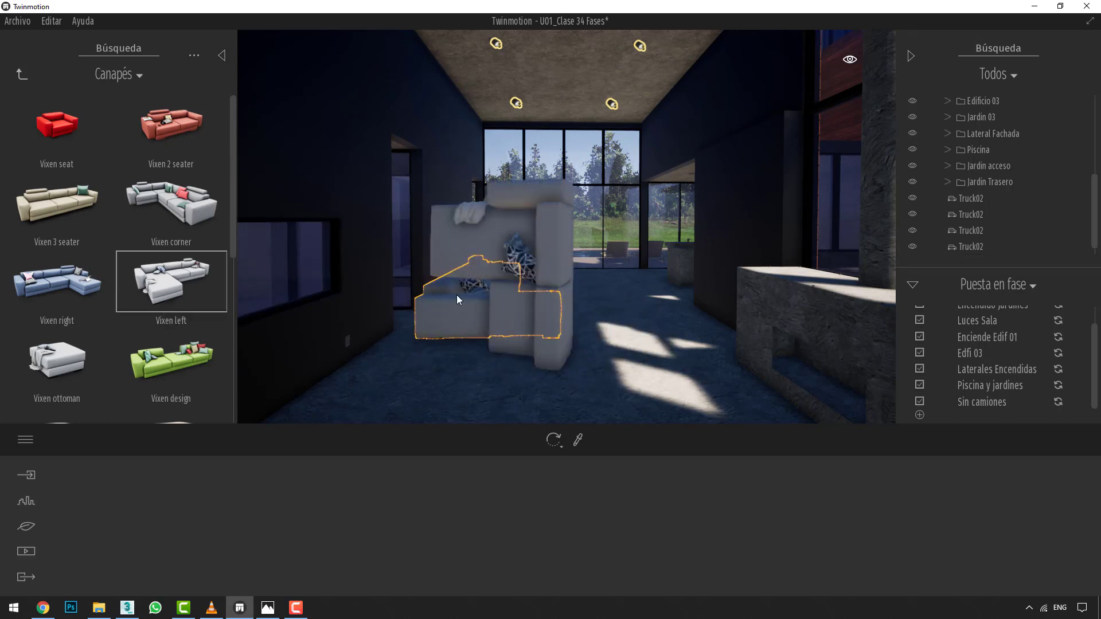
{"action": "left_click_drag", "start_coordinate": [166, 132], "coordinate": [472, 257]}
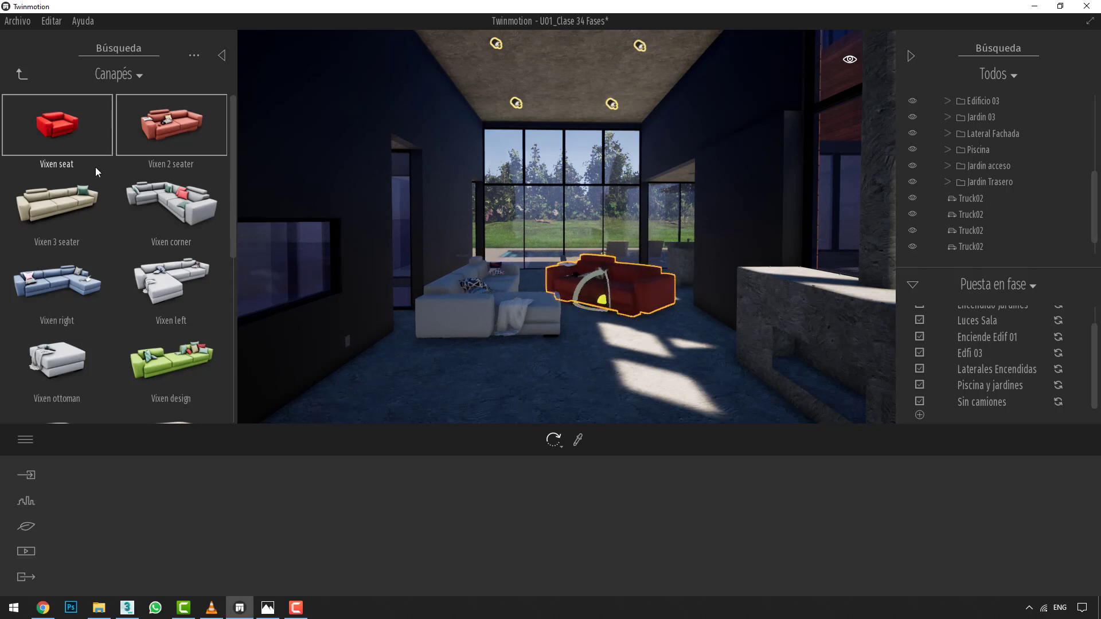
Step: Place an Expand floor lamp from the Lámparas library beside the red sofa in the living room
{"action": "left_click", "coordinate": [18, 75]}
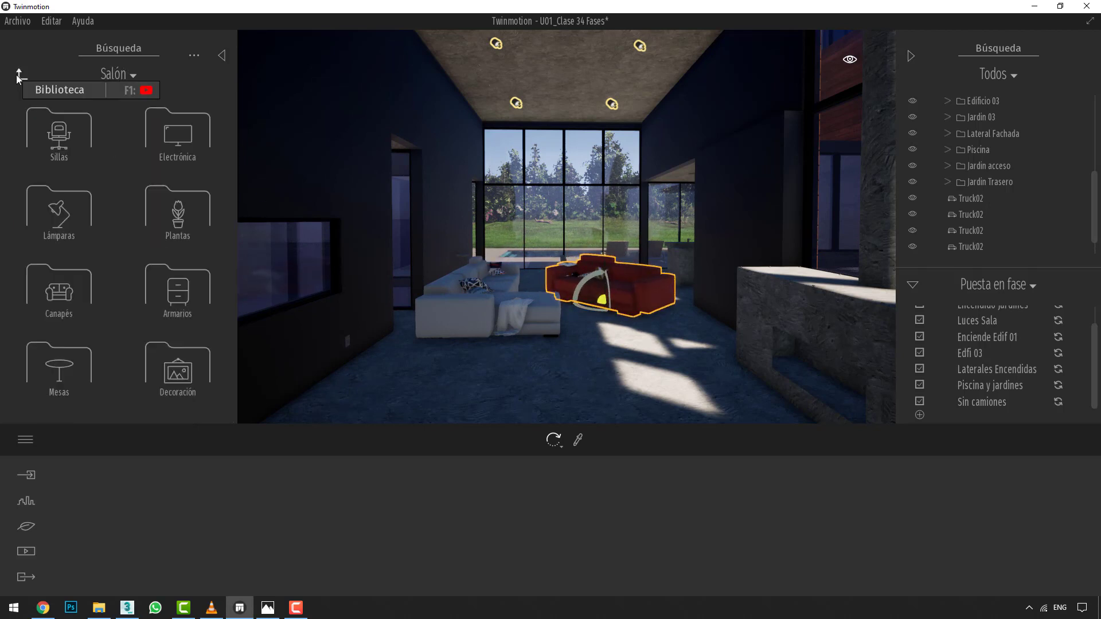
{"action": "left_click", "coordinate": [61, 209]}
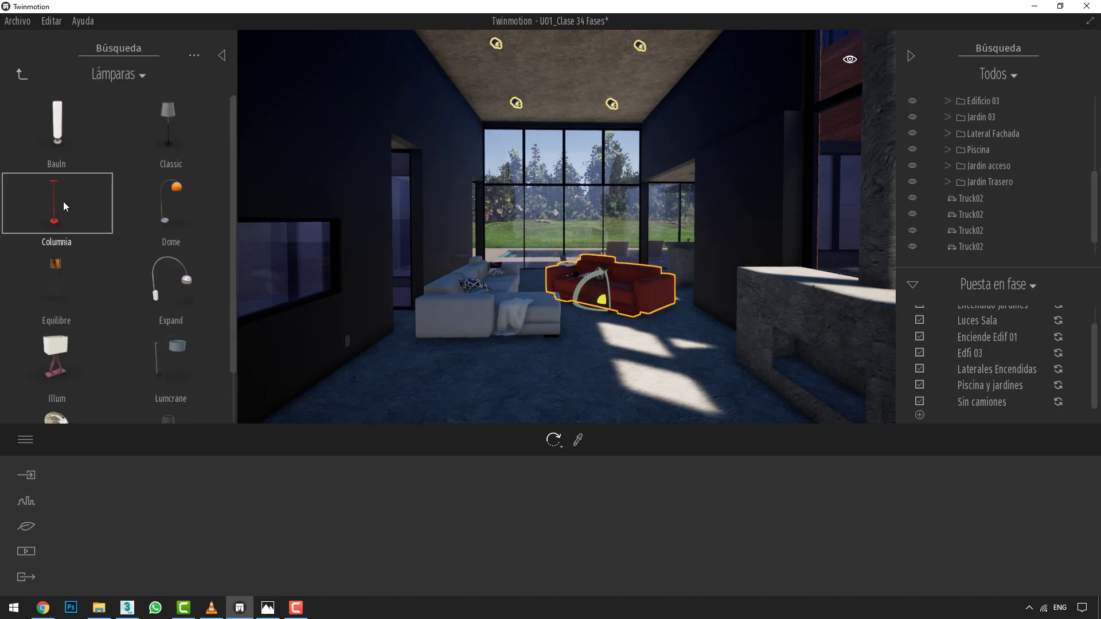
{"action": "left_click_drag", "start_coordinate": [166, 287], "coordinate": [775, 326]}
{"action": "left_click_drag", "start_coordinate": [635, 328], "coordinate": [687, 329]}
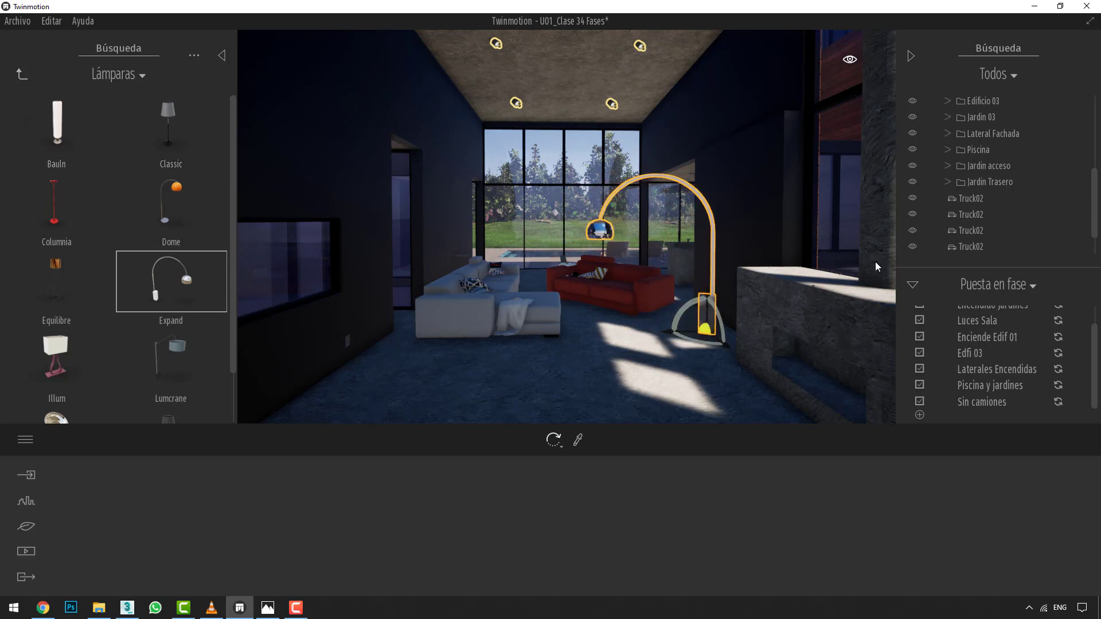
Step: Create a new phase from the furnished living room and name it Sala 01
{"action": "scroll", "coordinate": [962, 204], "scroll_direction": "down", "scroll_amount": 2}
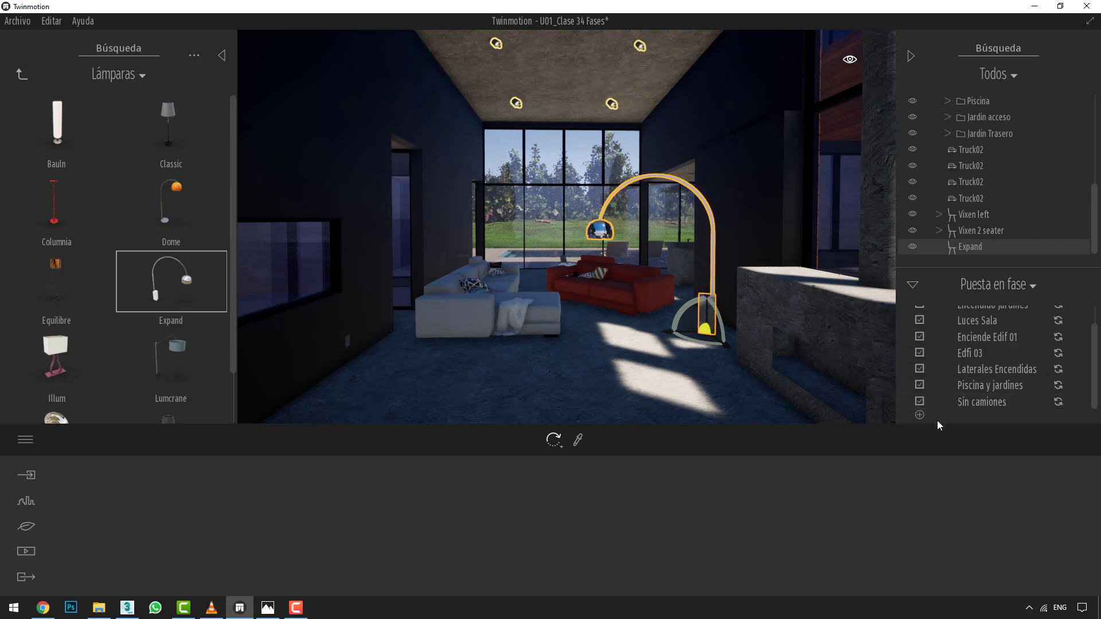
{"action": "left_click", "coordinate": [920, 415]}
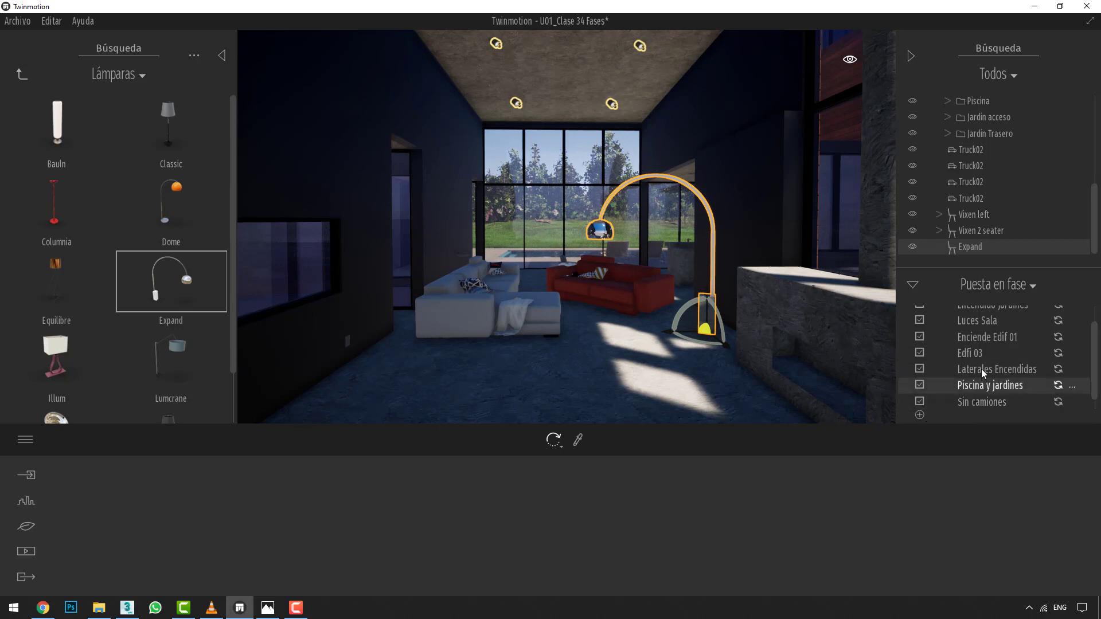
{"action": "right_click", "coordinate": [976, 404]}
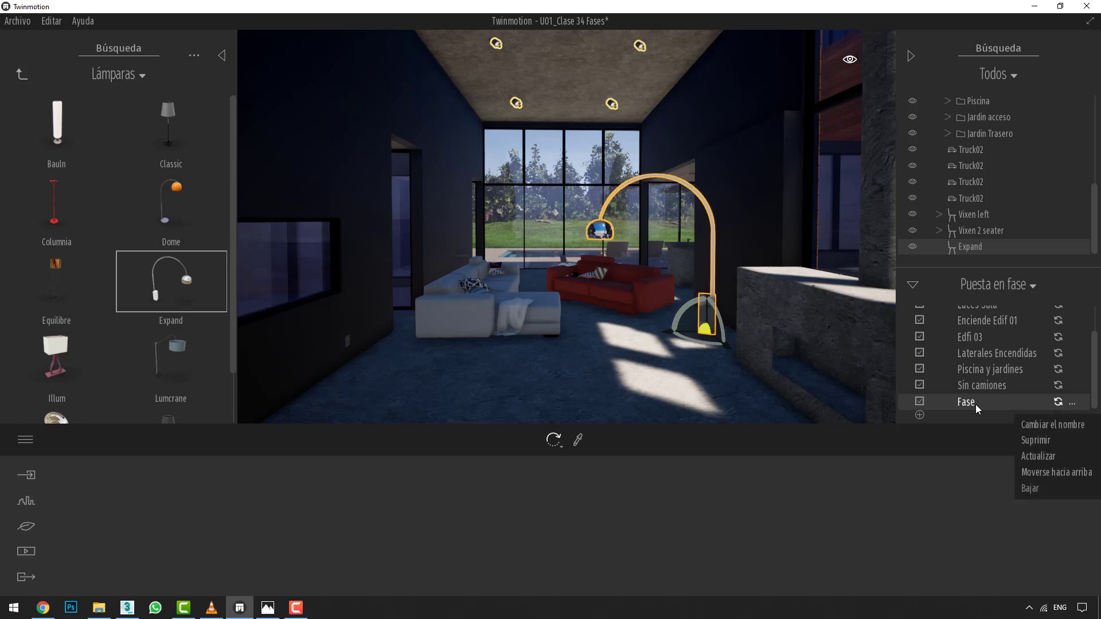
{"action": "left_click", "coordinate": [1058, 423]}
{"action": "type", "text": "Sala"}
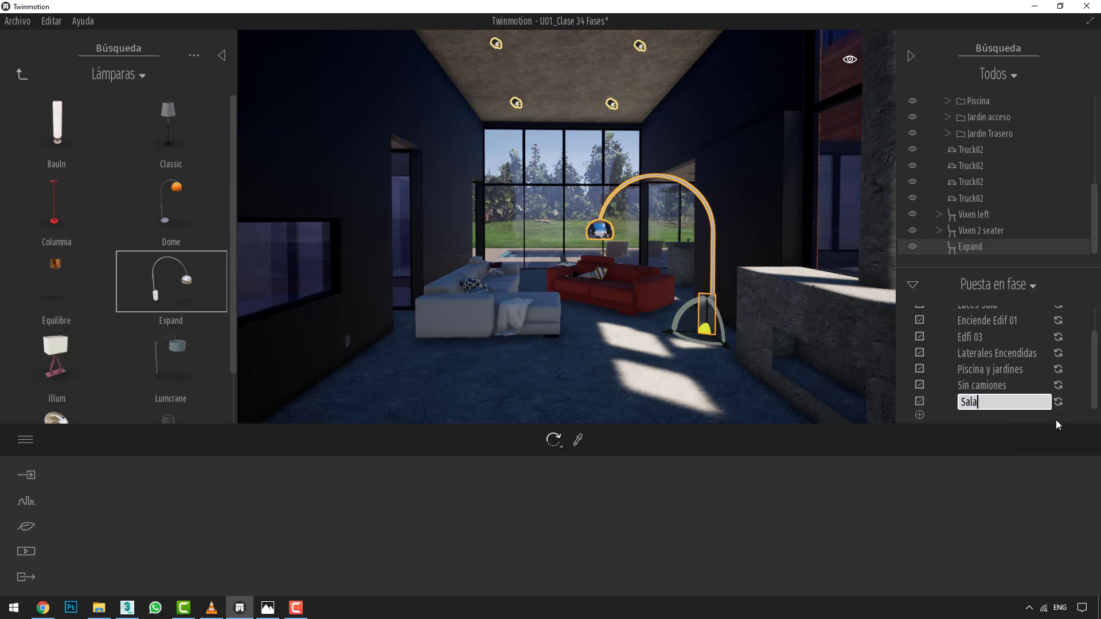
{"action": "type", "text": " 01"}
{"action": "key", "text": "Return"}
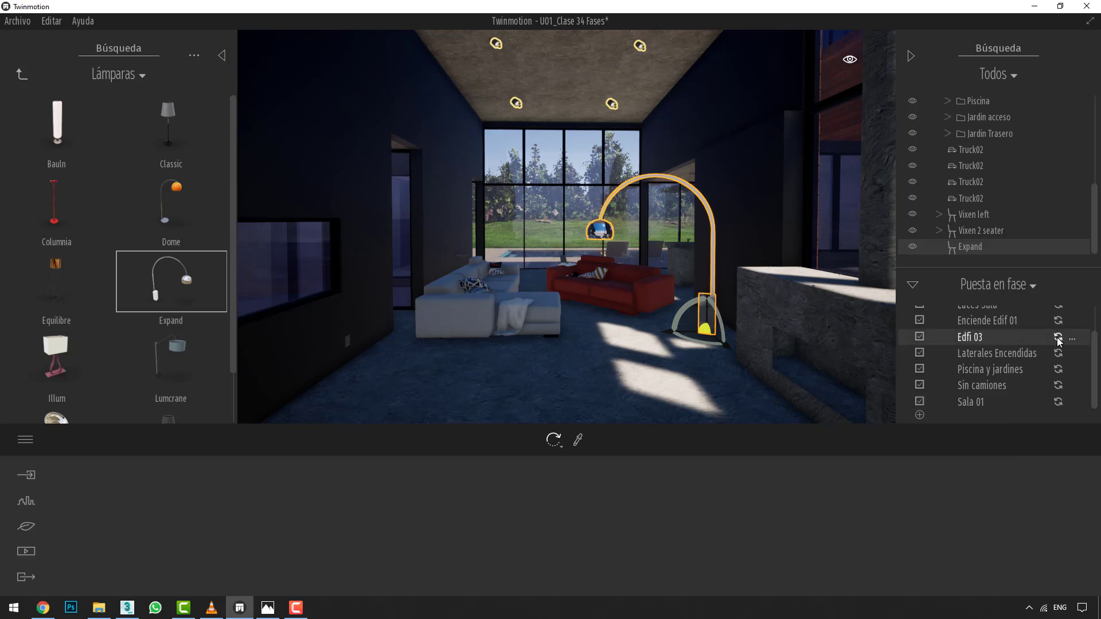
Step: Hide the Expand lamp, the Vixen 2 seater and the Vixen left sofa
{"action": "left_click", "coordinate": [913, 246]}
{"action": "left_click", "coordinate": [912, 230]}
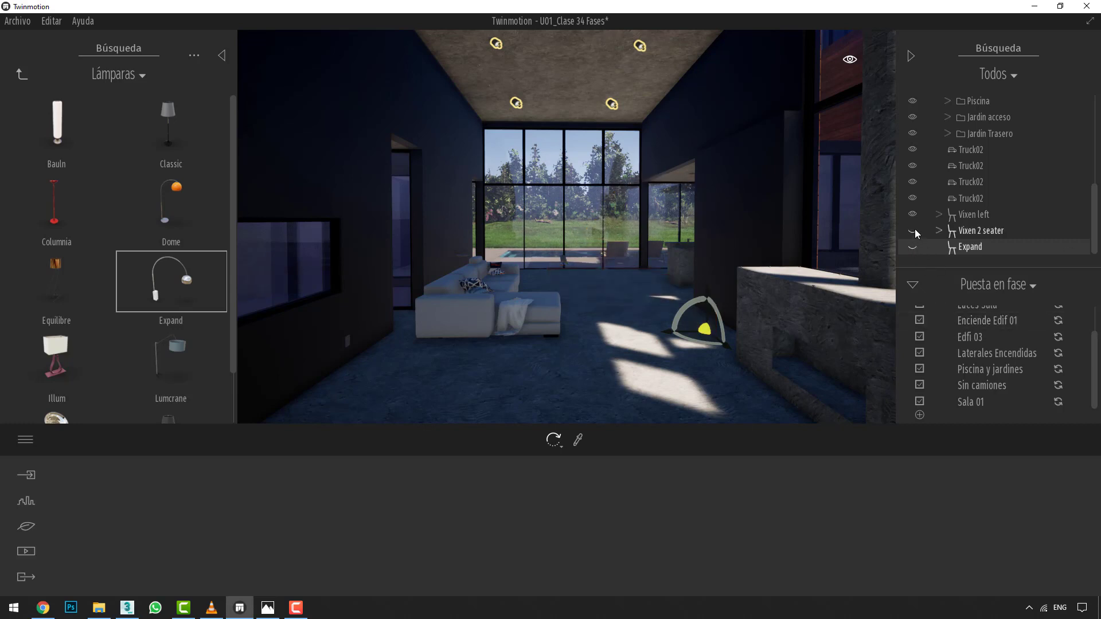
{"action": "left_click", "coordinate": [913, 215]}
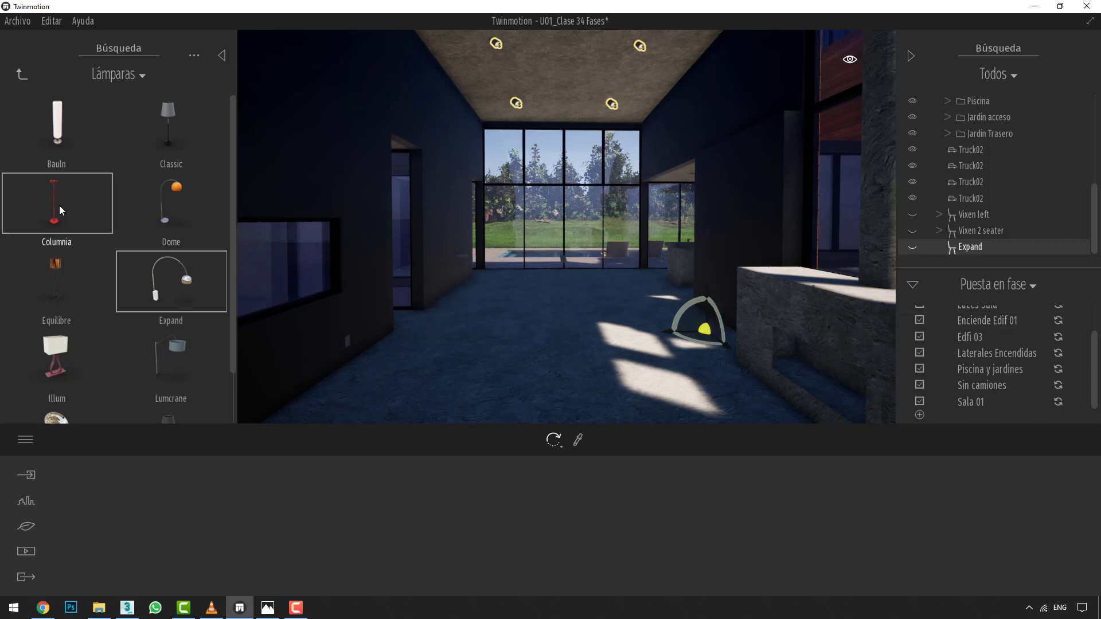
Step: Place four Columnia floor lamps along both sides of the living room
{"action": "left_click_drag", "start_coordinate": [60, 210], "coordinate": [487, 281]}
{"action": "left_click_drag", "start_coordinate": [486, 280], "coordinate": [659, 284], "text": "alt"}
{"action": "left_click_drag", "start_coordinate": [652, 270], "coordinate": [717, 376], "text": "alt"}
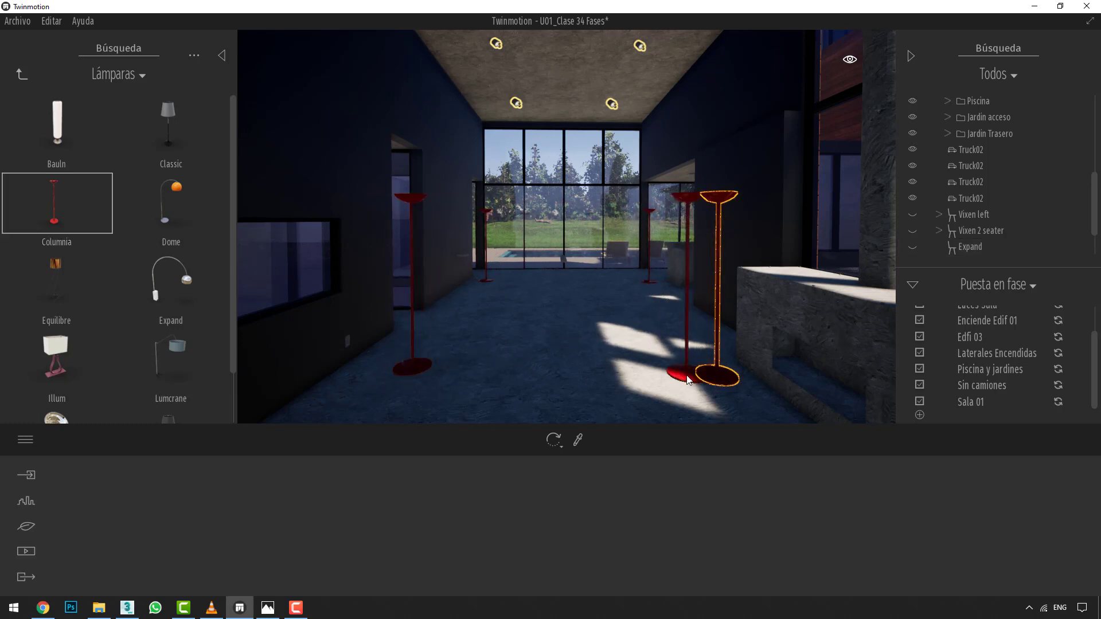
{"action": "left_click", "coordinate": [23, 76]}
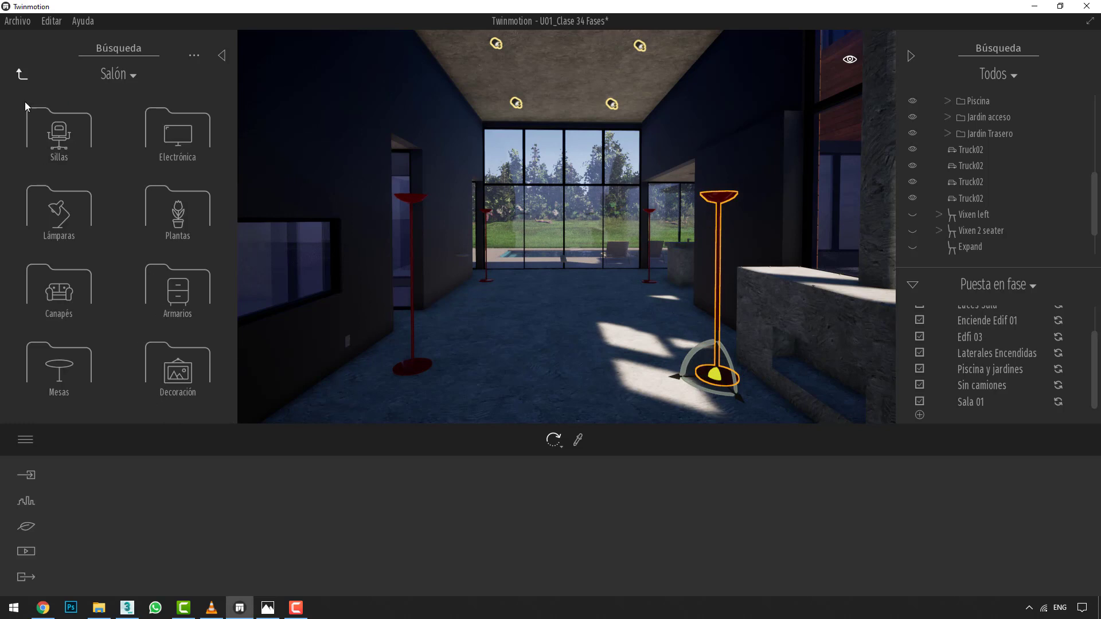
{"action": "left_click", "coordinate": [71, 143]}
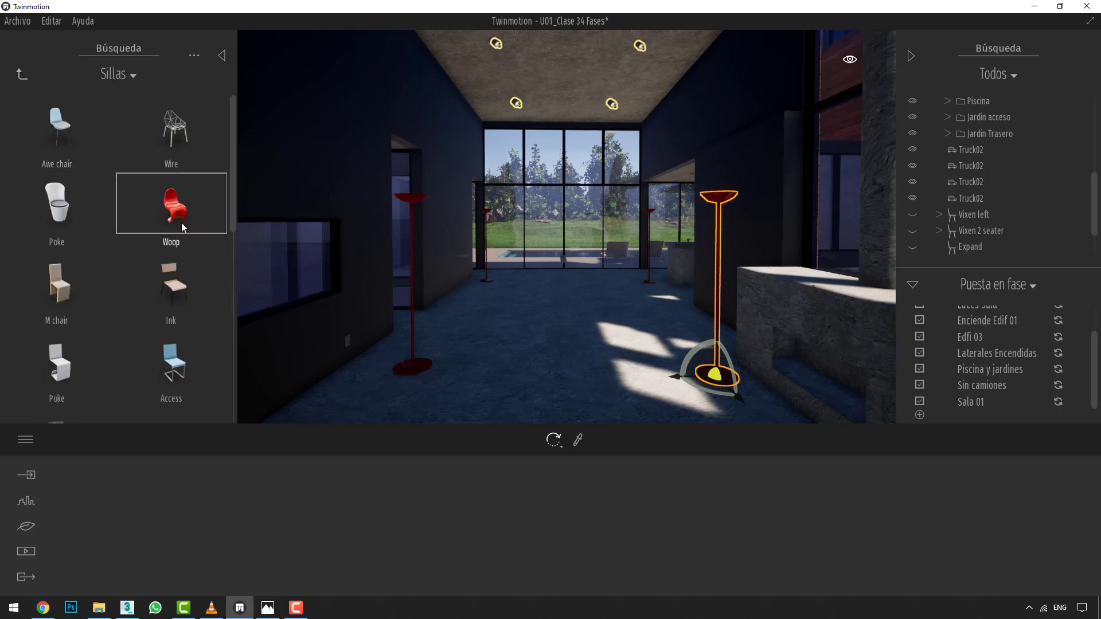
{"action": "scroll", "coordinate": [180, 226], "scroll_direction": "down", "scroll_amount": 5}
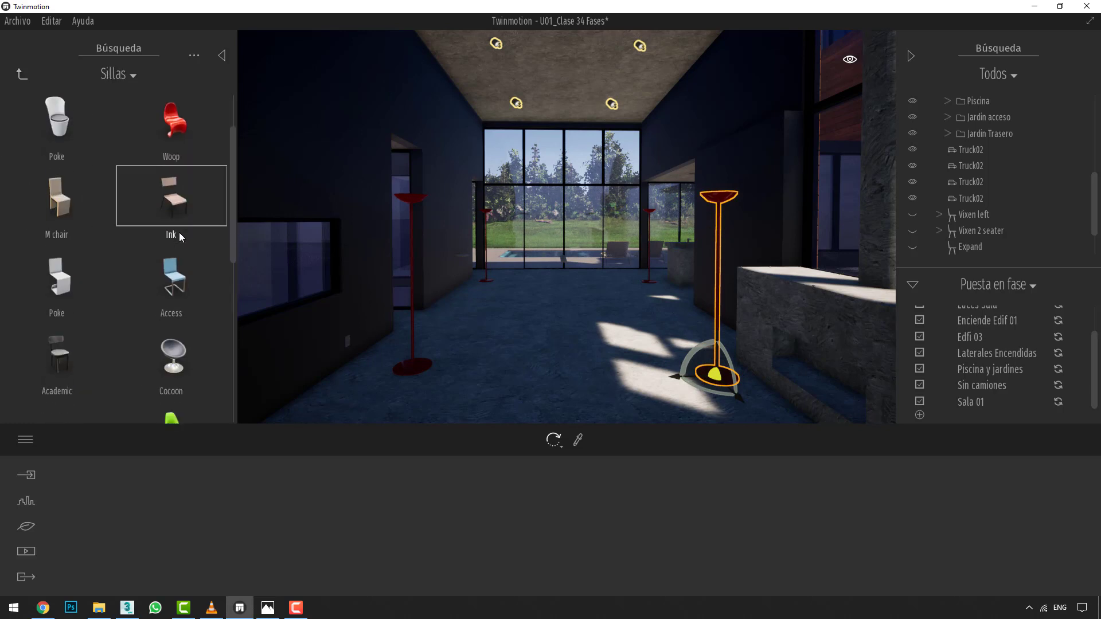
{"action": "left_click", "coordinate": [23, 70]}
{"action": "left_click", "coordinate": [23, 71]}
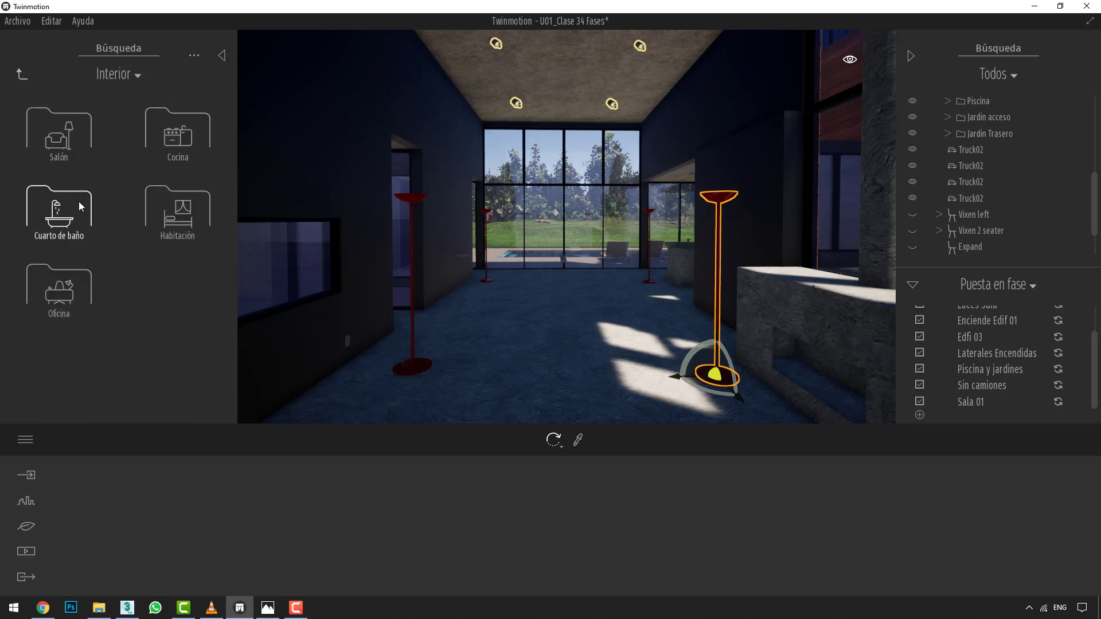
{"action": "left_click", "coordinate": [74, 143]}
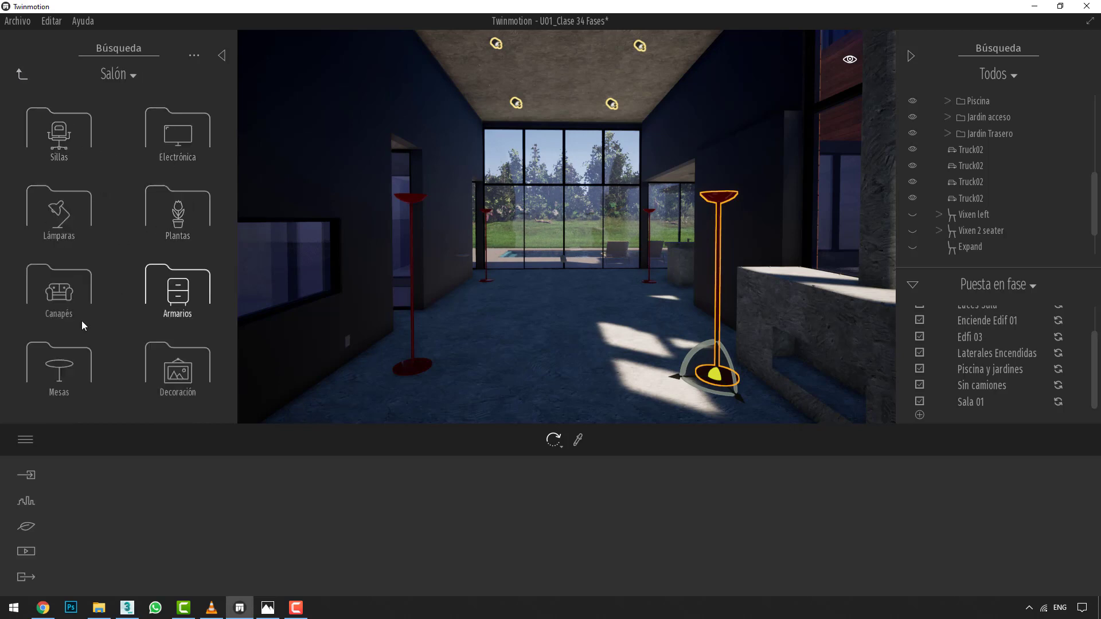
Step: Place an Addiction dining table set from the Mesas library in the middle of the living room between the lamps
{"action": "left_click", "coordinate": [57, 367]}
{"action": "scroll", "coordinate": [78, 215], "scroll_direction": "down", "scroll_amount": 8}
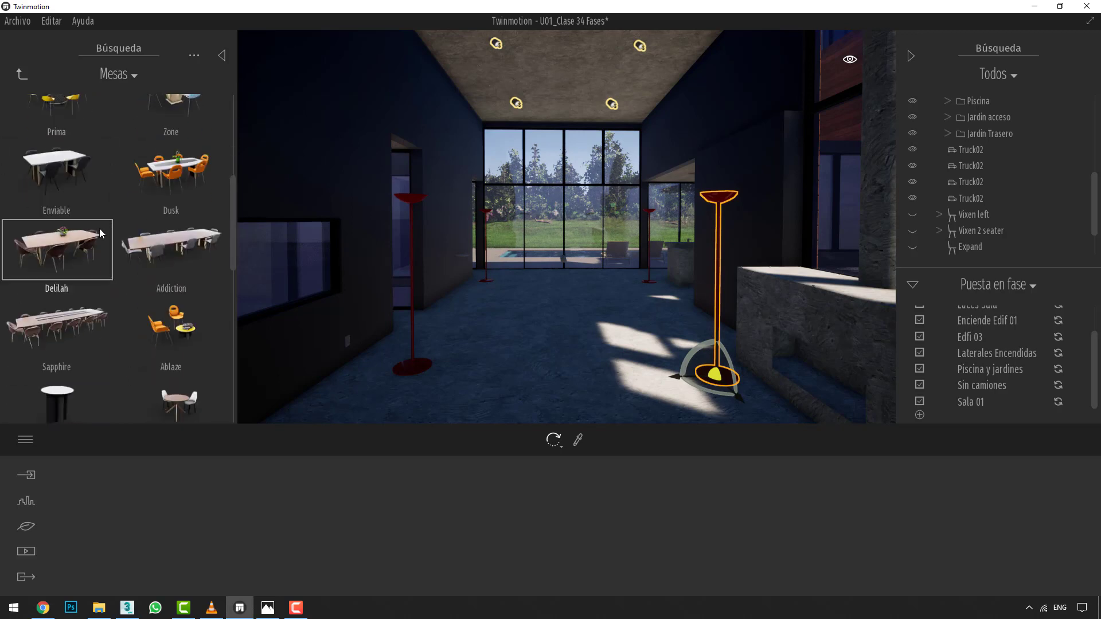
{"action": "left_click_drag", "start_coordinate": [153, 242], "coordinate": [563, 312]}
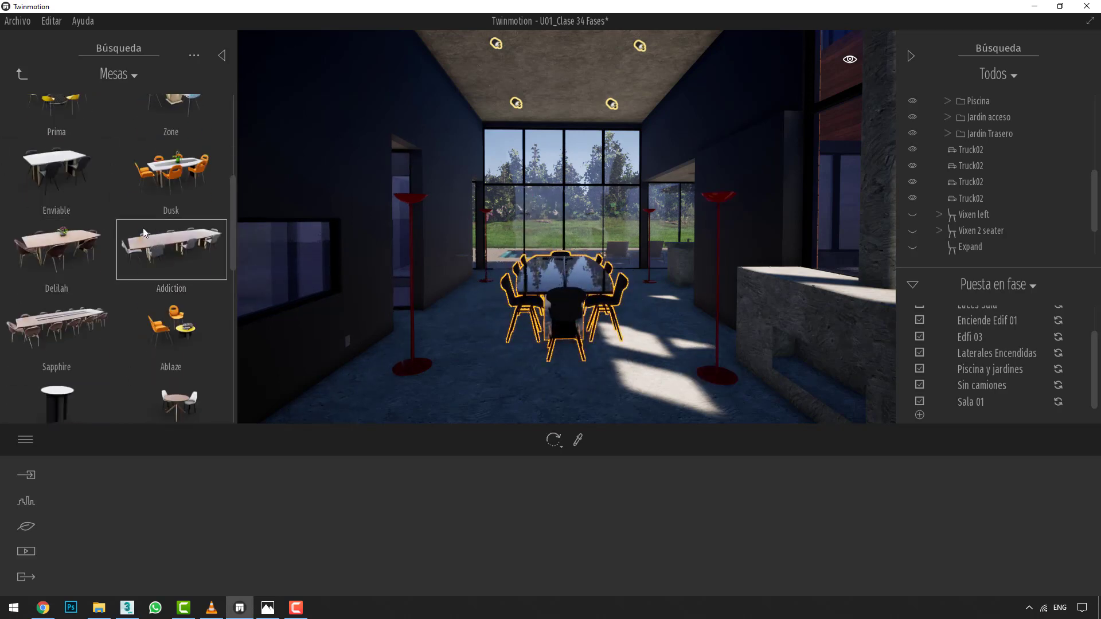
Step: Place six Monstera plants from the Plantas library around the dining table and near the lamps
{"action": "left_click", "coordinate": [25, 84]}
{"action": "left_click", "coordinate": [204, 223]}
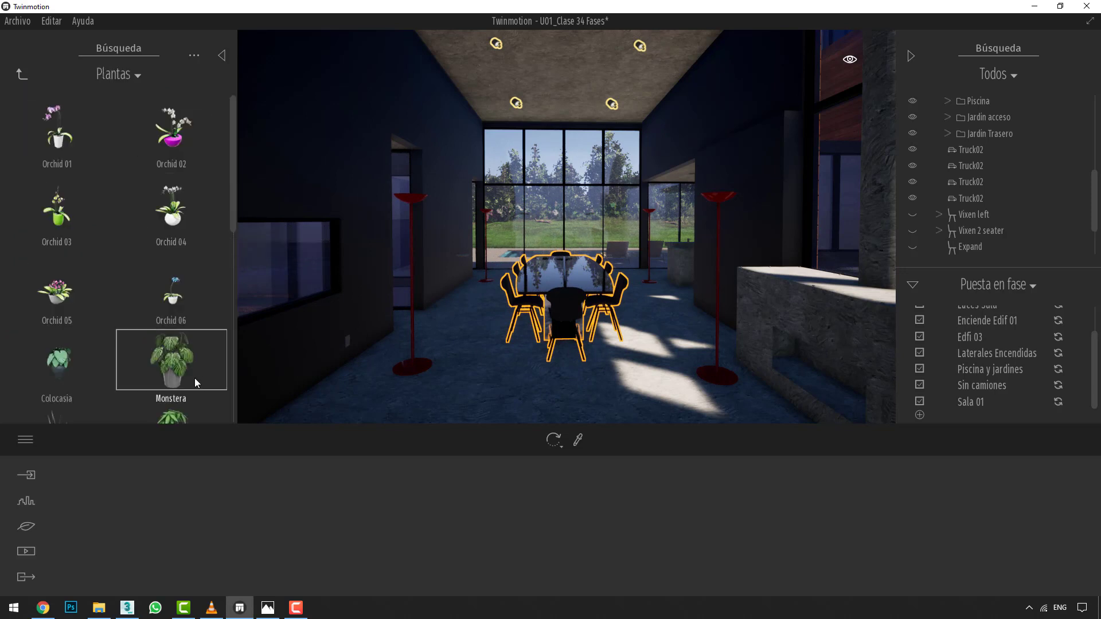
{"action": "left_click_drag", "start_coordinate": [194, 377], "coordinate": [694, 321]}
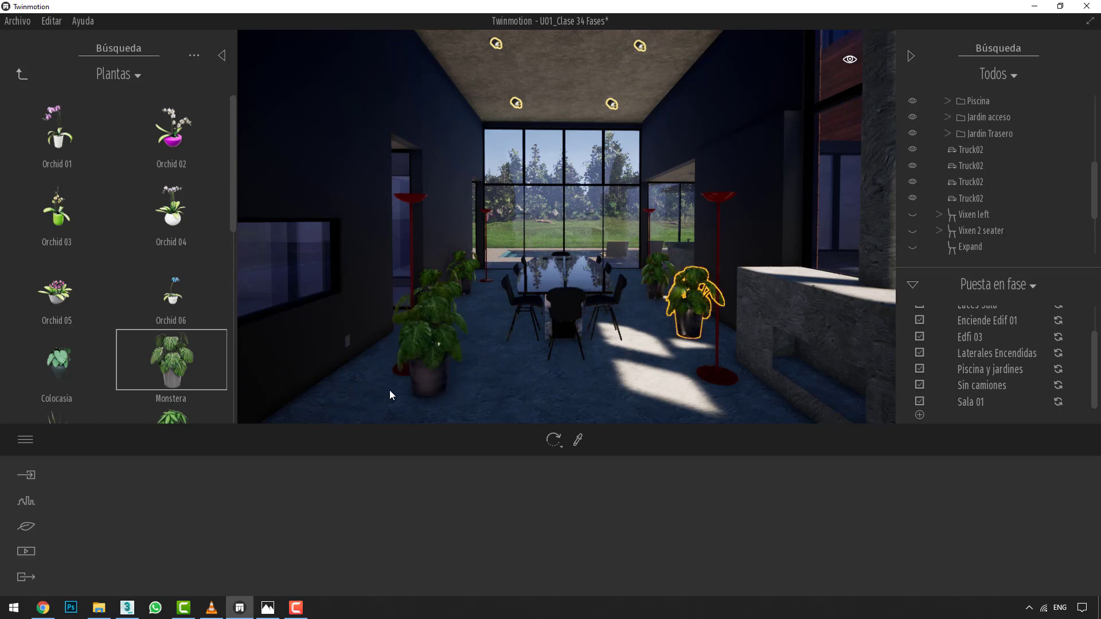
{"action": "left_click", "coordinate": [363, 398]}
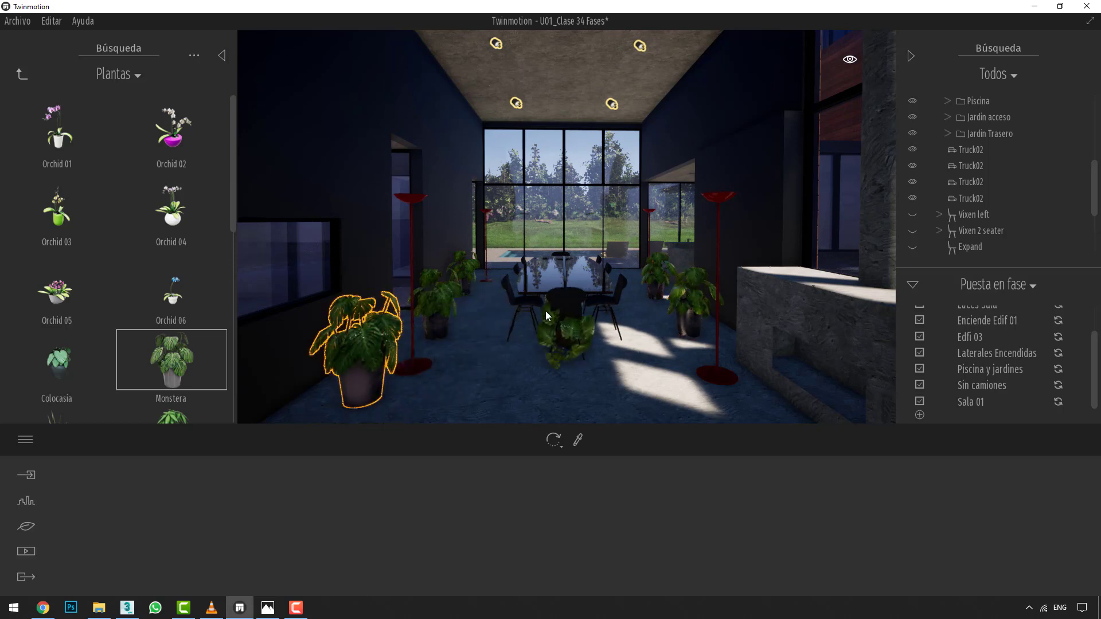
{"action": "left_click", "coordinate": [487, 301]}
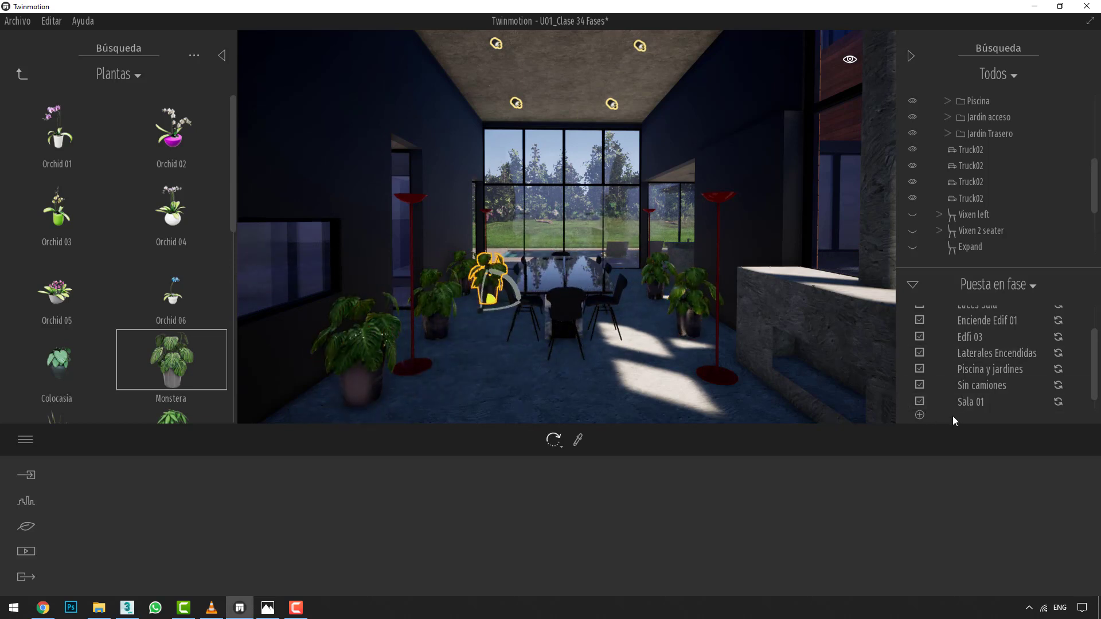
Step: Save the current dining arrangement as a new phase named Sala 02
{"action": "left_click", "coordinate": [919, 415]}
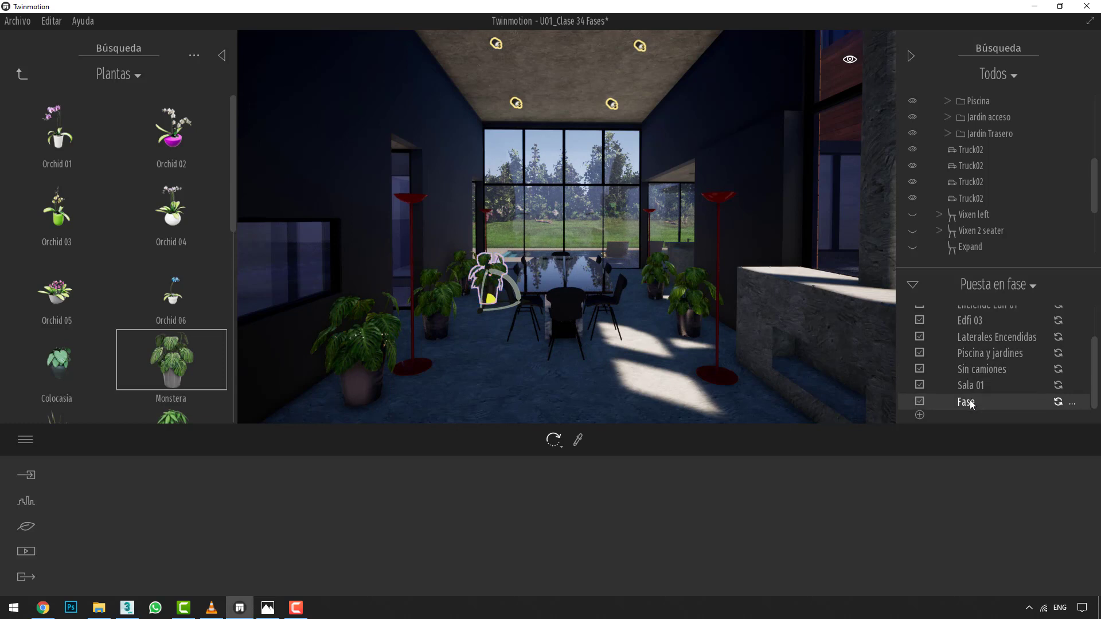
{"action": "left_click", "coordinate": [1071, 403]}
{"action": "left_click", "coordinate": [1034, 422]}
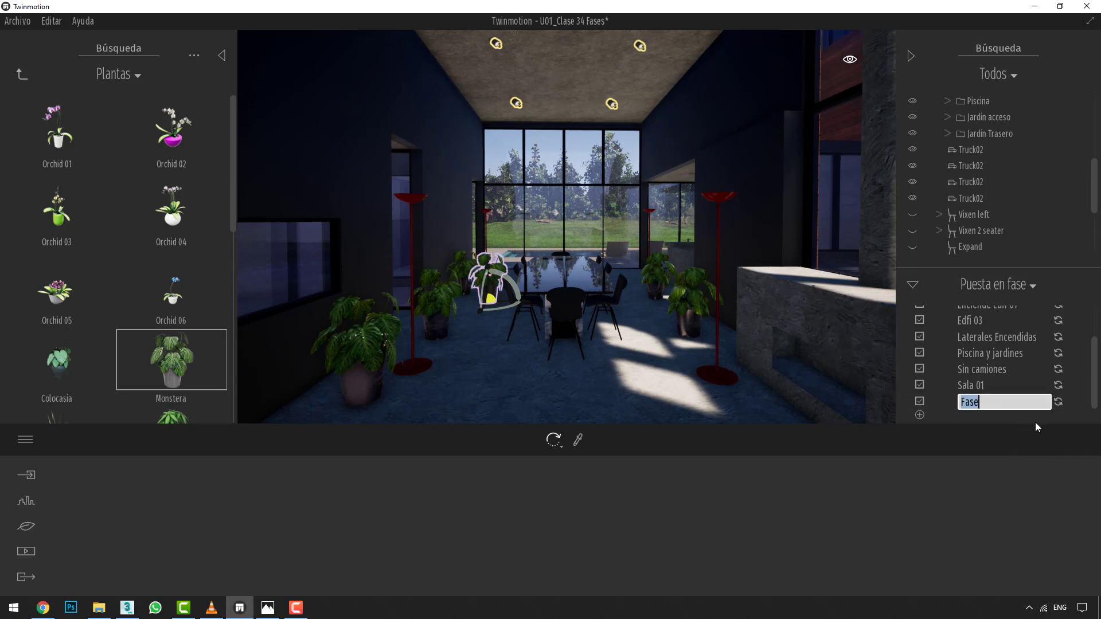
{"action": "type", "text": "Sala 02"}
{"action": "key", "text": "Return"}
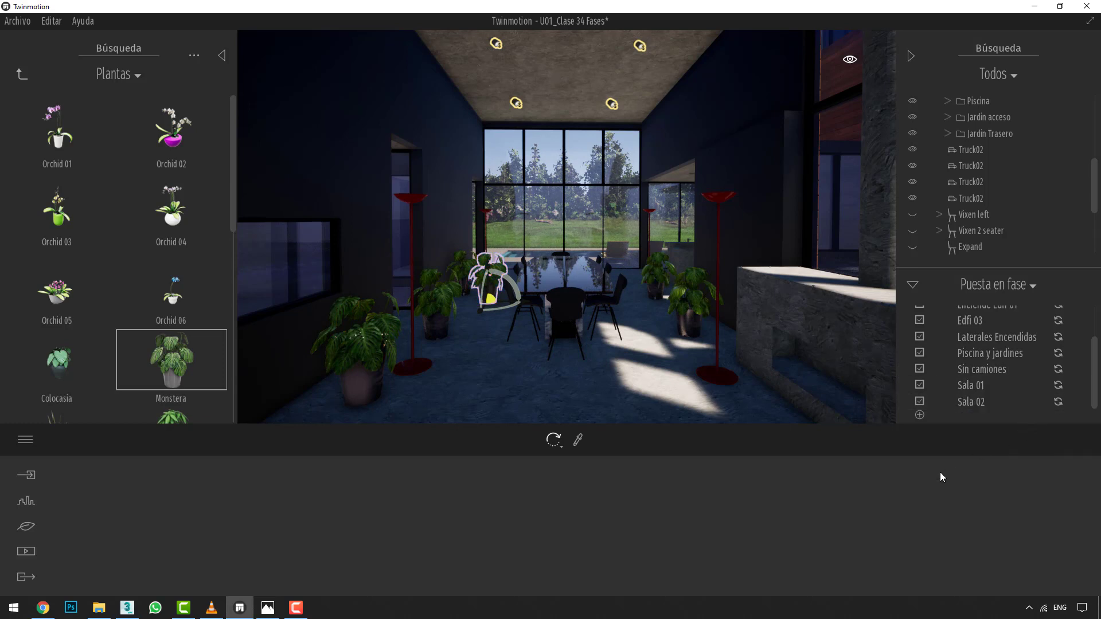
Step: Switch between the Sala 01 and Sala 02 phases to compare the furniture each one shows, ending on Sala 01
{"action": "left_click", "coordinate": [966, 388]}
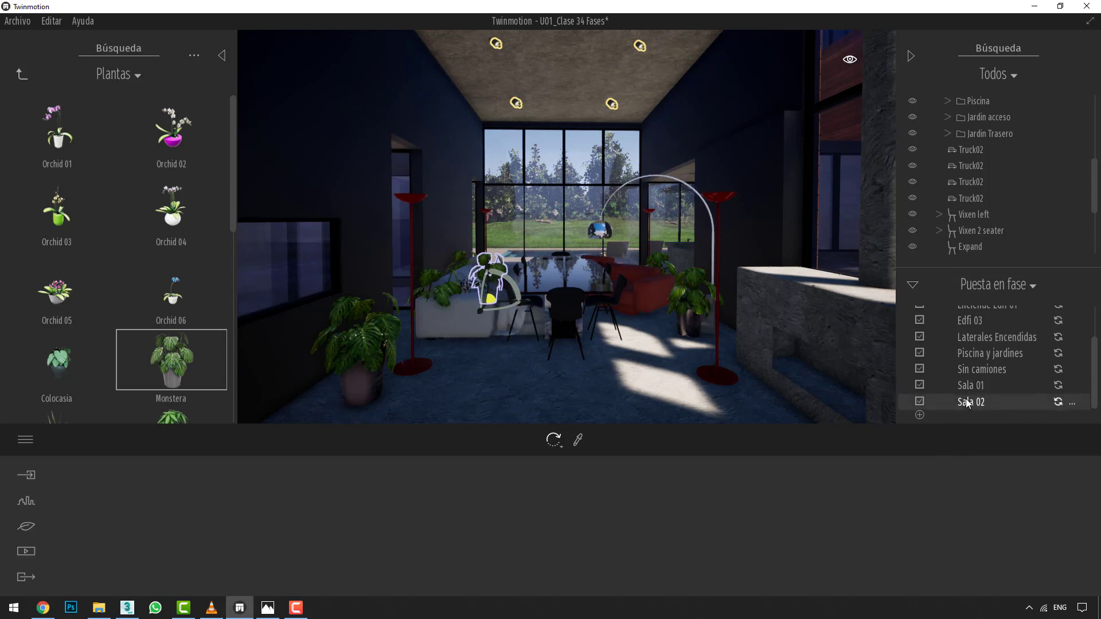
{"action": "left_click", "coordinate": [967, 403]}
{"action": "left_click", "coordinate": [966, 386]}
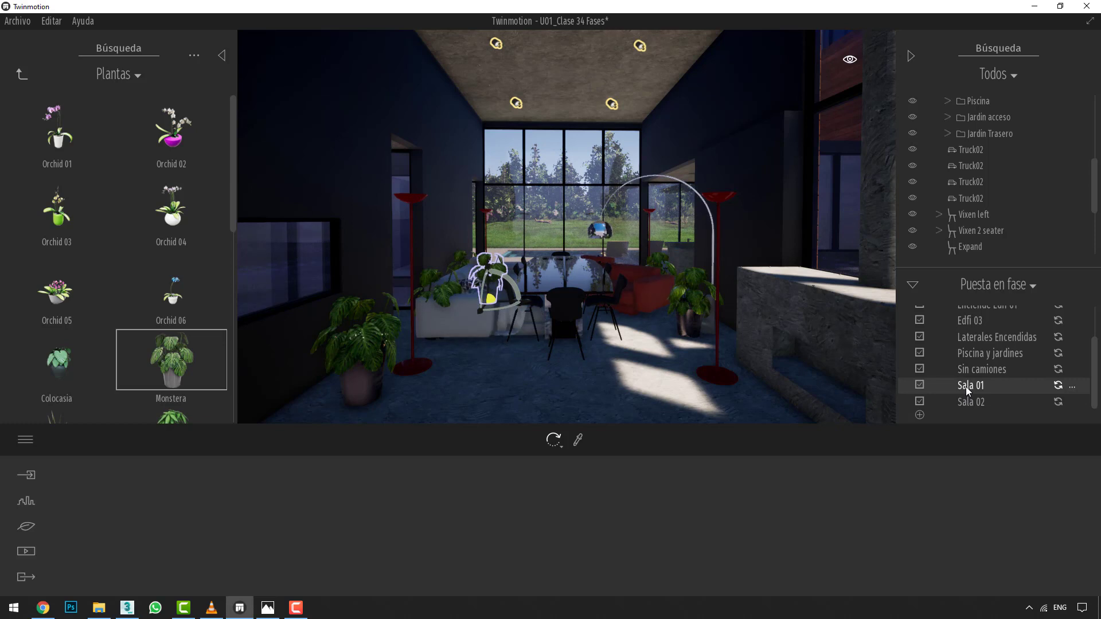
Step: Hide the Addiction dining table set and the six Monstera plants in the scene tree
{"action": "scroll", "coordinate": [967, 186], "scroll_direction": "down", "scroll_amount": 2}
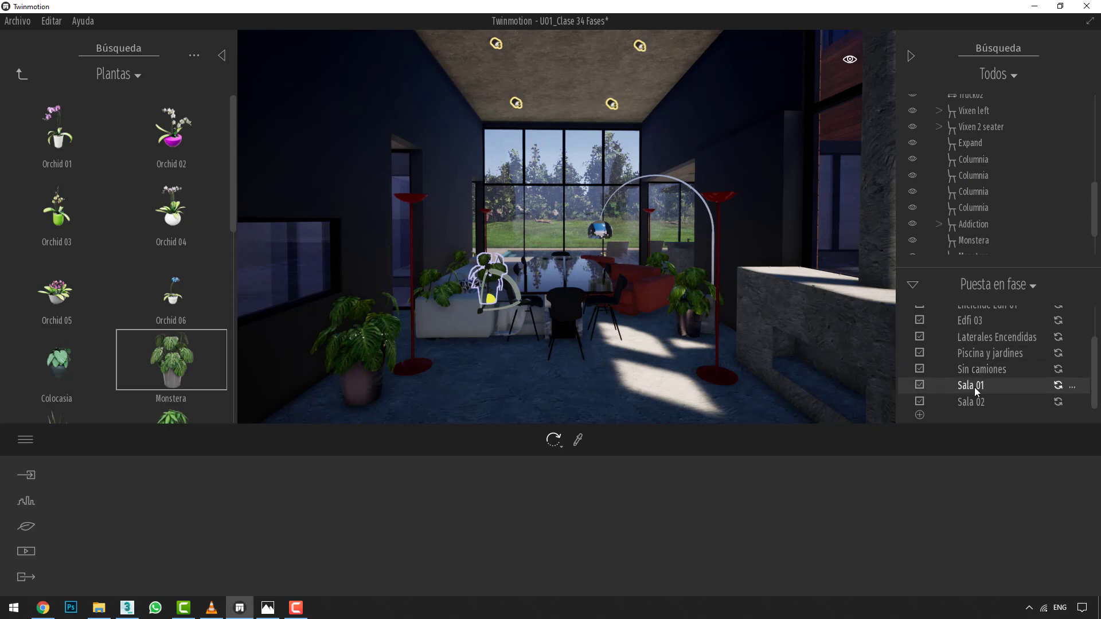
{"action": "scroll", "coordinate": [975, 206], "scroll_direction": "down", "scroll_amount": 2}
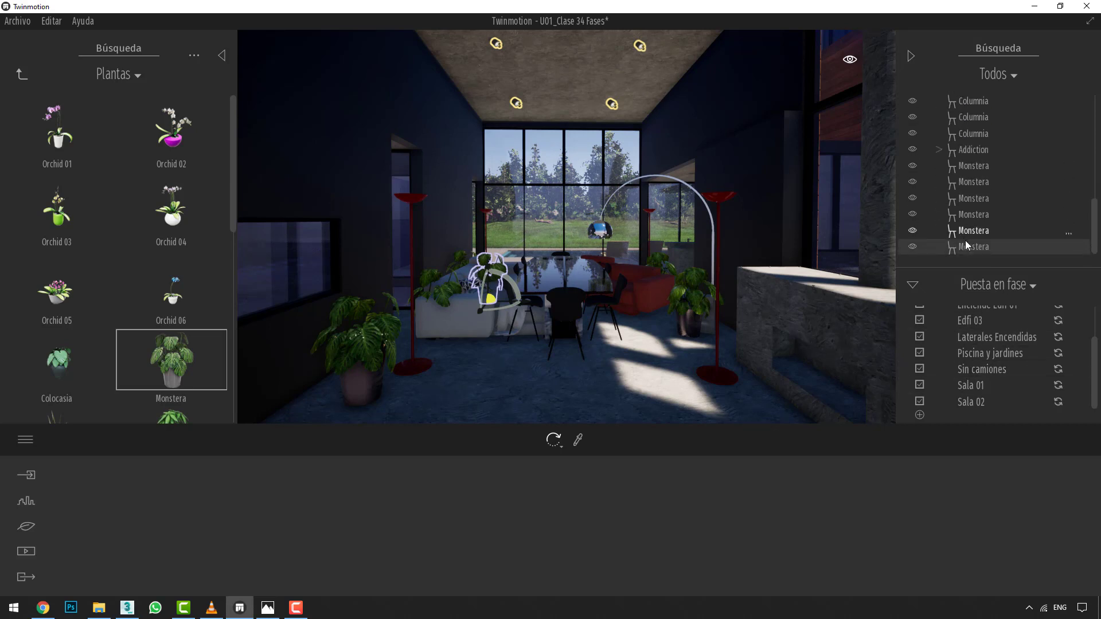
{"action": "left_click", "coordinate": [973, 149]}
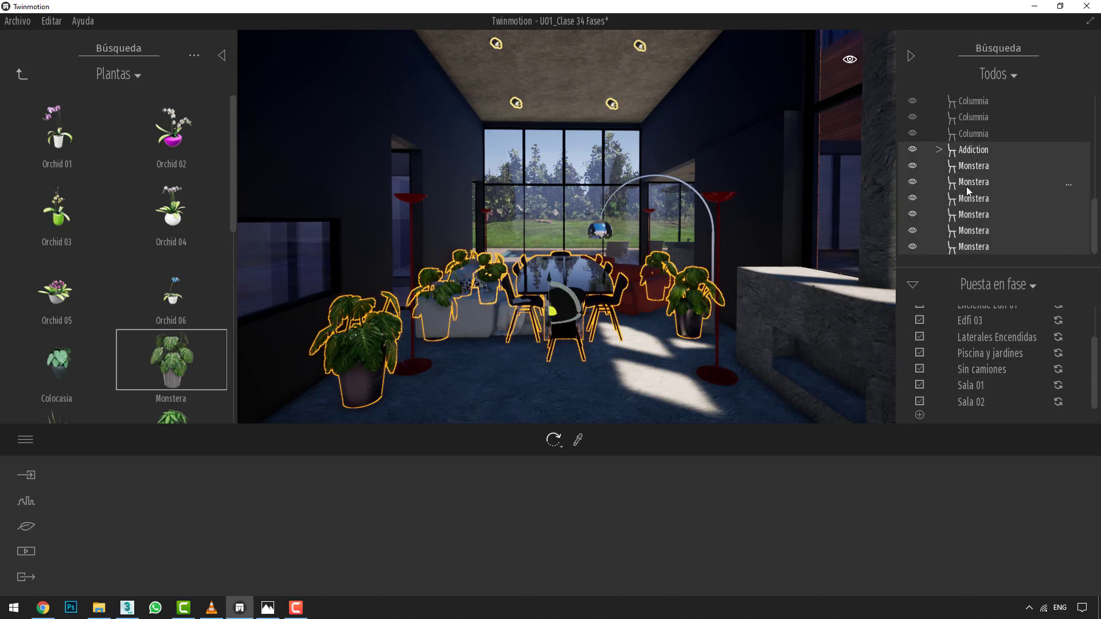
{"action": "left_click", "coordinate": [913, 150]}
Step: Hide the four Columnia floor lamps and update the Sala 01 phase with the current visibility
{"action": "scroll", "coordinate": [954, 166], "scroll_direction": "up", "scroll_amount": 2}
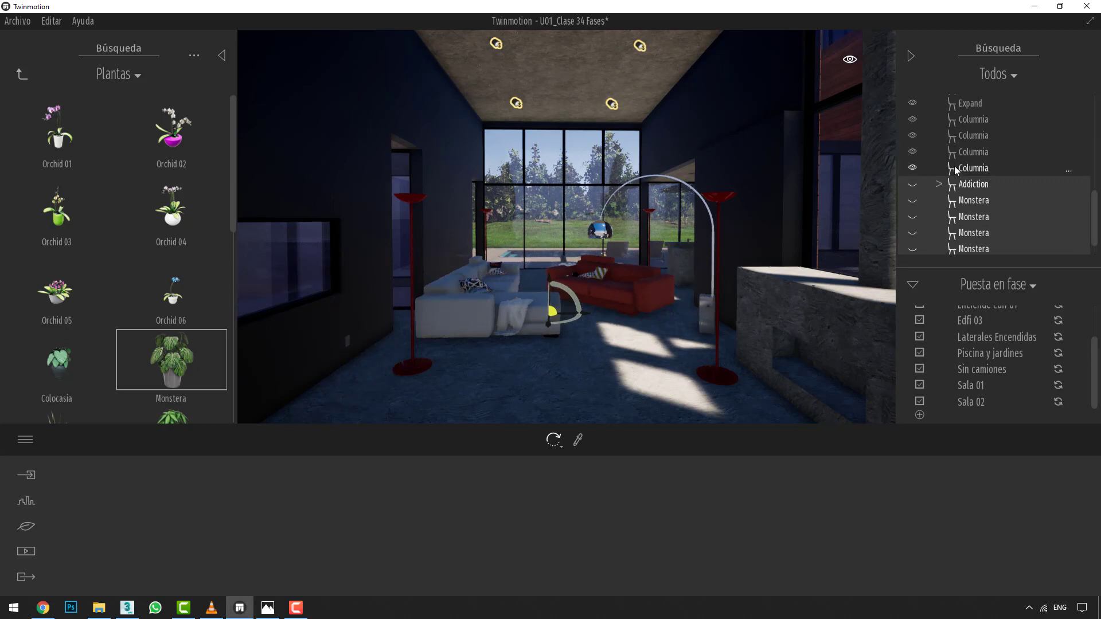
{"action": "left_click", "coordinate": [969, 203]}
{"action": "left_click", "coordinate": [969, 155], "text": "shift"}
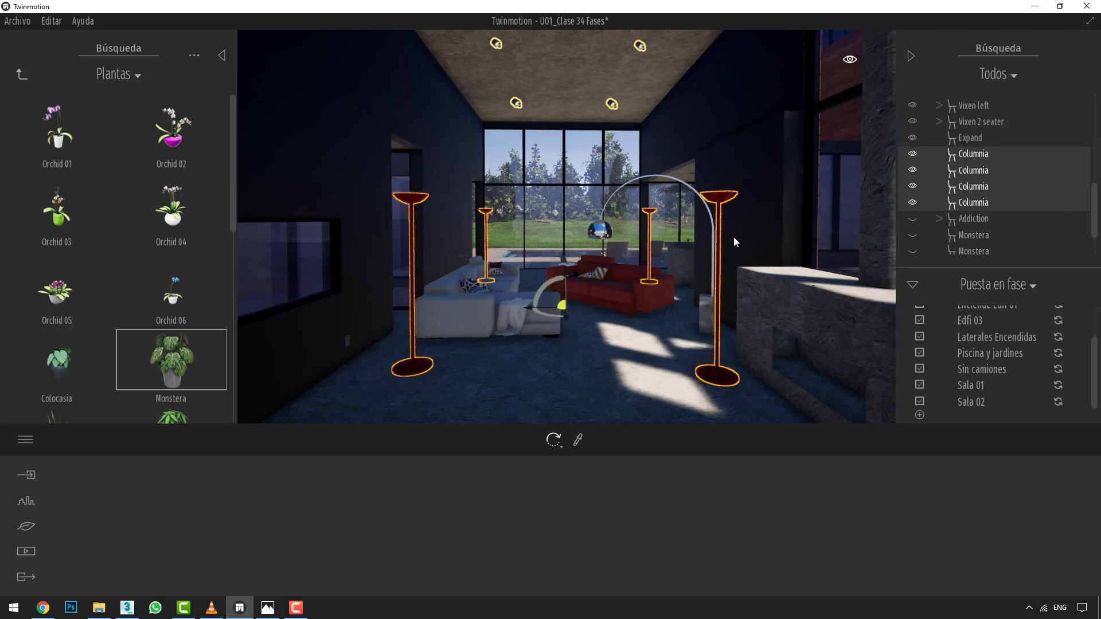
{"action": "left_click", "coordinate": [912, 155]}
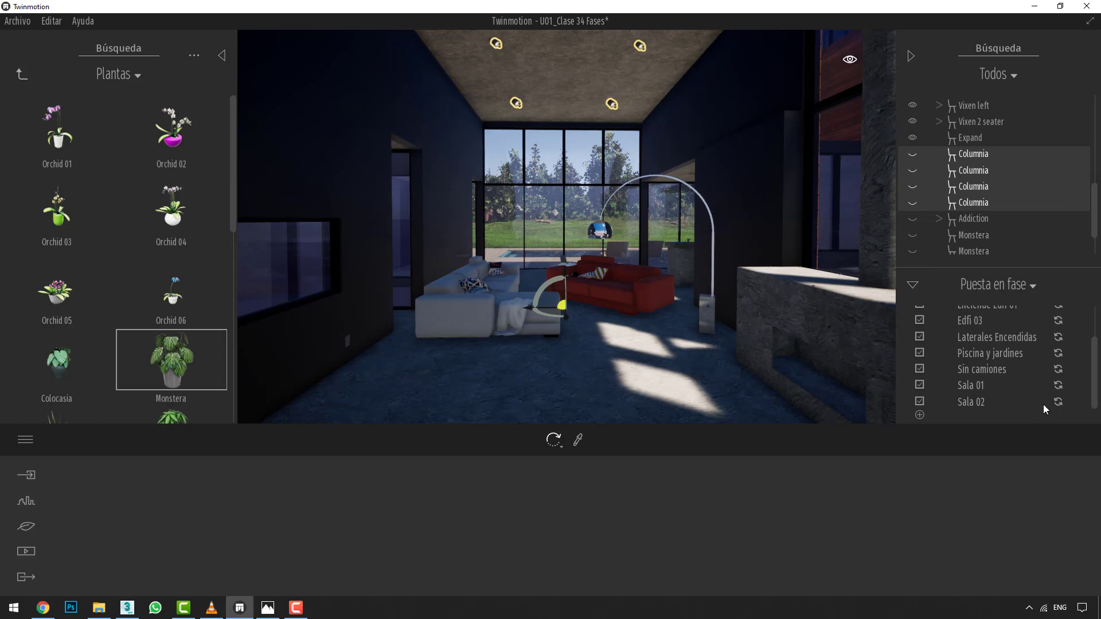
{"action": "left_click", "coordinate": [1058, 386]}
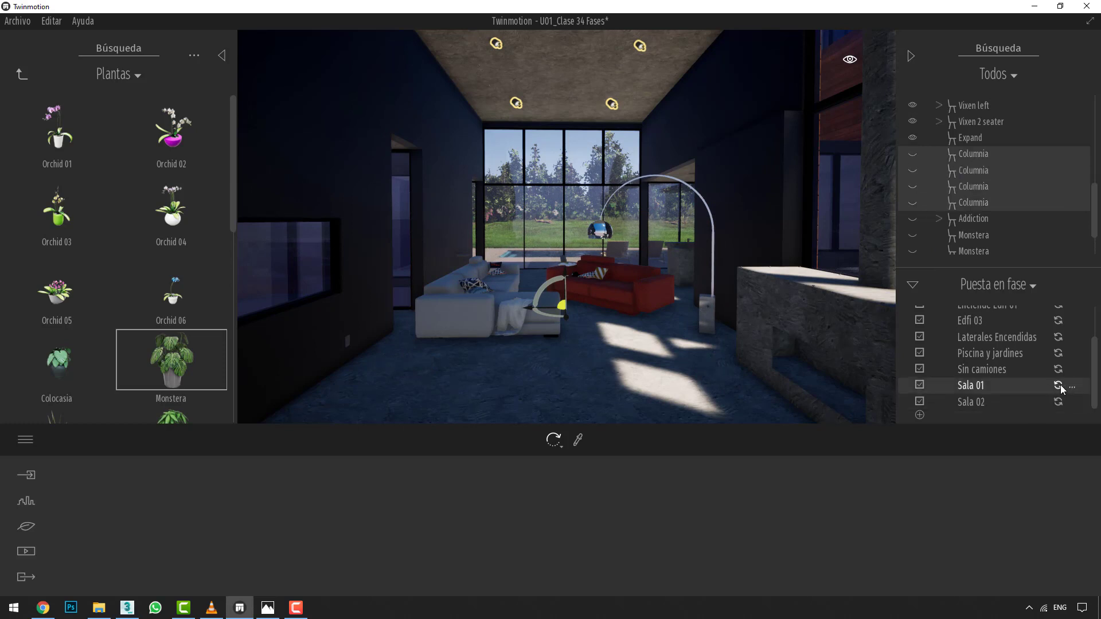
Step: Alternate repeatedly between the Sala 02 and updated Sala 01 phases to check both living room arrangements, ending on Sala 02
{"action": "left_click", "coordinate": [973, 402]}
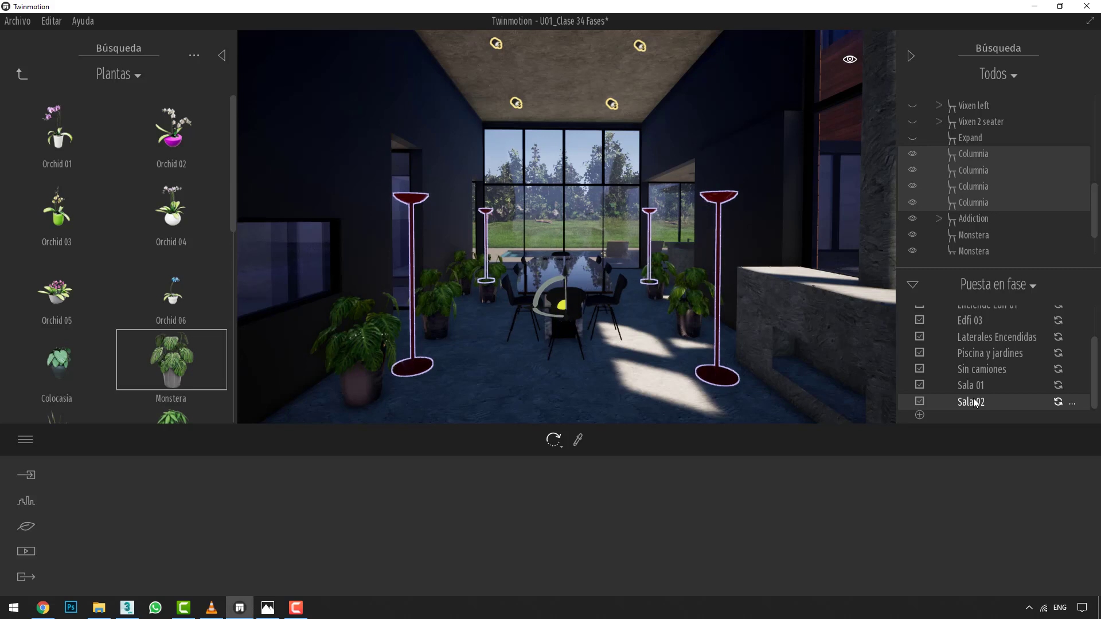
{"action": "left_click", "coordinate": [973, 388]}
{"action": "left_click", "coordinate": [972, 401]}
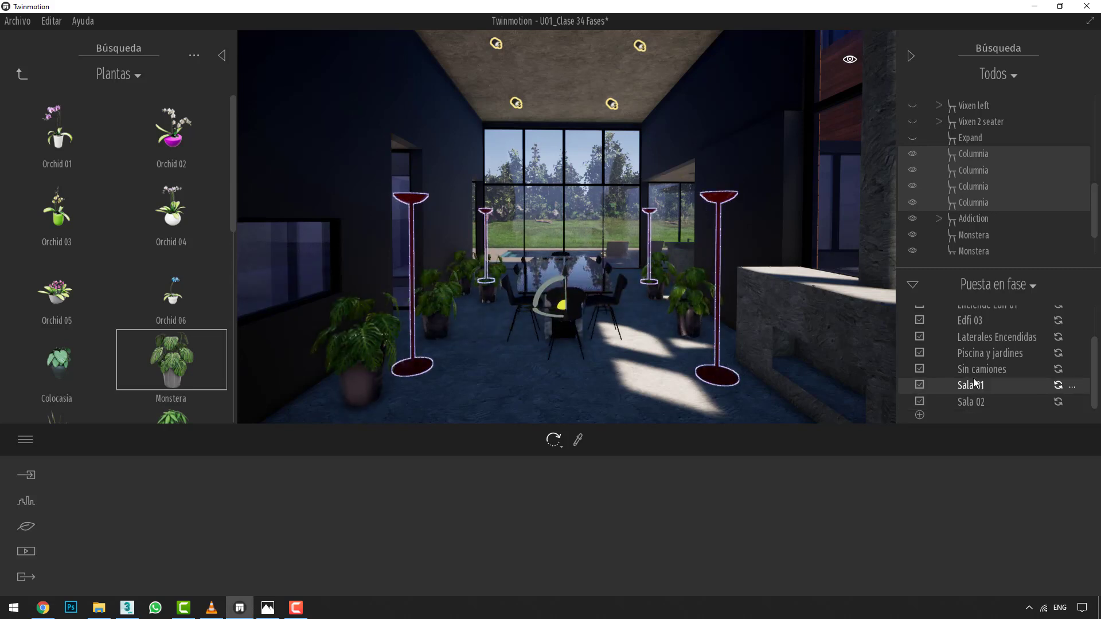
{"action": "left_click", "coordinate": [973, 385]}
{"action": "left_click", "coordinate": [973, 402]}
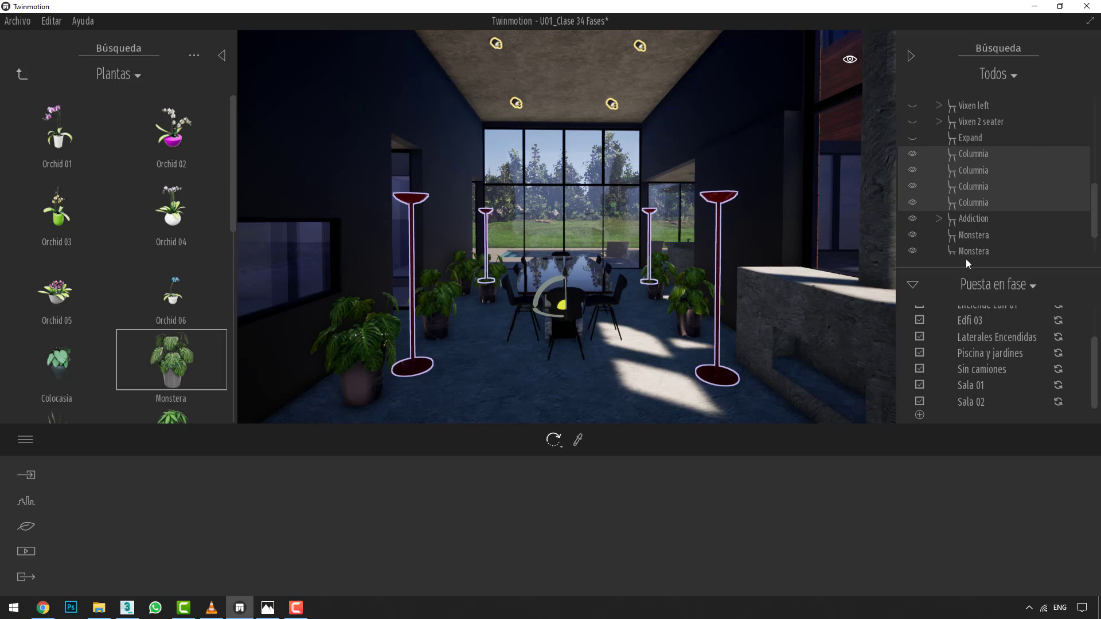
Step: Collapse the phase list and review the light folders, trucks and furniture entries in the scene tree
{"action": "left_click", "coordinate": [916, 284]}
{"action": "scroll", "coordinate": [991, 257], "scroll_direction": "up", "scroll_amount": 5}
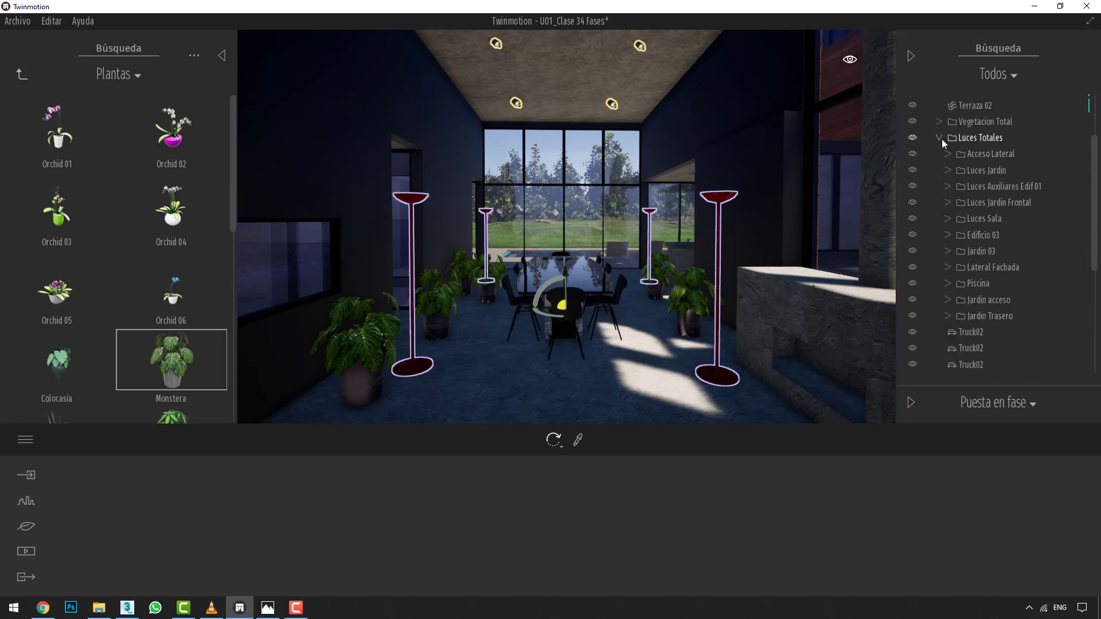
{"action": "scroll", "coordinate": [975, 308], "scroll_direction": "down", "scroll_amount": 2}
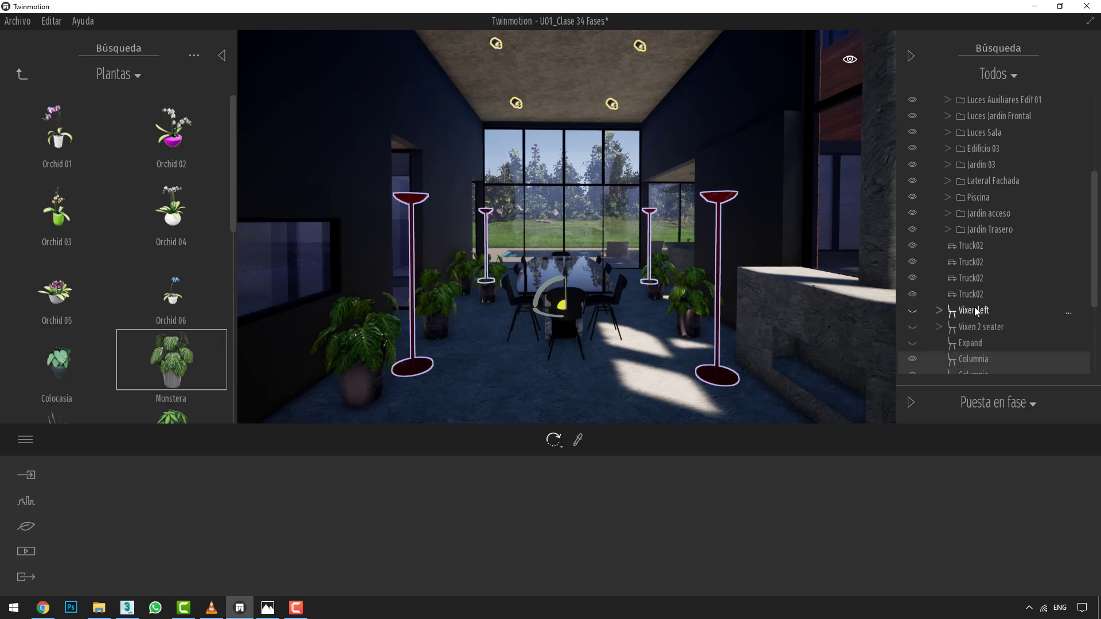